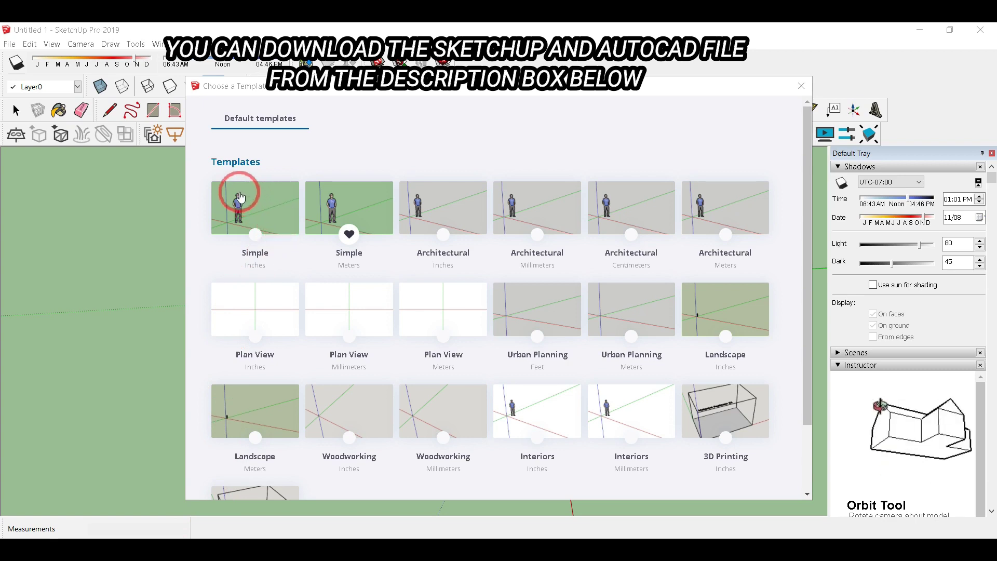
Start a model from the Simple (Inches) template and import the AutoCAD file SKETCHUP APARTMENT
left_click(264, 221)
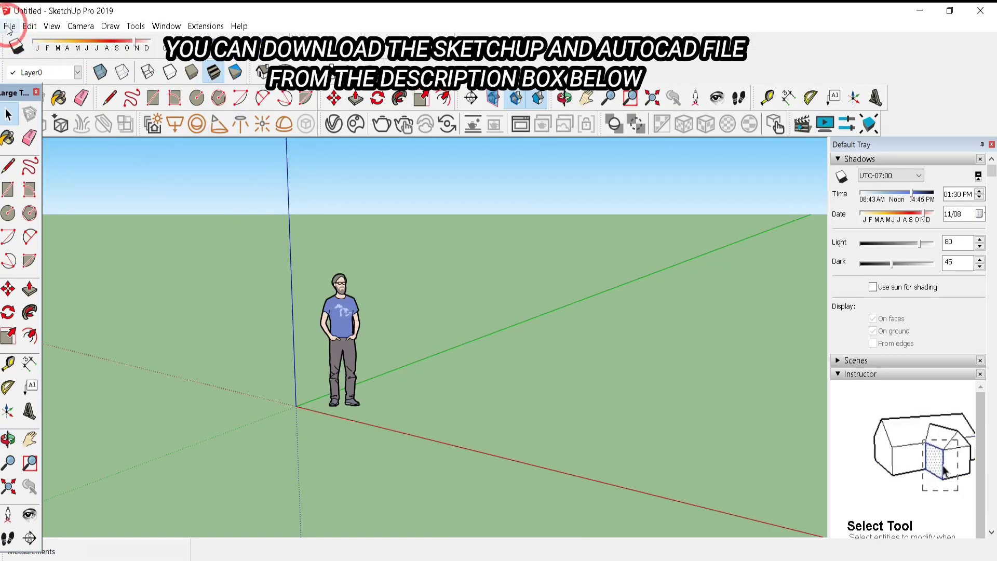
left_click(9, 27)
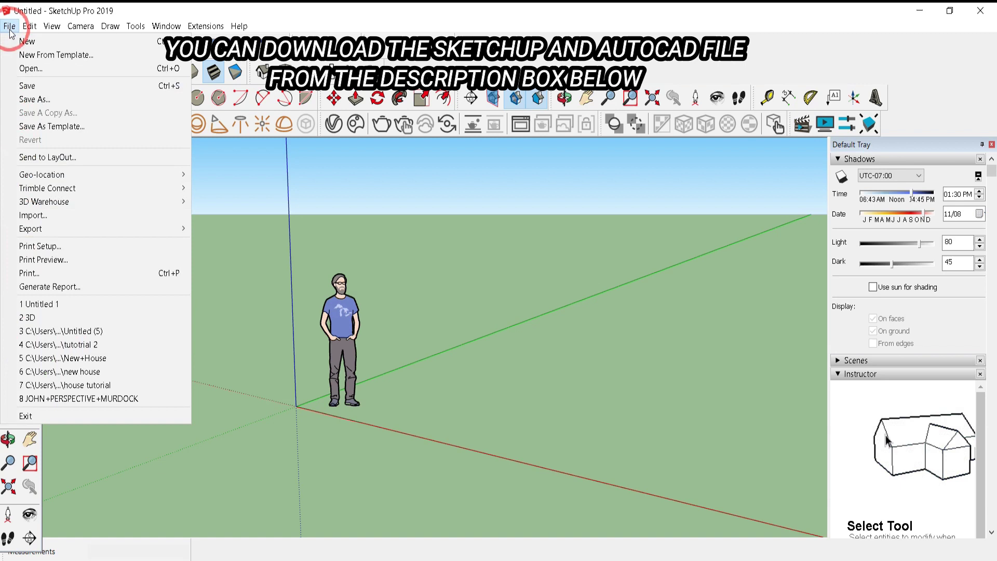
left_click(73, 216)
left_click_drag(255, 208, 292, 103)
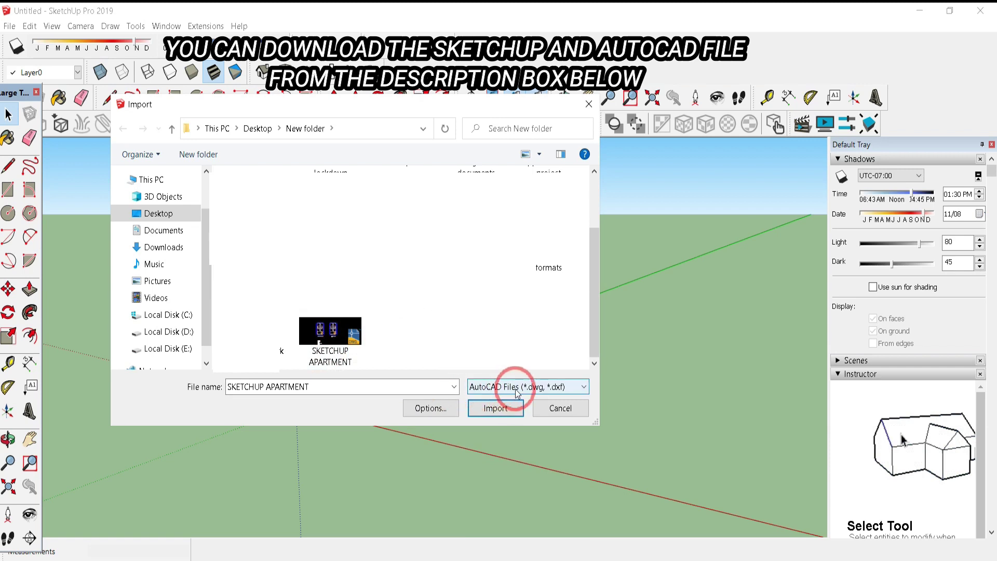
left_click(495, 410)
left_click(565, 411)
scroll(519, 403, "down", 3)
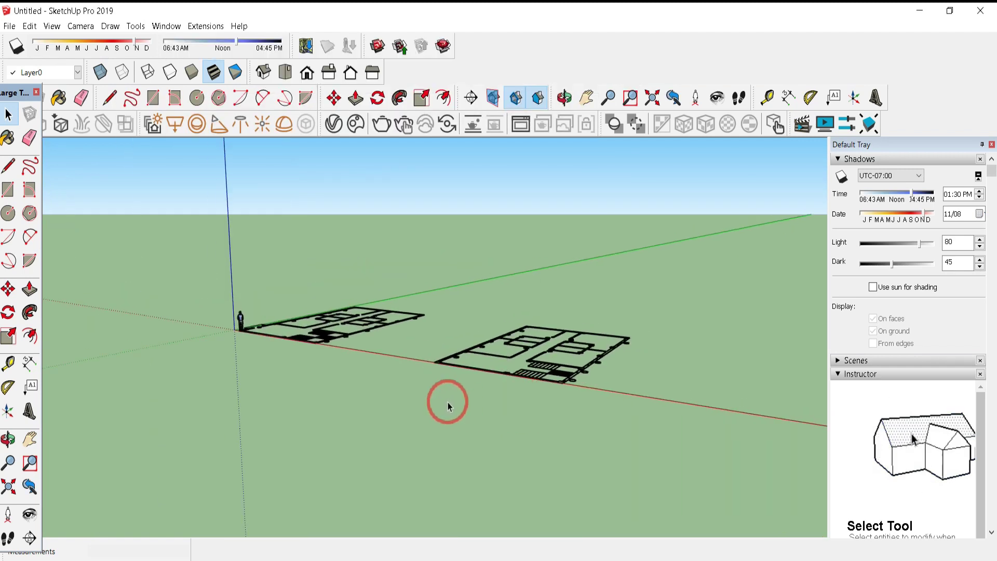
In top view, draw a rectangle over the full outline of the imported floor plan farther from the origin
middle_click_drag(447, 405, 334, 142)
left_click(285, 71)
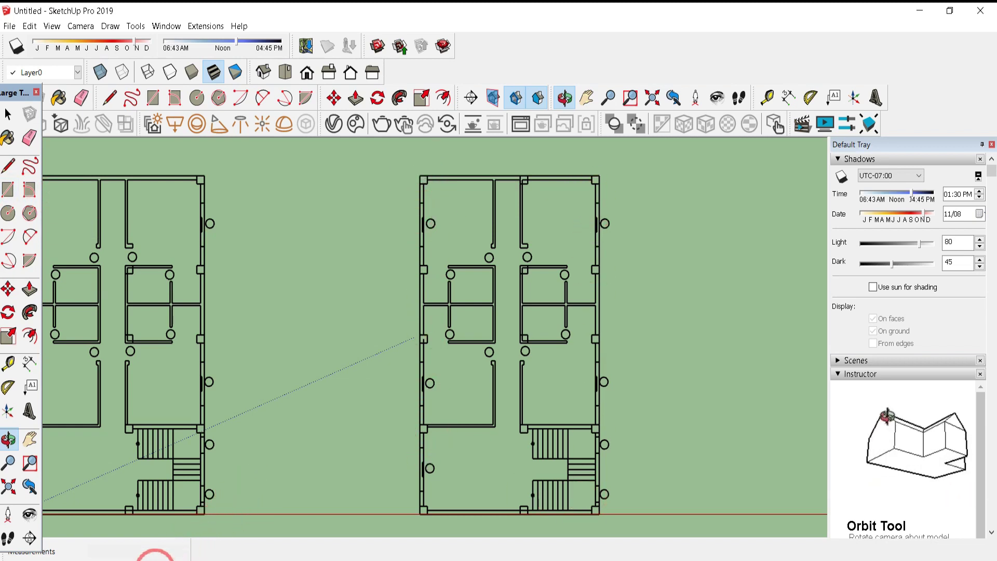
left_click(10, 191)
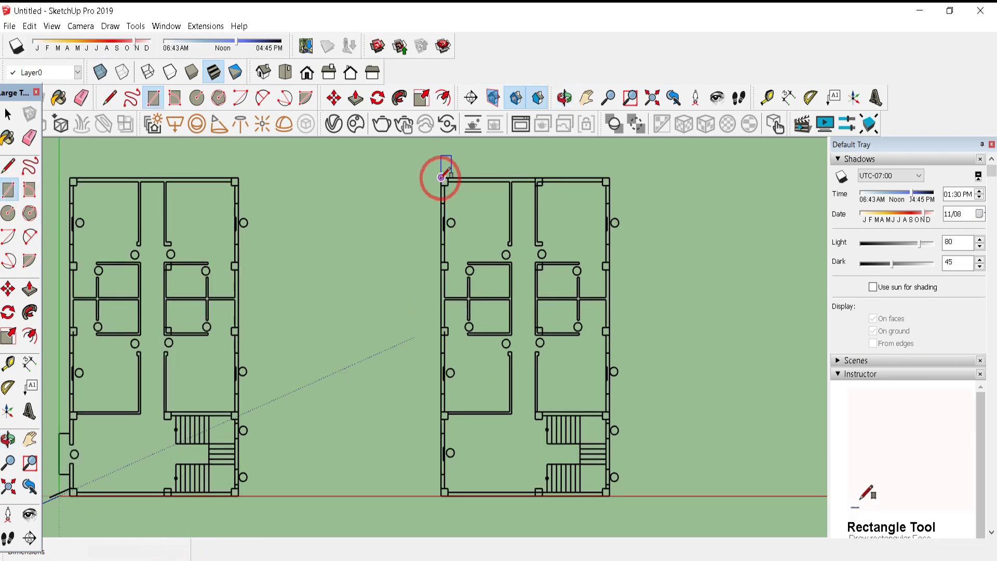
left_click_drag(441, 177, 609, 495)
Trace the columns and wall segments along the west exterior wall, plus the 9" thick front wall segment beside the stairs, with rectangles
scroll(436, 176, "up", 5)
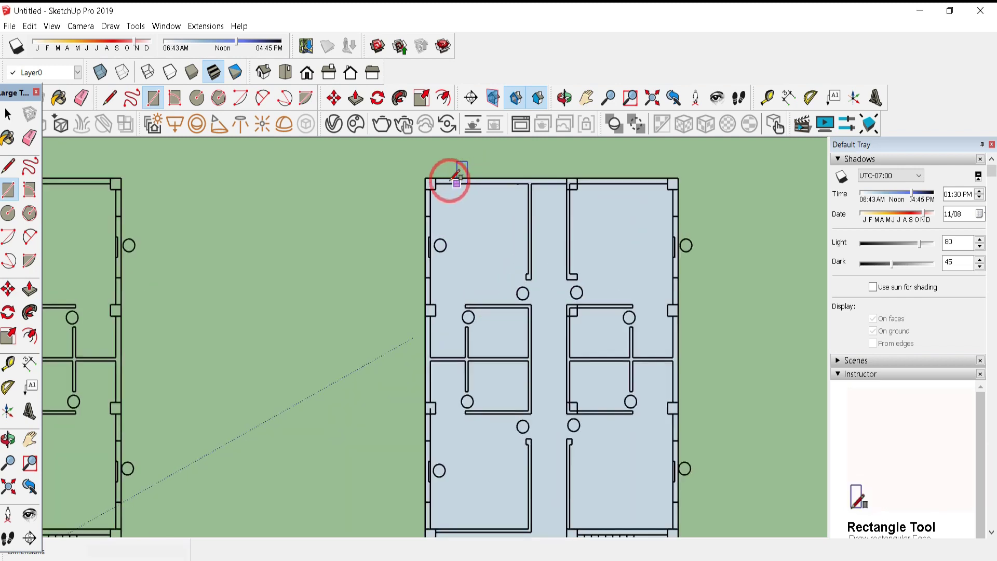
left_click(420, 177)
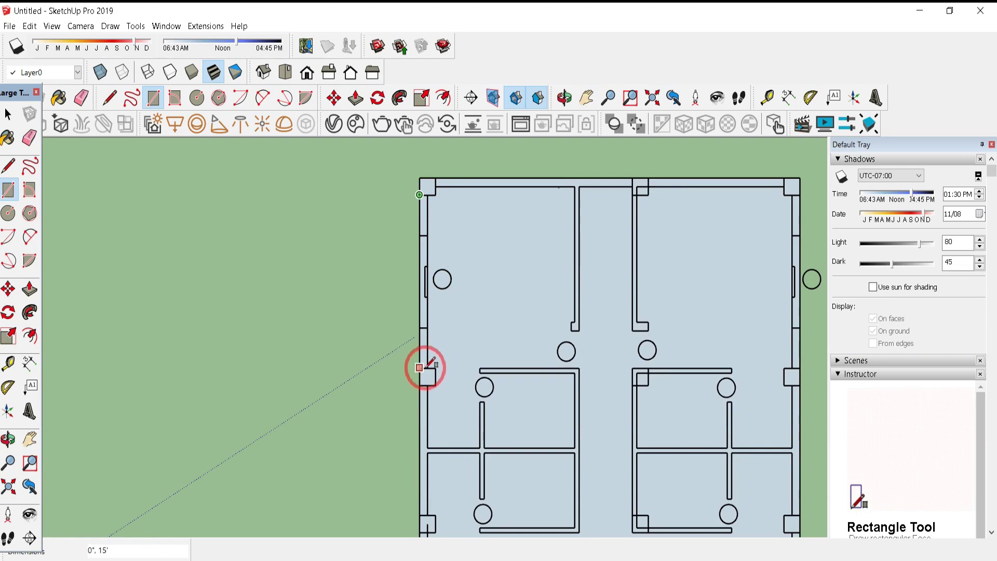
scroll(423, 392, "up", 2)
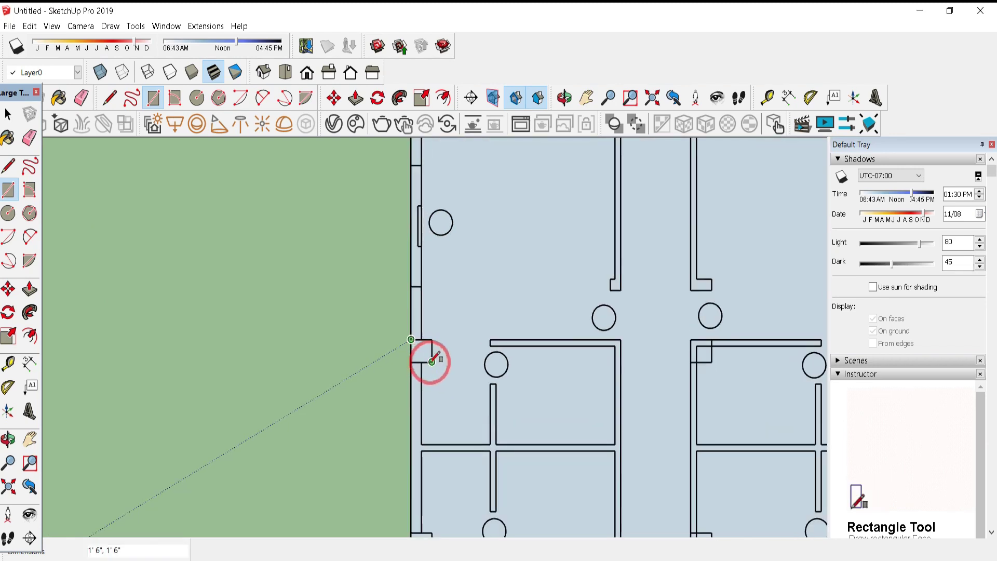
scroll(419, 266, "down", 1)
scroll(412, 369, "up", 1)
left_click(415, 329)
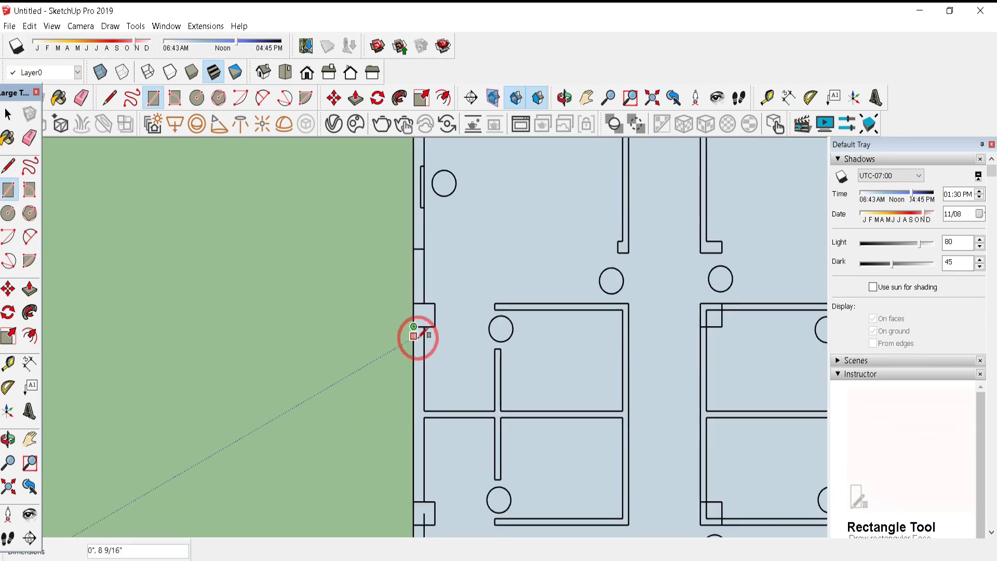
scroll(419, 337, "down", 1)
scroll(418, 446, "up", 1)
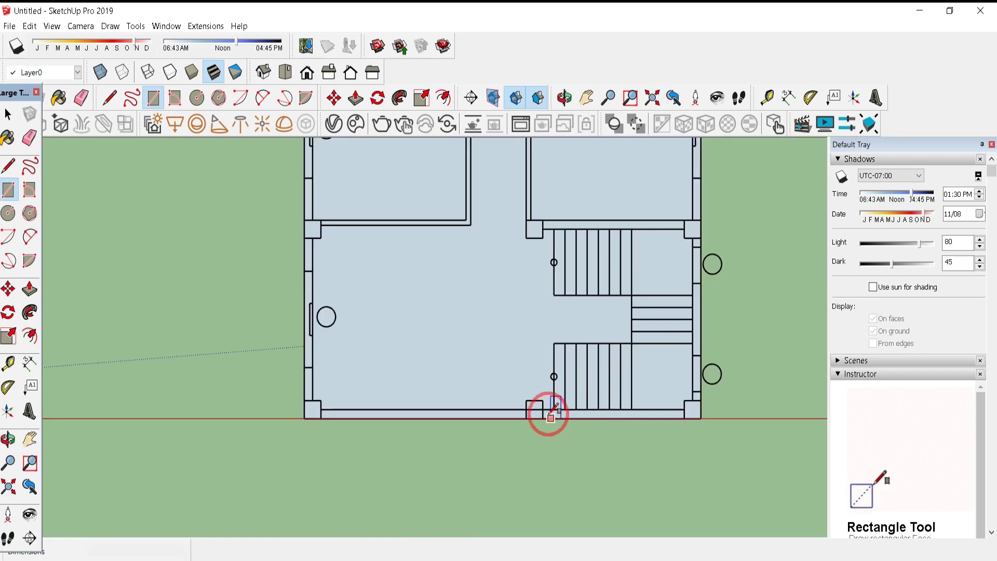
left_click(542, 418)
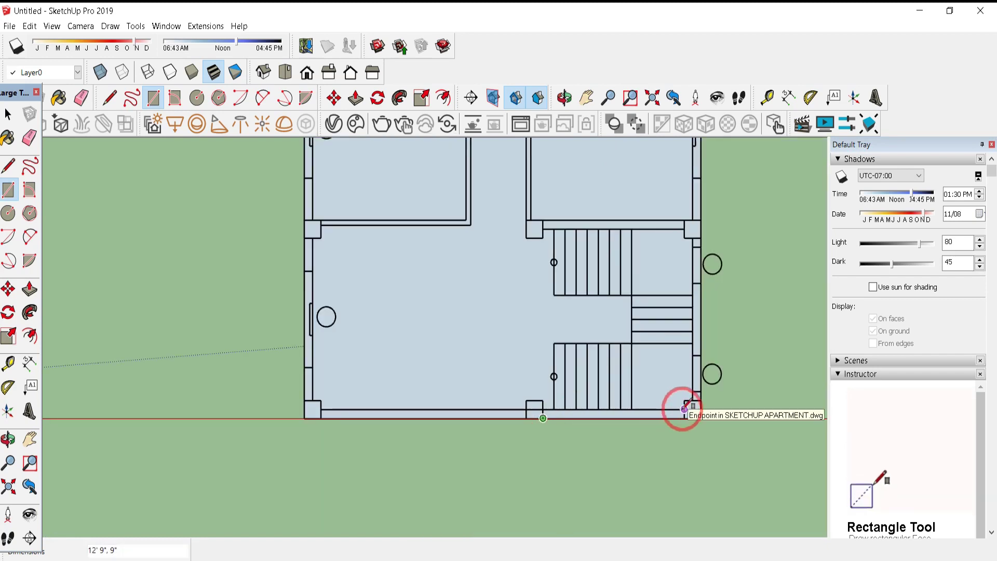
Trace the columns and the 9" thick wall segments between them along the rear exterior wall with rectangles
scroll(701, 368, "up", 1)
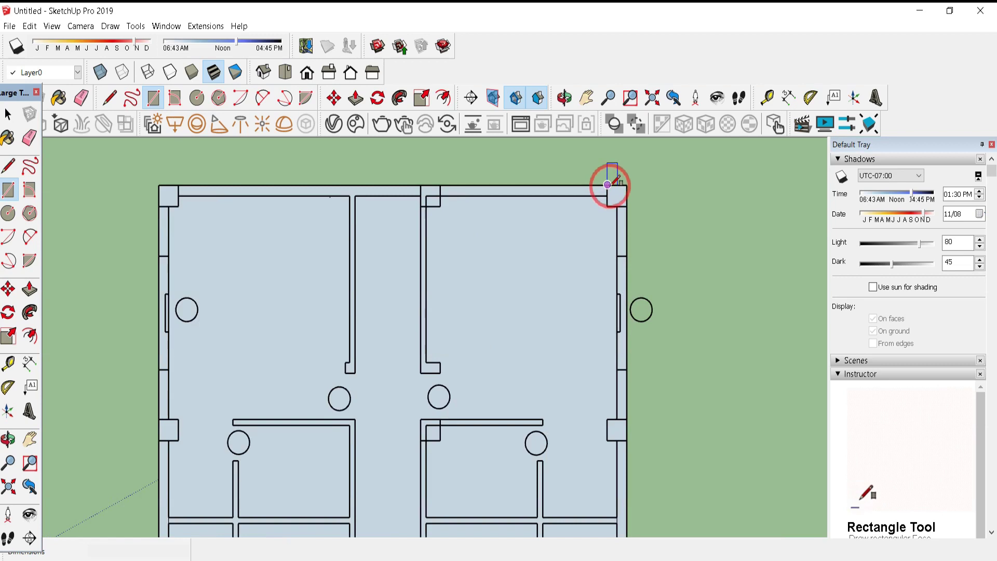
left_click(626, 206)
left_click(440, 185)
left_click(609, 196)
left_click(420, 185)
left_click(440, 206)
left_click(179, 185)
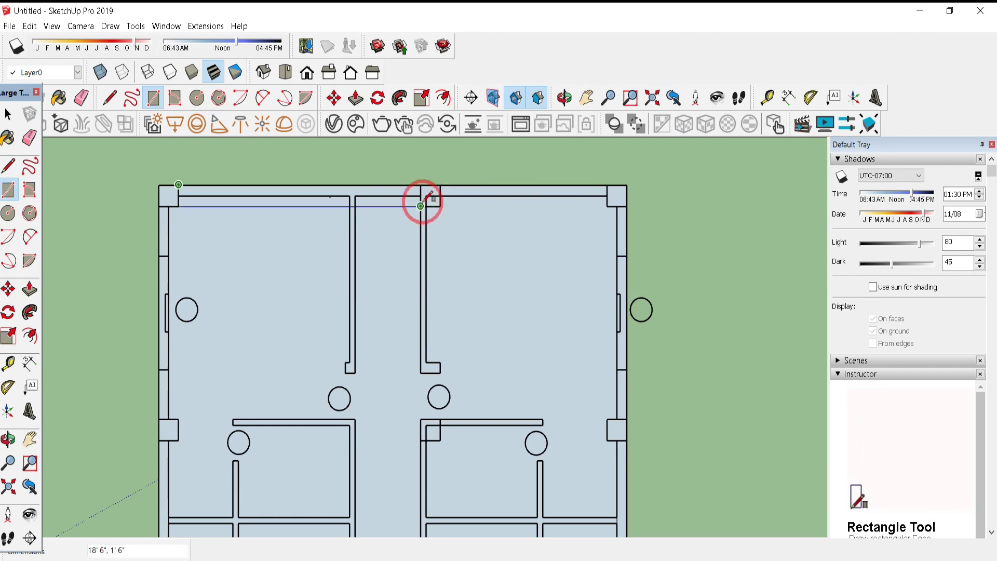
left_click(420, 195)
Trace the middle corridor columns and the thin partition walls running from them beside the small rooms with rectangles
scroll(312, 285, "up", 2)
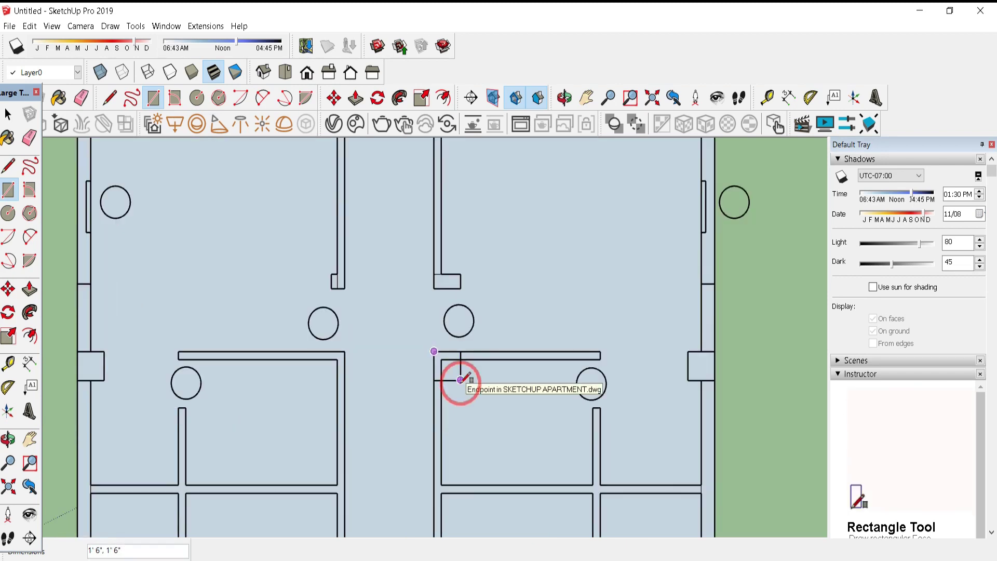
left_click(461, 351)
left_click(600, 360)
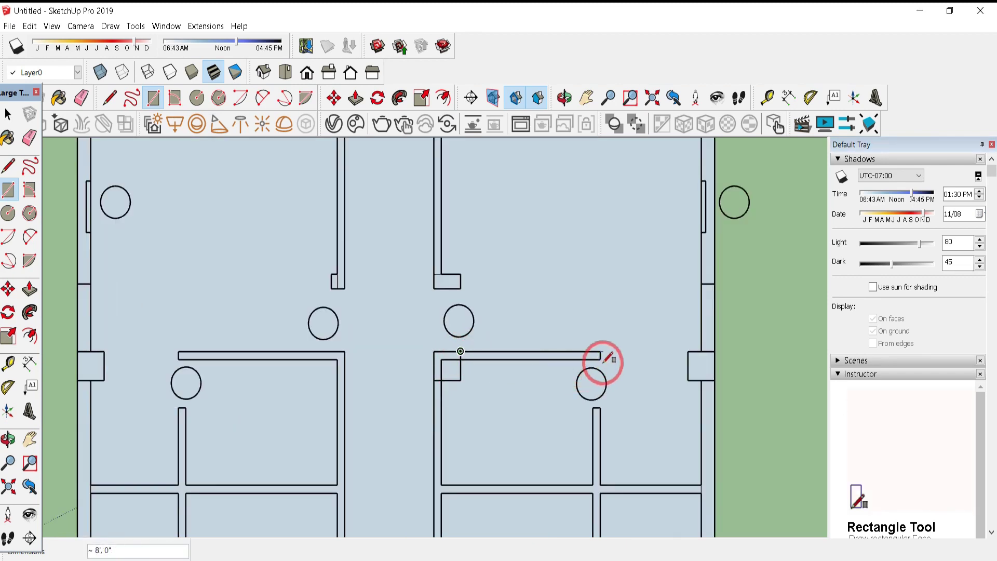
scroll(528, 374, "down", 2)
scroll(484, 311, "up", 2)
left_click(501, 533)
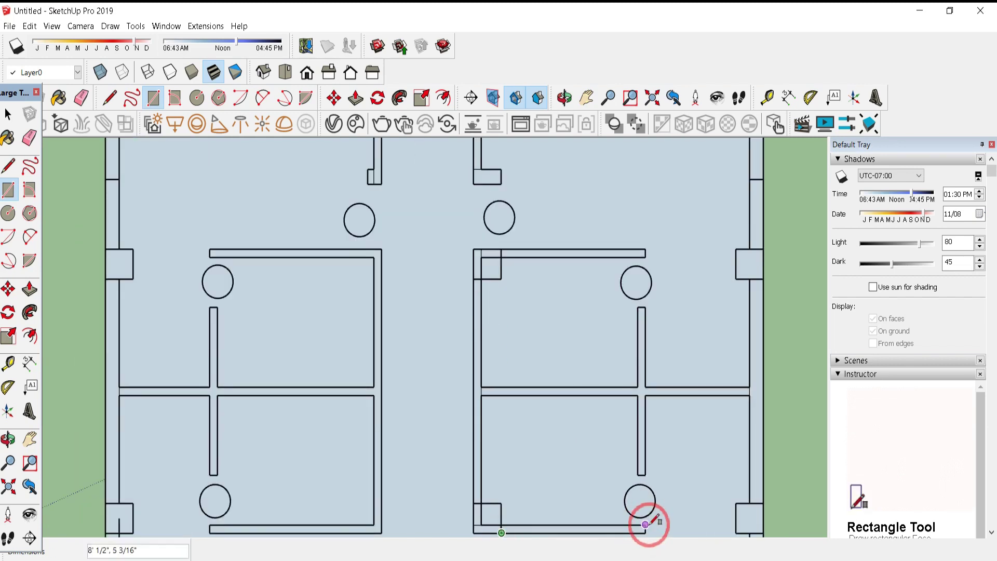
left_click(646, 525)
left_click(482, 395)
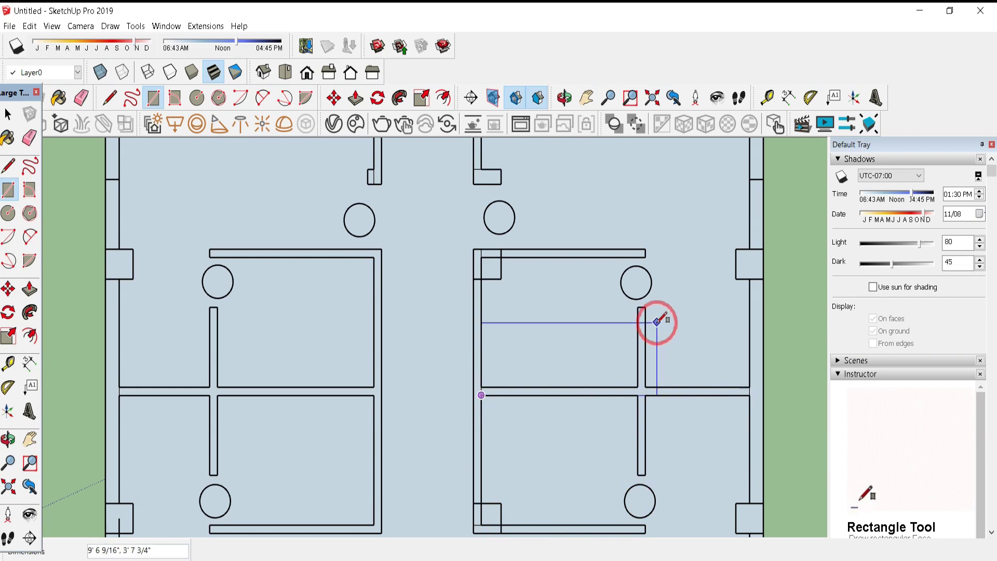
key("Escape")
Select the imported CAD drawing and move it along the red axis, away from the traced floor plan
scroll(481, 248, "down", 2)
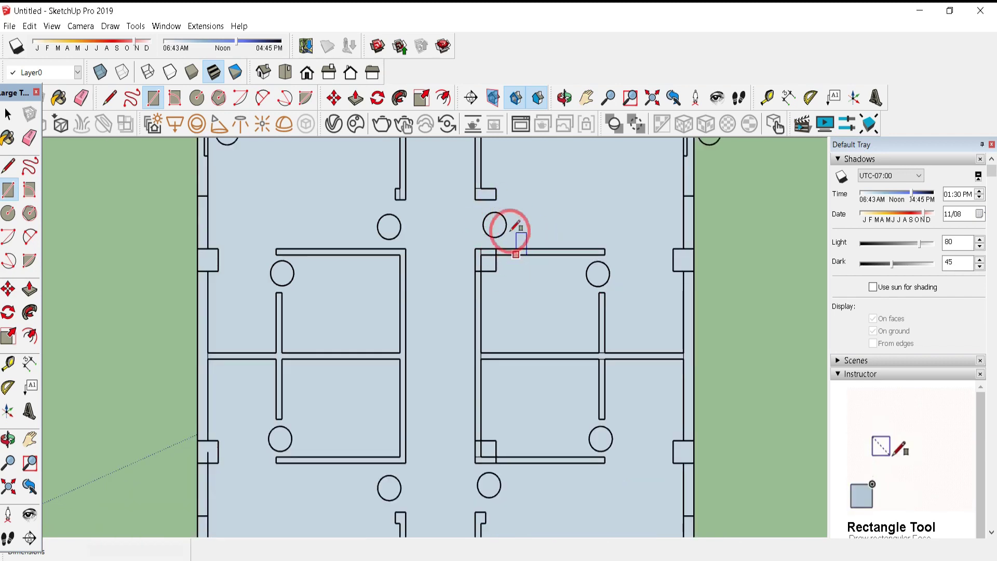
scroll(548, 245, "down", 1)
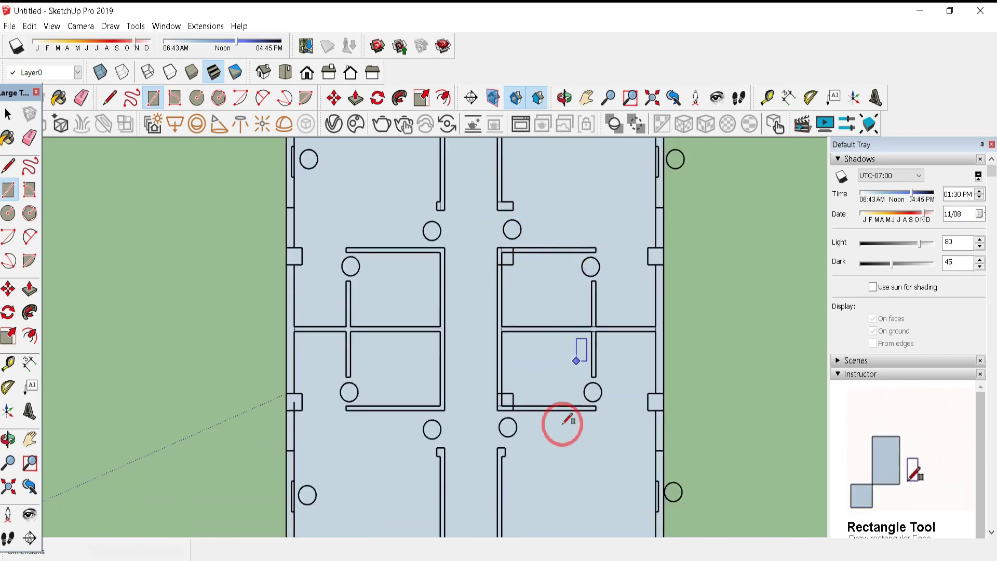
scroll(493, 289, "up", 2)
scroll(516, 396, "up", 2)
scroll(465, 366, "up", 2)
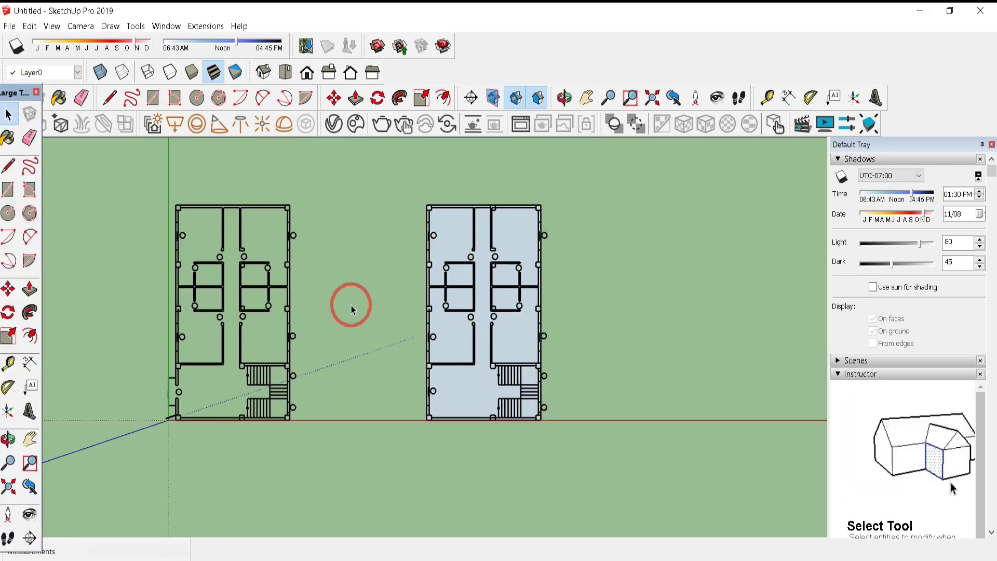
scroll(228, 259, "up", 2)
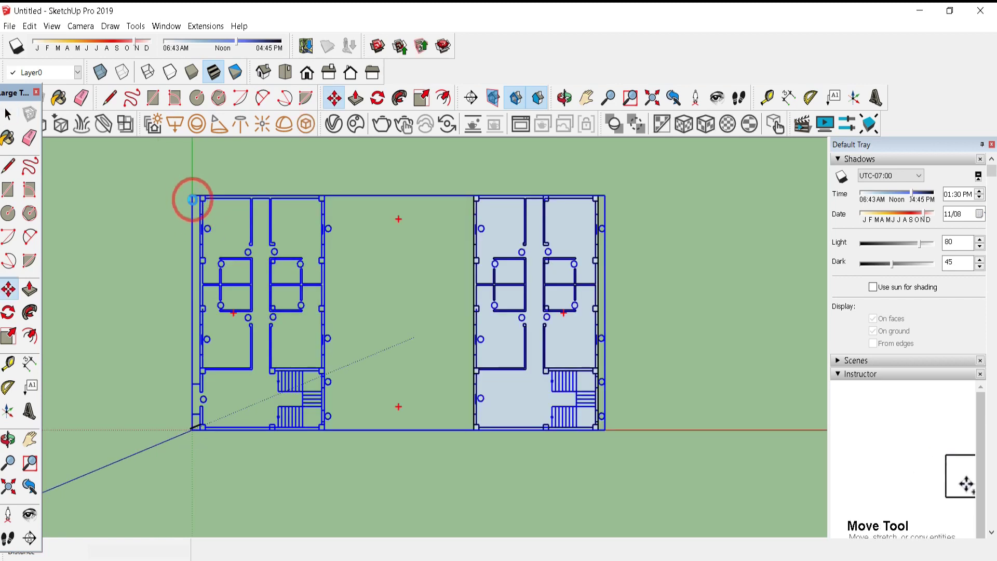
left_click_drag(192, 200, 37, 203)
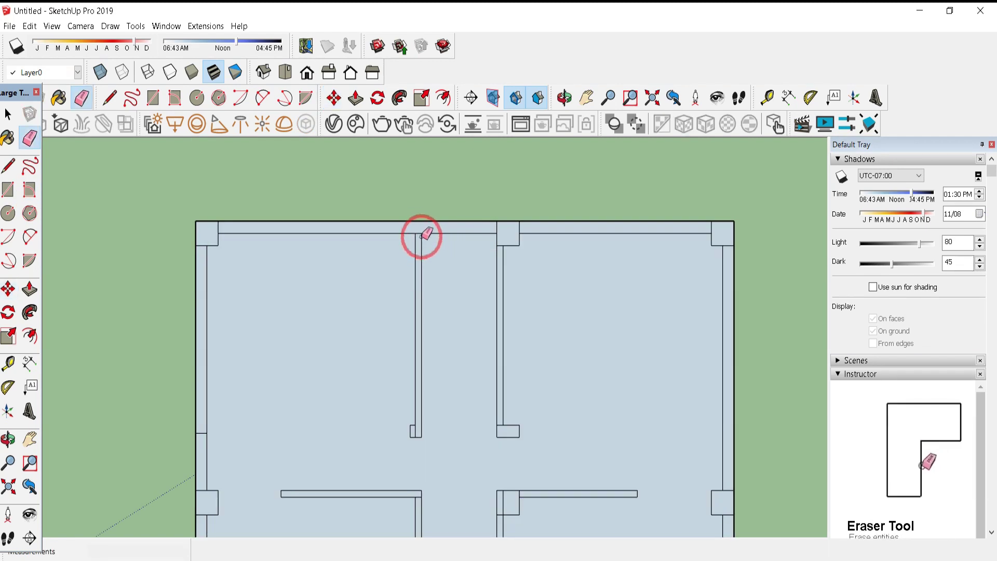
Erase the overlapping edges where the two corridor walls meet the rear wall and its middle column
scroll(422, 236, "up", 3)
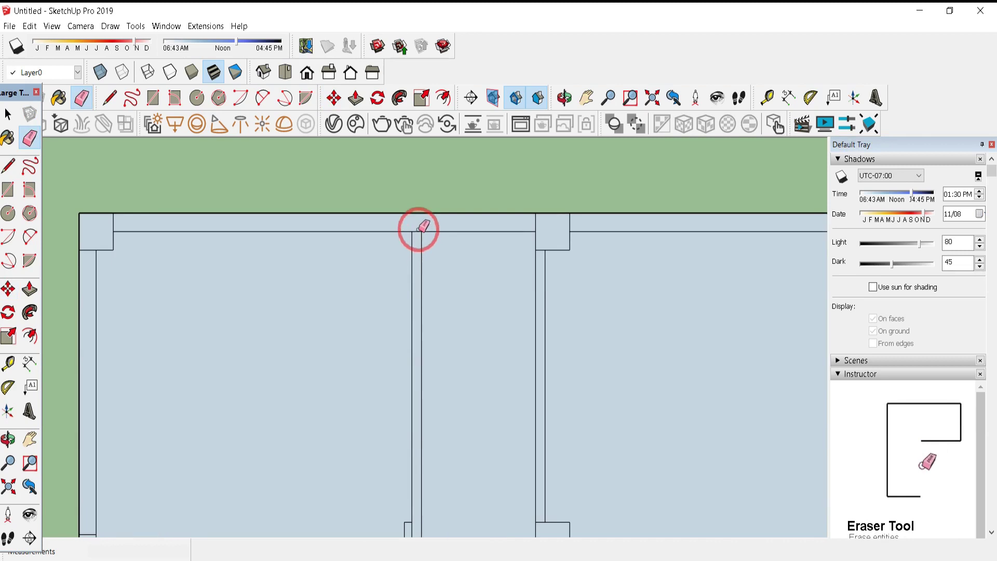
scroll(498, 213, "down", 2)
scroll(548, 227, "up", 2)
left_click_drag(548, 211, 506, 208)
scroll(446, 189, "down", 2)
scroll(488, 220, "up", 3)
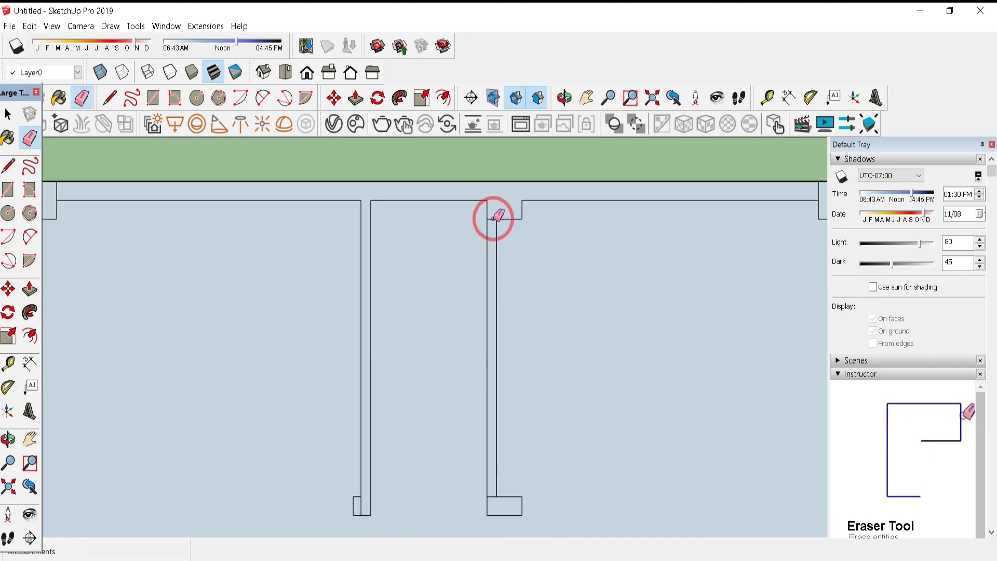
Erase the inner edges separating the rear corner column from the adjoining exterior walls
scroll(418, 177, "down", 5)
scroll(613, 188, "up", 3)
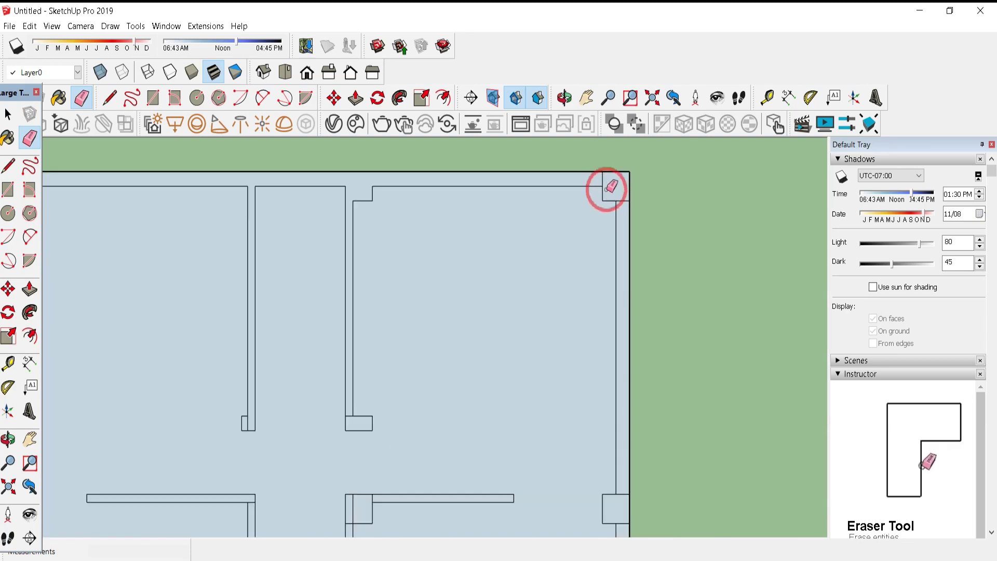
left_click(603, 180)
scroll(629, 199, "down", 4)
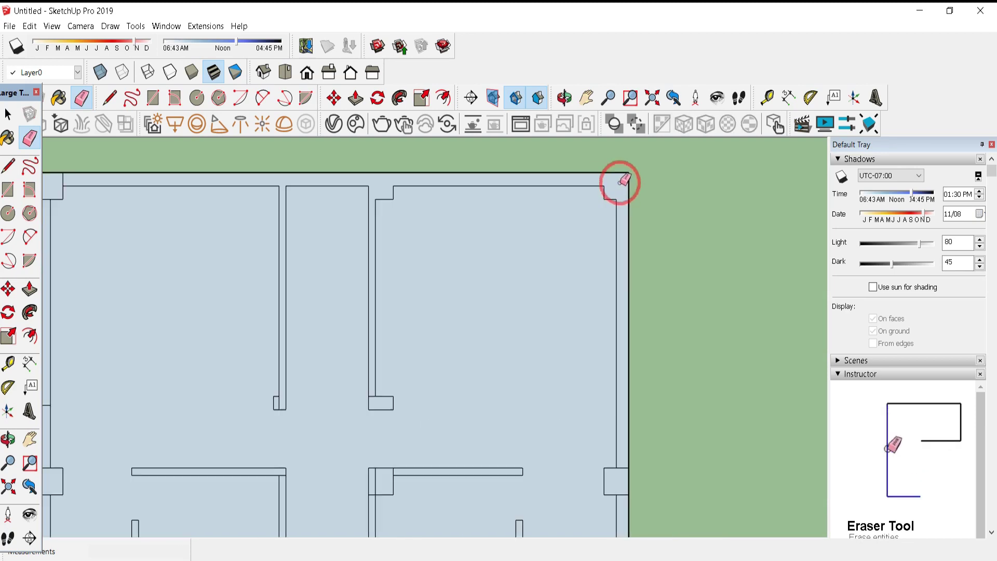
Erase the leftover dividing edges where the small rooms' partitions join the corridor walls and columns
scroll(620, 337, "up", 4)
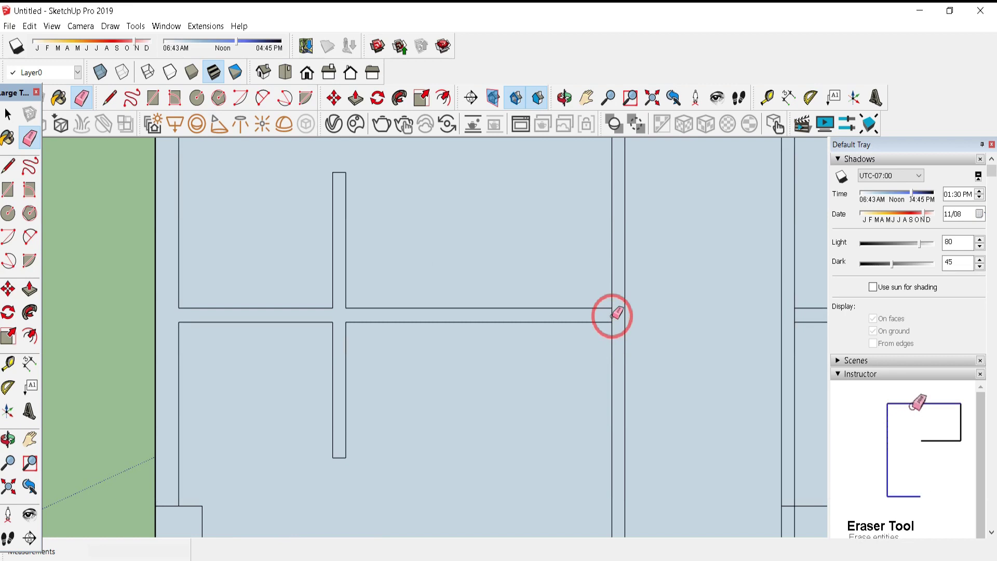
left_click(612, 315)
scroll(474, 270, "down", 4)
scroll(551, 414, "up", 1)
scroll(551, 413, "up", 1)
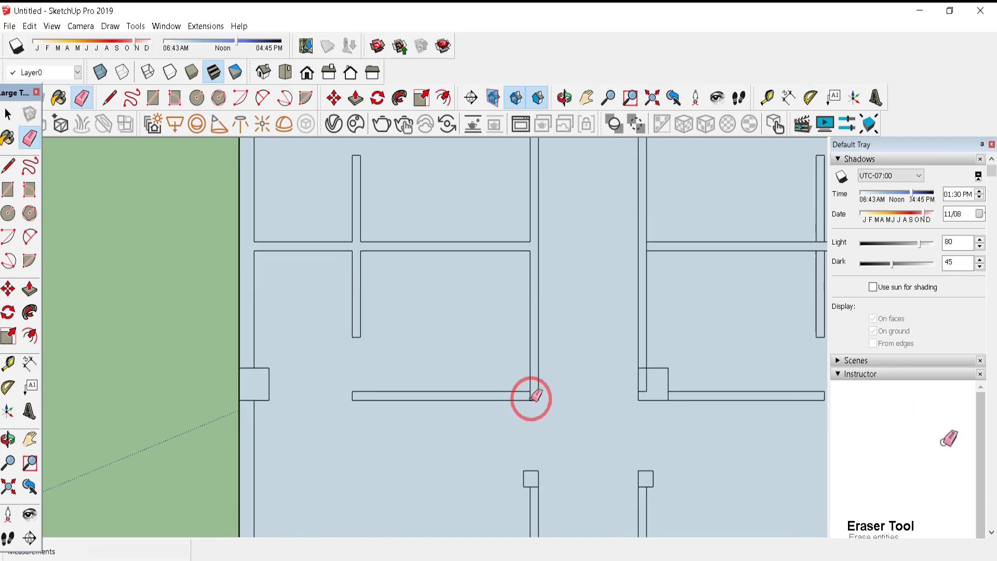
scroll(306, 108, "down", 5)
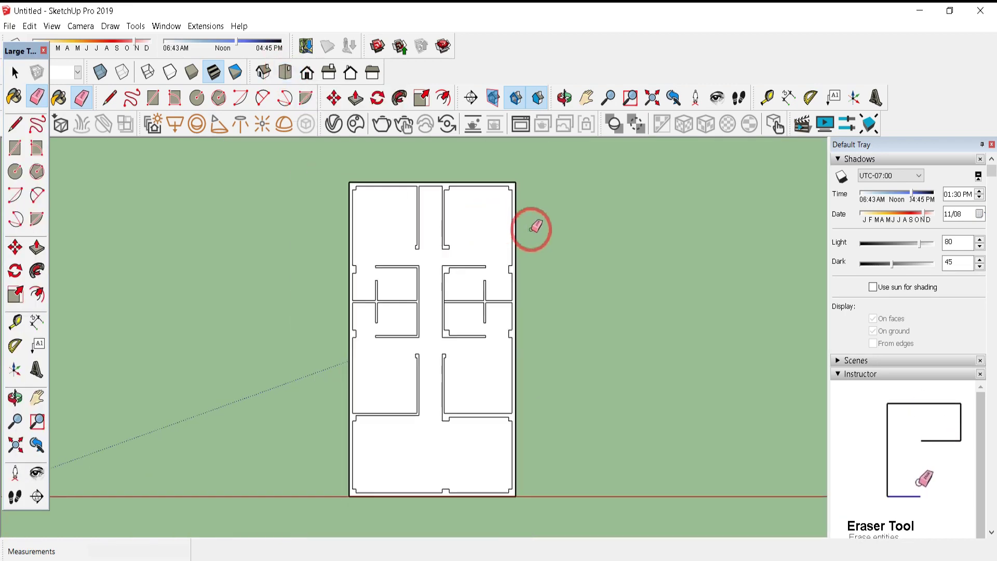
Push/Pull the traced wall face up to a height of 11'8"
scroll(541, 294, "up", 1)
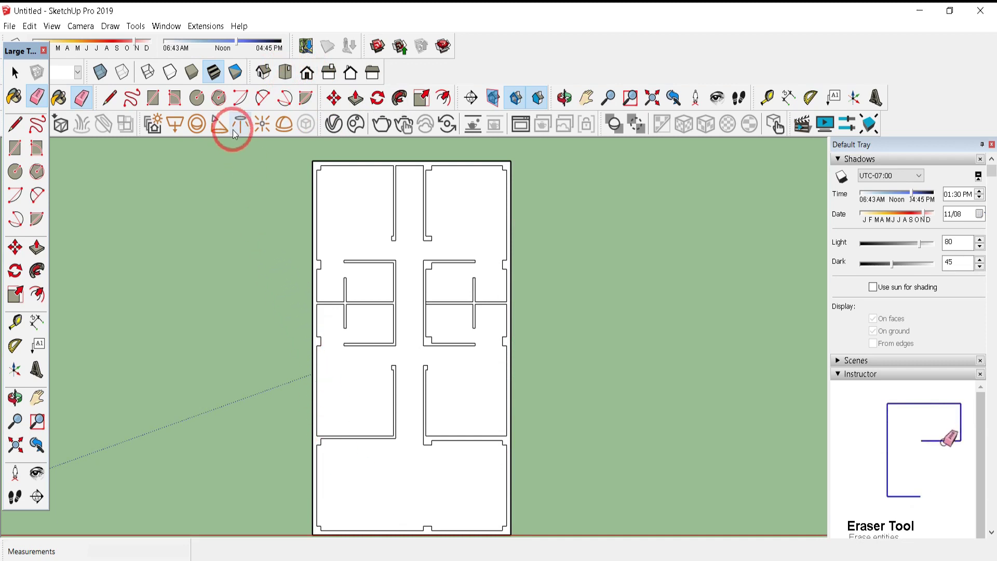
left_click(262, 72)
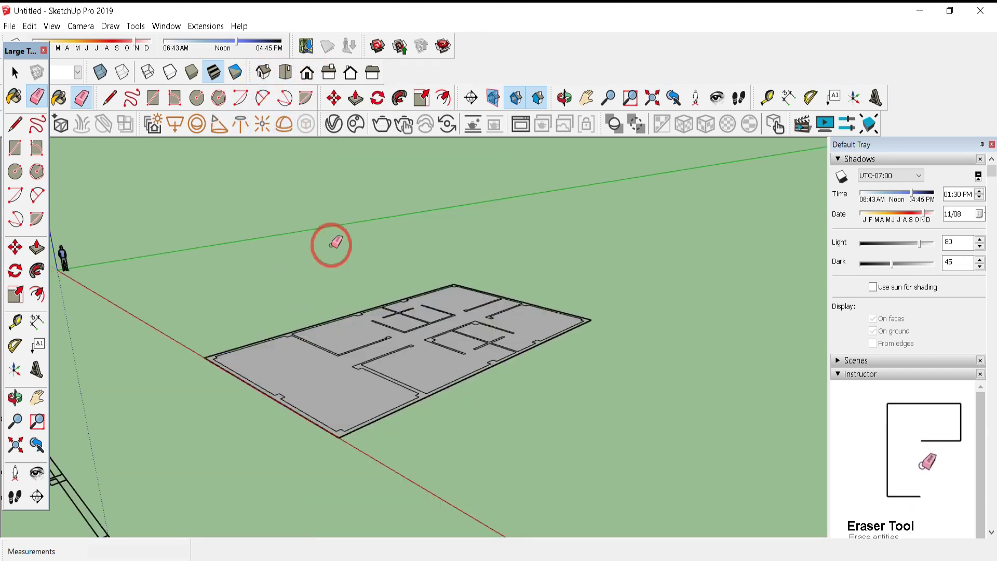
left_click(14, 74)
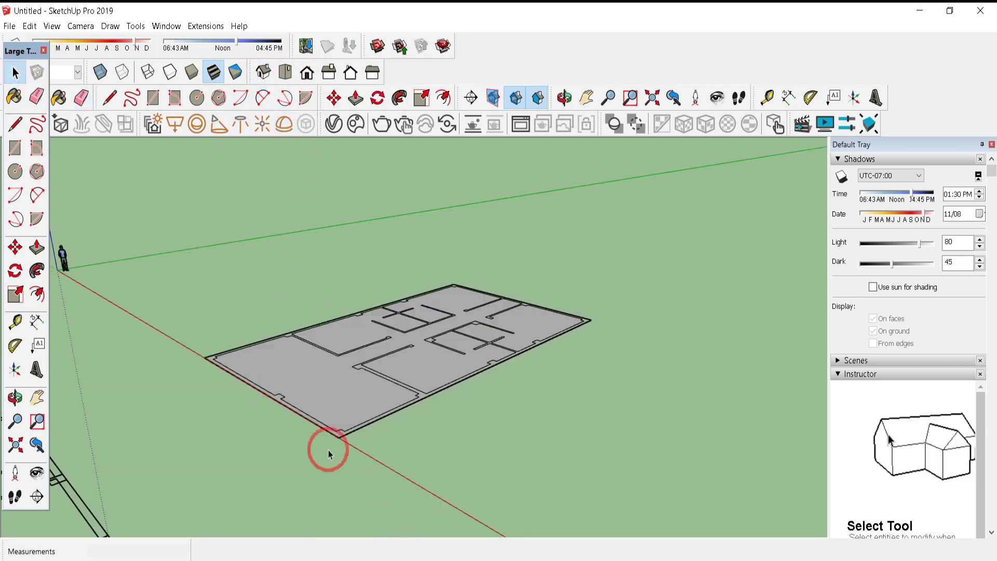
scroll(329, 454, "up", 2)
key("p")
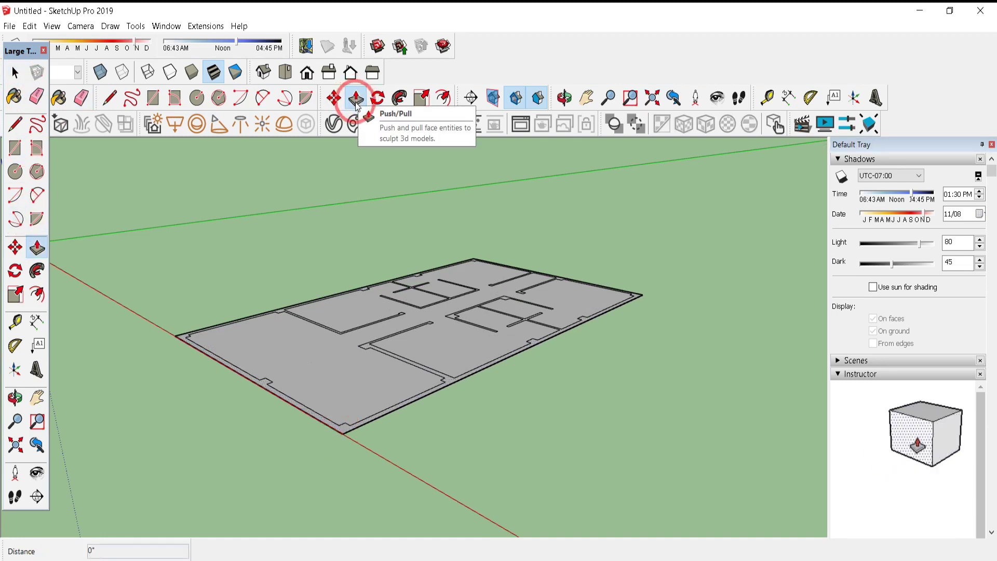
left_click(342, 425)
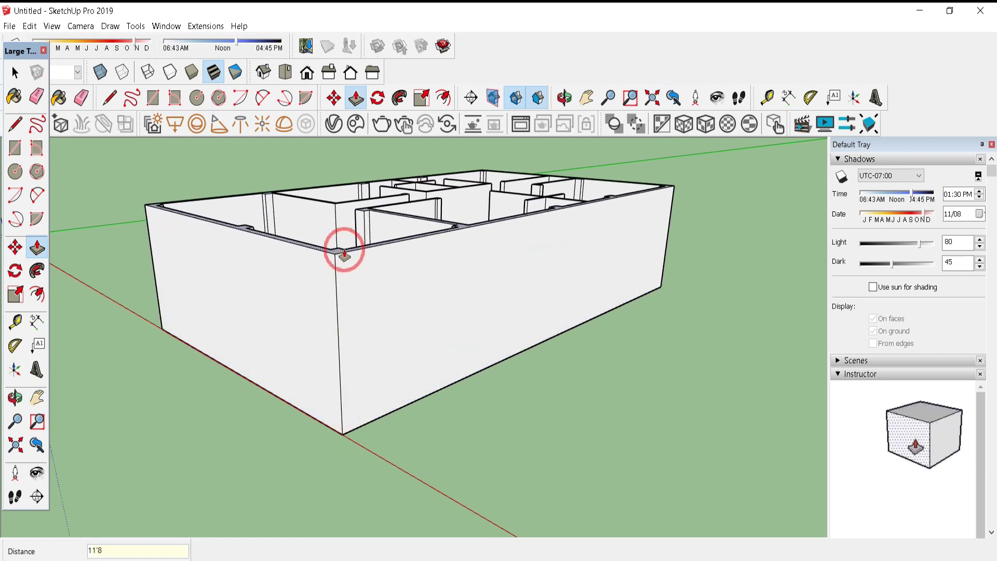
Set the extrusion distance of the traced walls to 11'8"
type("11'8")
key("Return")
left_click(110, 555)
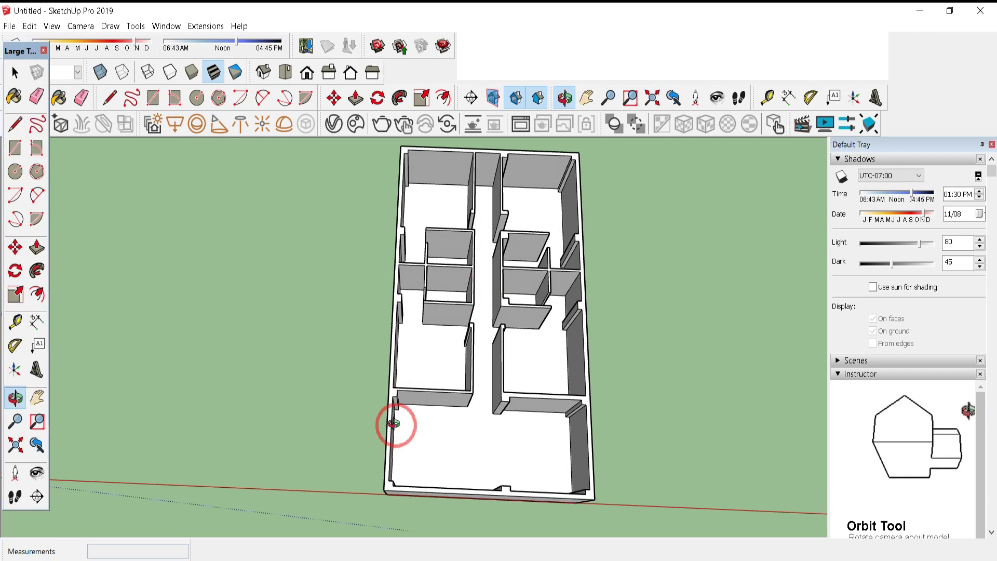
Move the imported floor plan linework onto the base of the extruded walls, aligning their matching corners
middle_click_drag(396, 422, 567, 294)
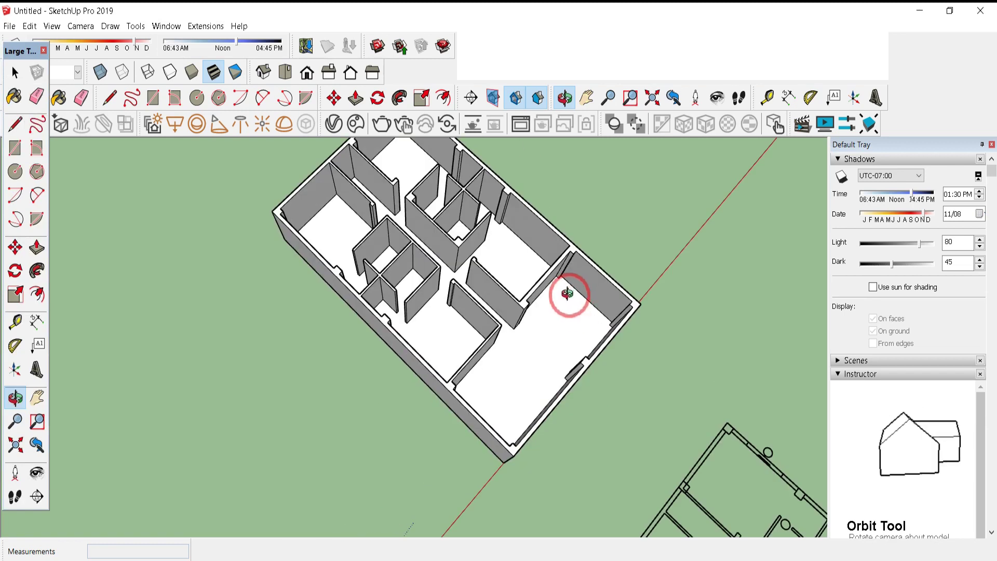
scroll(369, 254, "down", 4)
middle_click_drag(384, 287, 332, 293)
scroll(385, 291, "down", 4)
left_click(511, 403)
scroll(474, 367, "up", 2)
scroll(460, 356, "up", 8)
key("m")
scroll(408, 331, "down", 5)
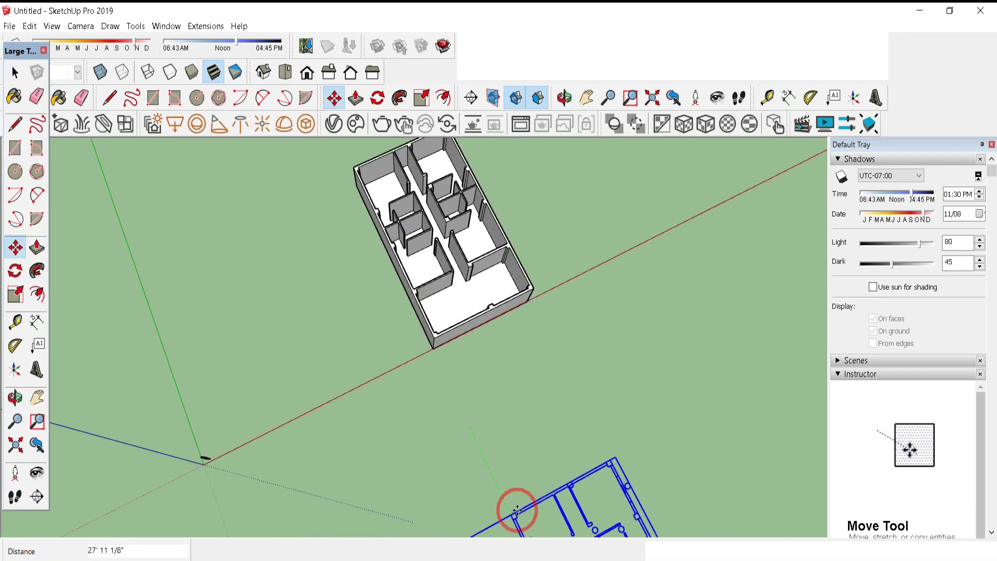
scroll(301, 474, "up", 8)
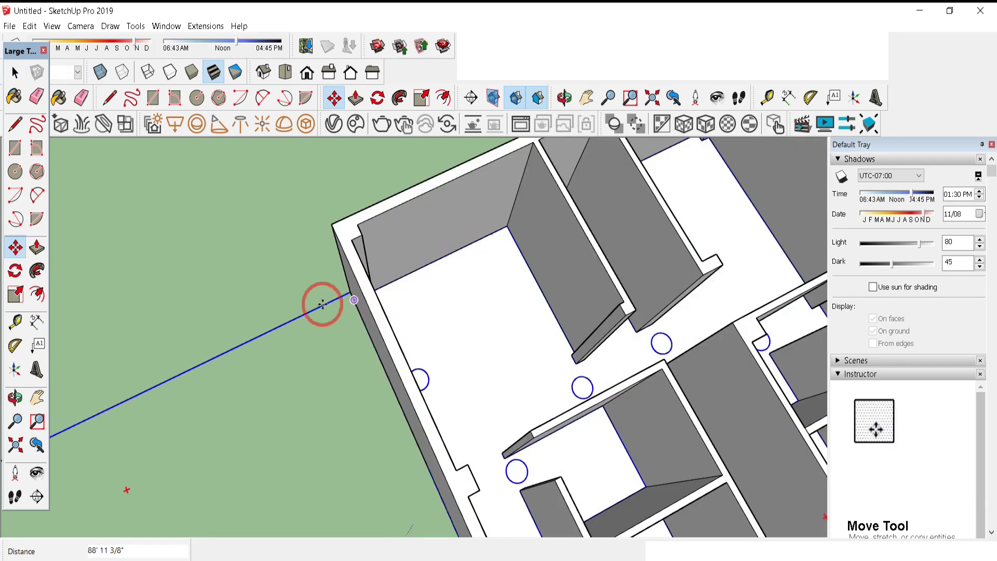
left_click(322, 300)
scroll(273, 203, "down", 5)
scroll(561, 469, "up", 3)
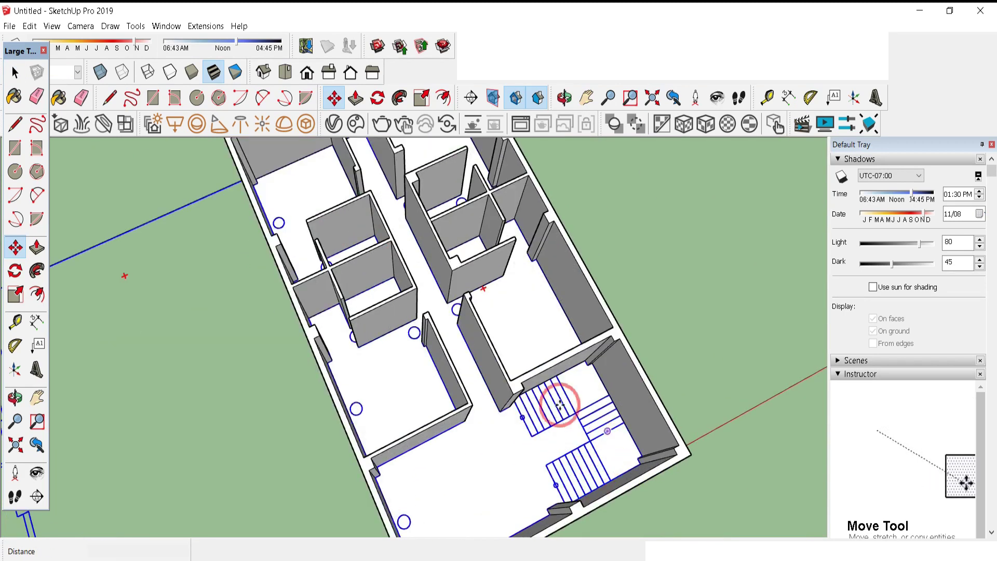
Select all the extruded wall geometry and make it a group
middle_click_drag(567, 412, 785, 382)
scroll(574, 334, "up", 5)
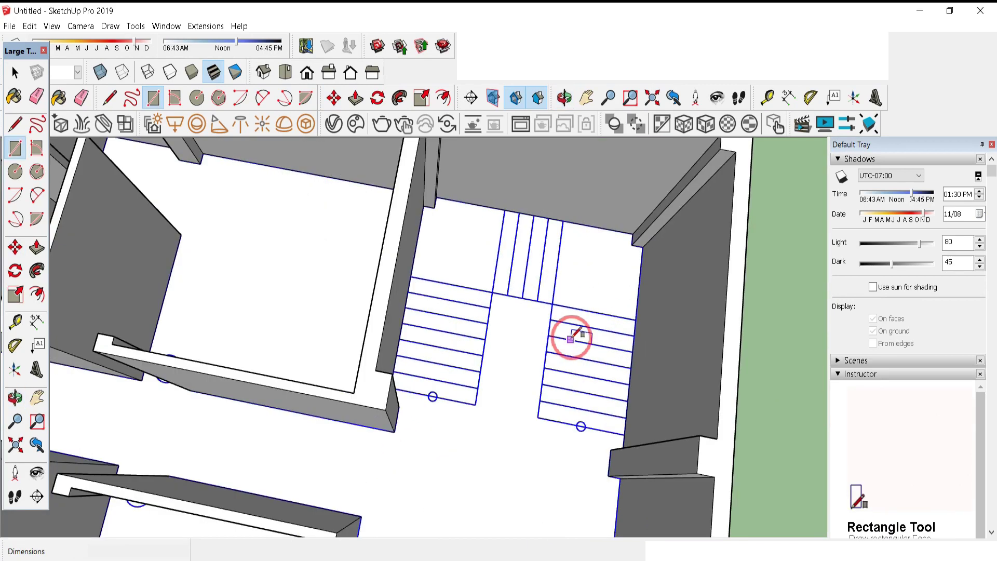
scroll(623, 327, "down", 6)
left_click(14, 71)
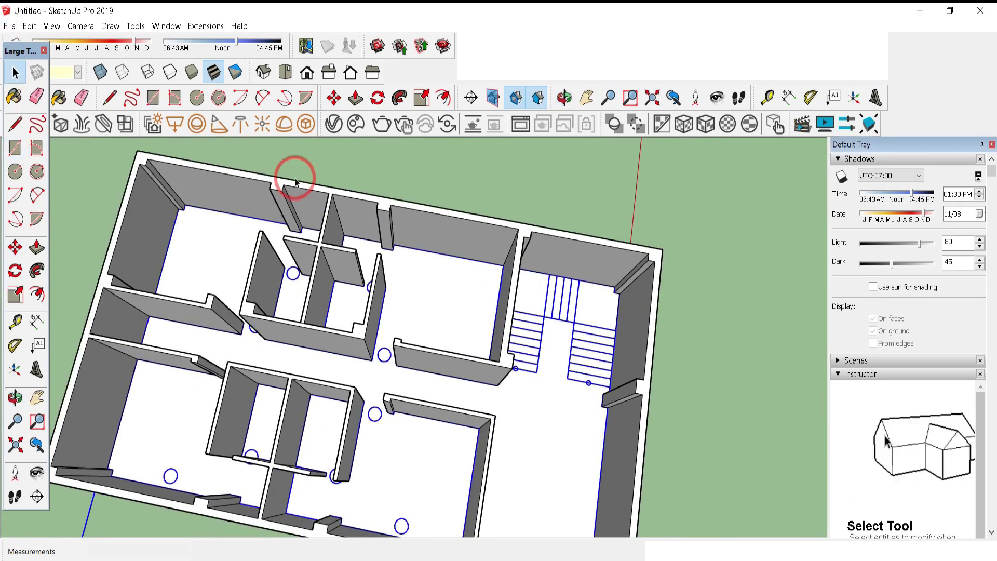
scroll(670, 231, "down", 3)
left_click_drag(340, 163, 721, 462)
right_click(489, 329)
left_click_drag(369, 223, 710, 507)
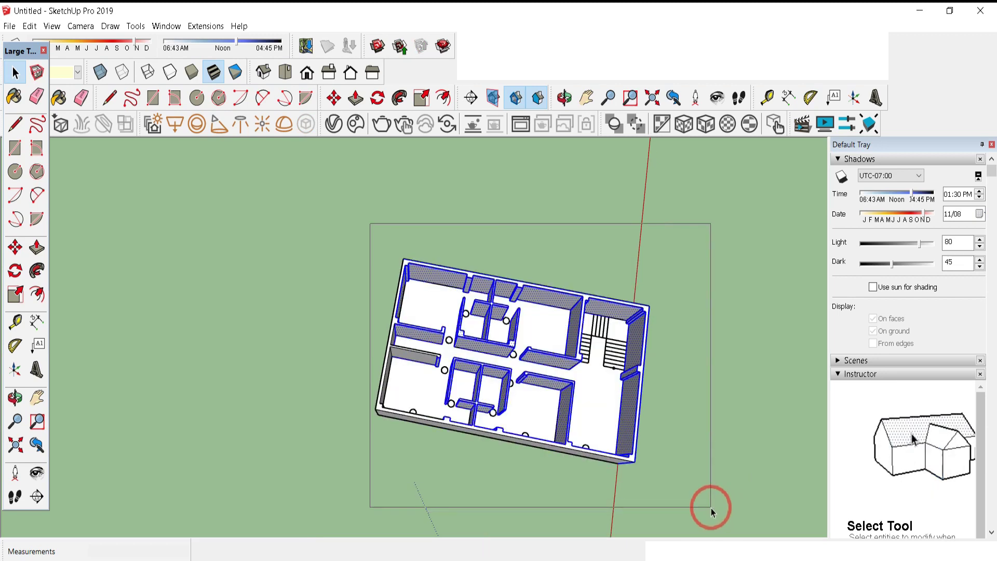
right_click(492, 340)
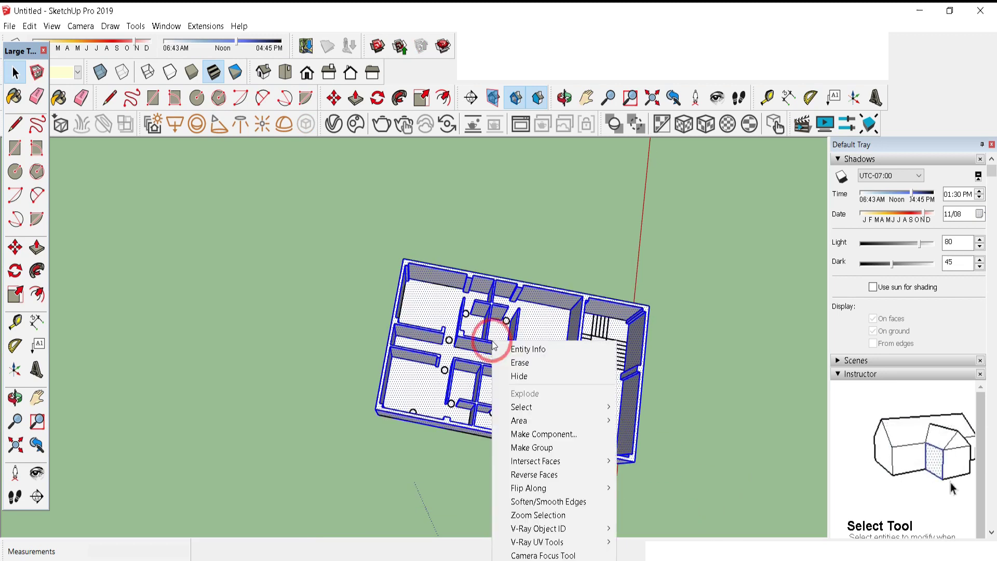
left_click(541, 448)
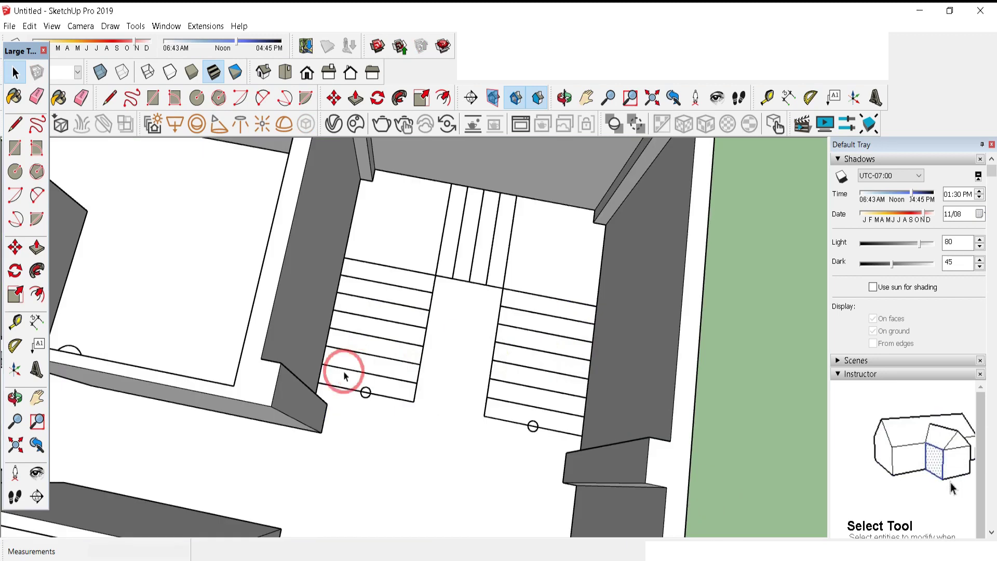
Draw a rectangle over the first tread of the stair flight nearest the room partition and Push/Pull it up 7"
scroll(340, 375, "up", 2)
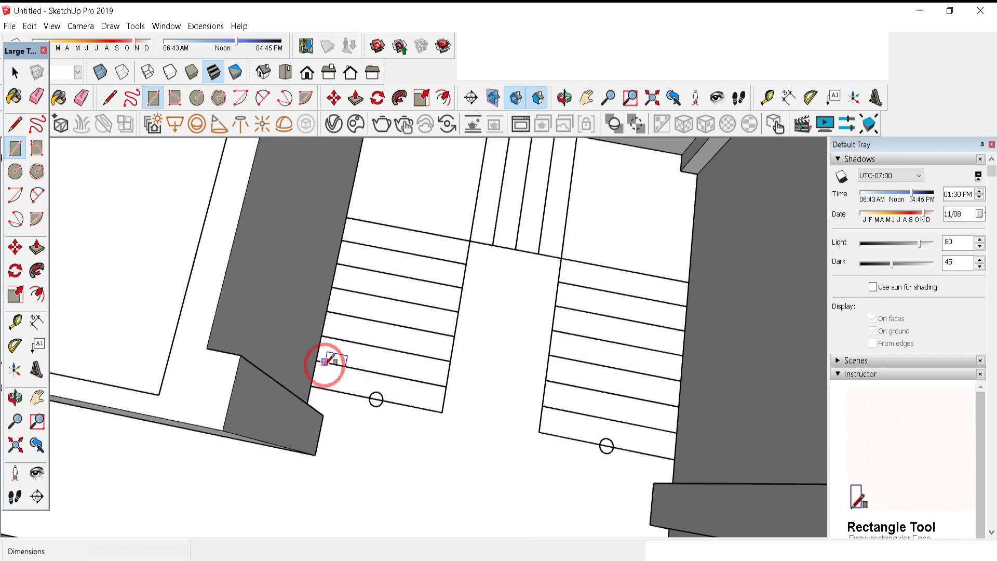
left_click_drag(315, 360, 425, 409)
left_click(423, 408)
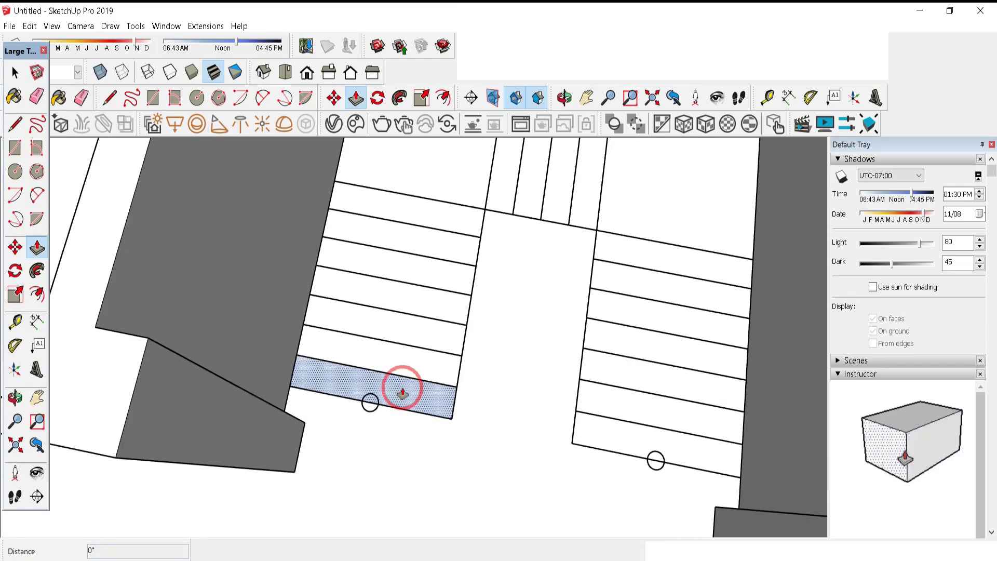
left_click(400, 390)
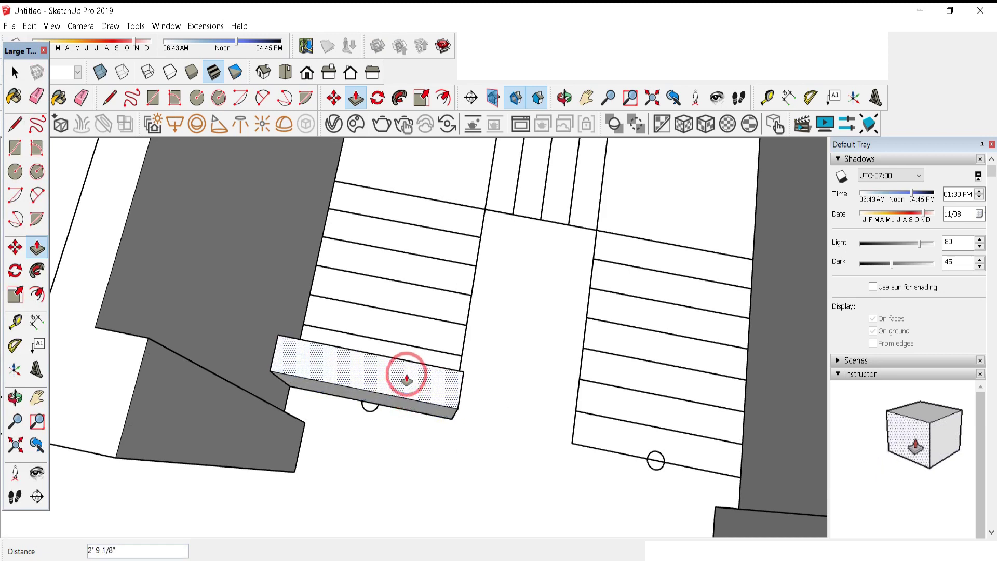
type("7")
key("Return")
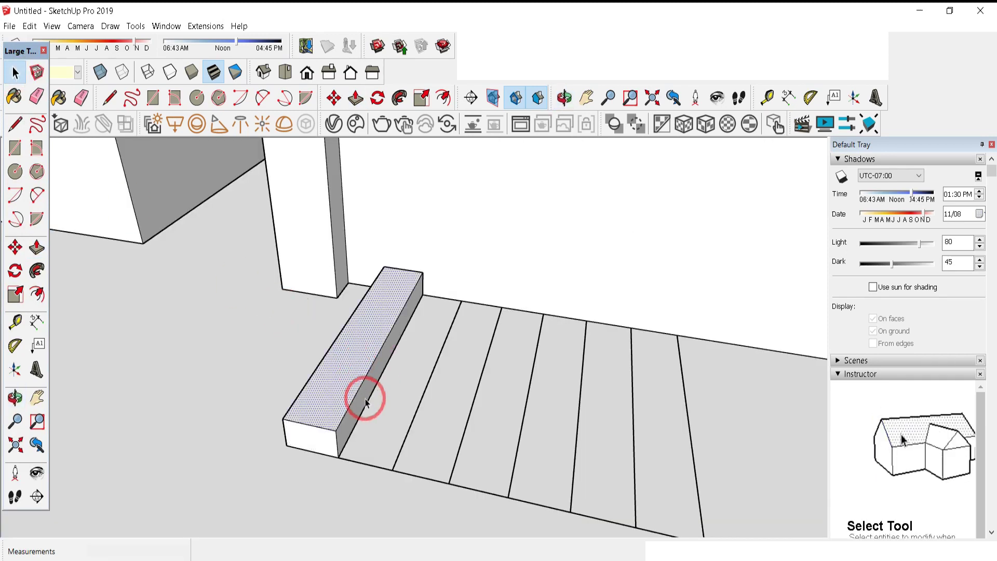
Select the faces of the first stair step and make them a group
left_click(326, 447, "ctrl")
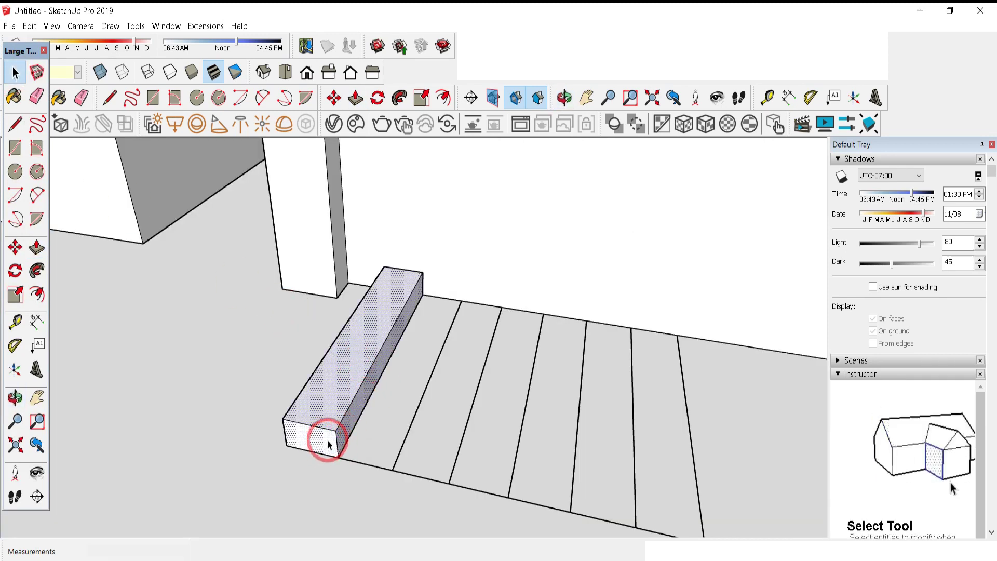
middle_click_drag(307, 403, 316, 410)
left_click(317, 414, "ctrl")
left_click(478, 482, "ctrl")
right_click(422, 211)
mouse_move(455, 404)
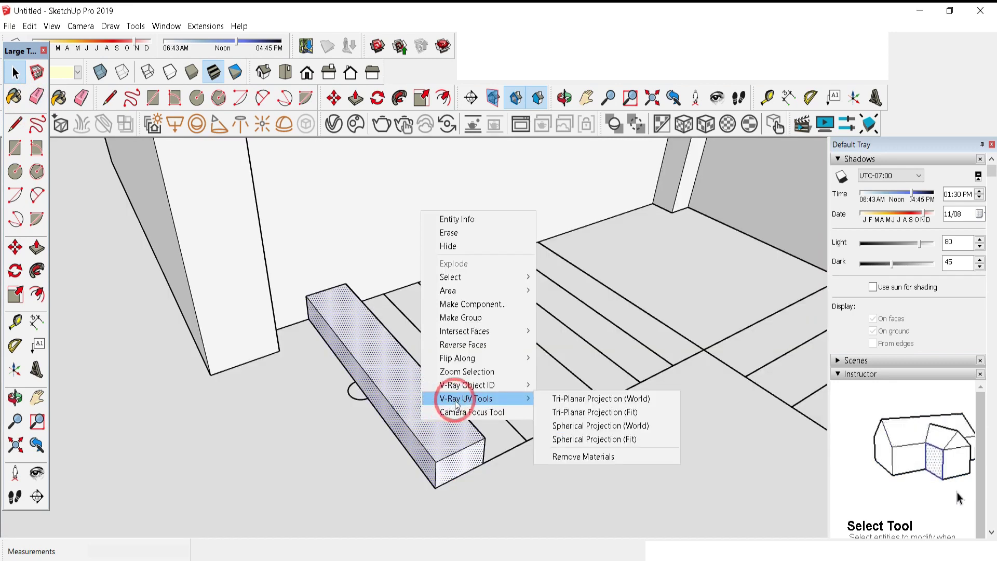
left_click(463, 317)
Copy the step repeatedly up the flight, placing each copy's lower front corner on the previous step's upper back corner, for seven steps
middle_click_drag(507, 447, 403, 447)
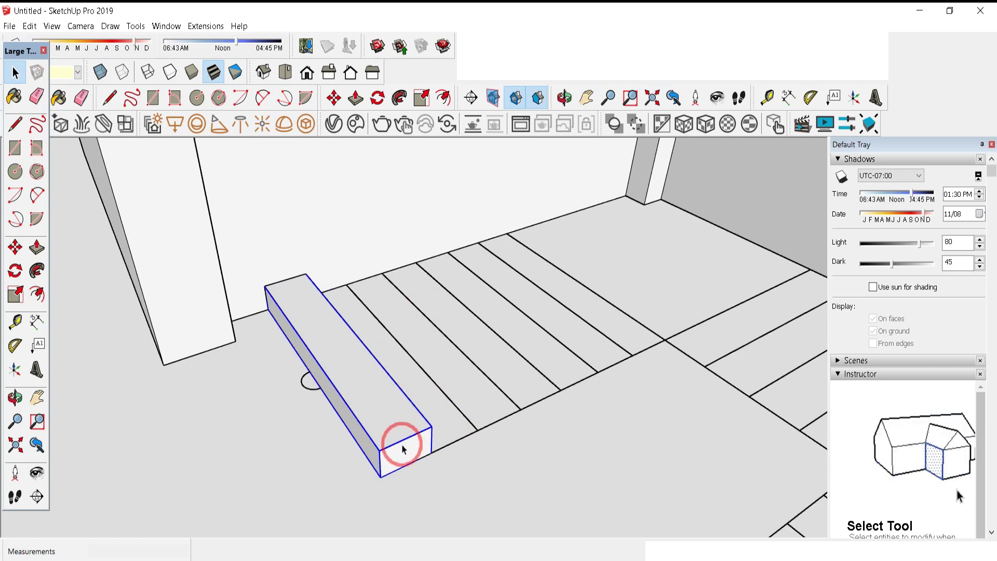
key("m")
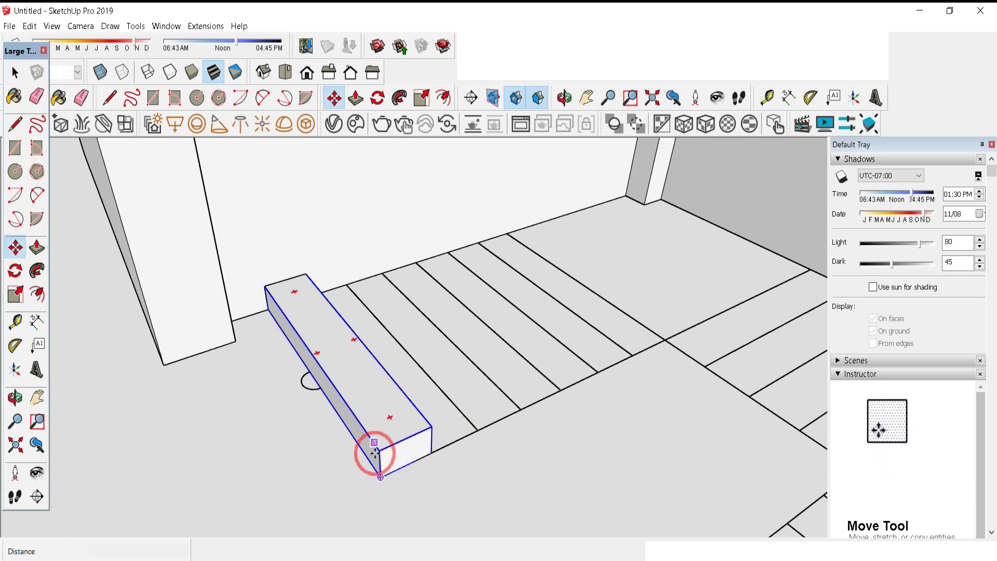
left_click(379, 473)
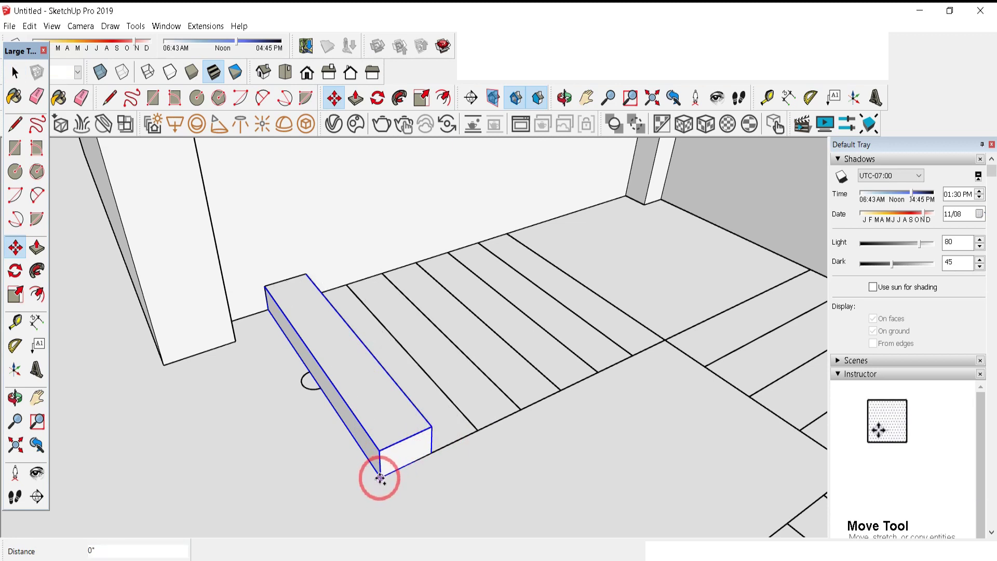
left_click(431, 426)
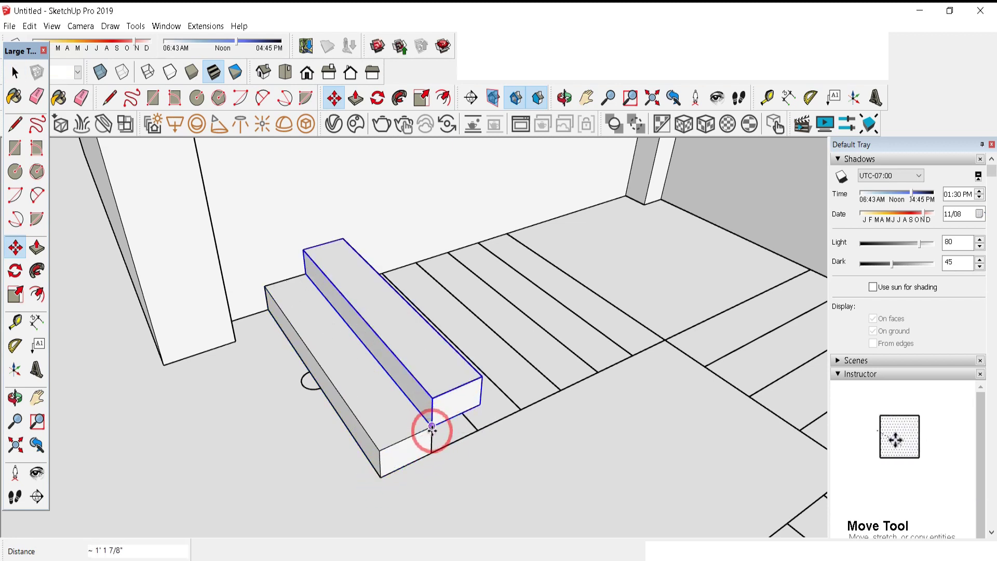
left_click(431, 426)
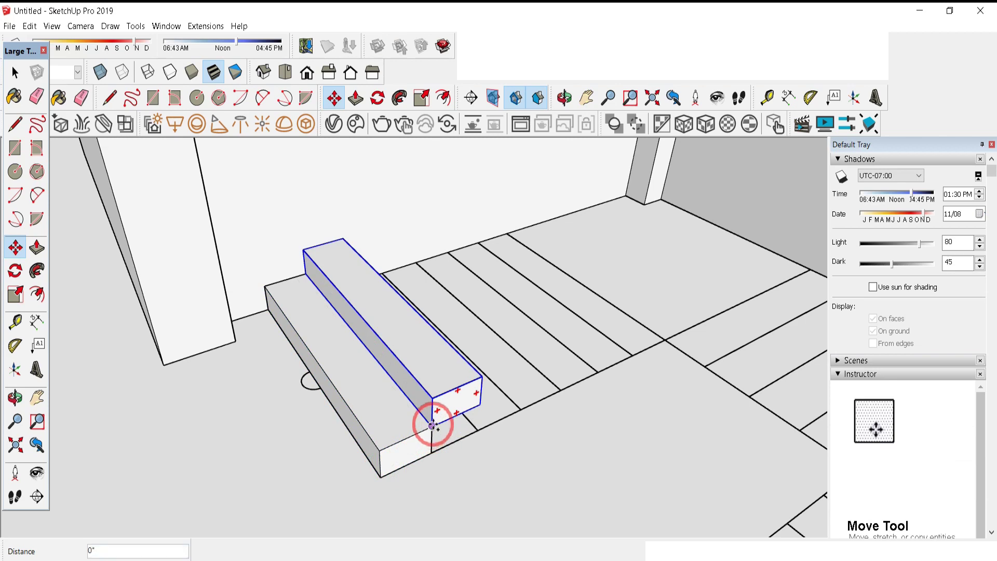
left_click(529, 327)
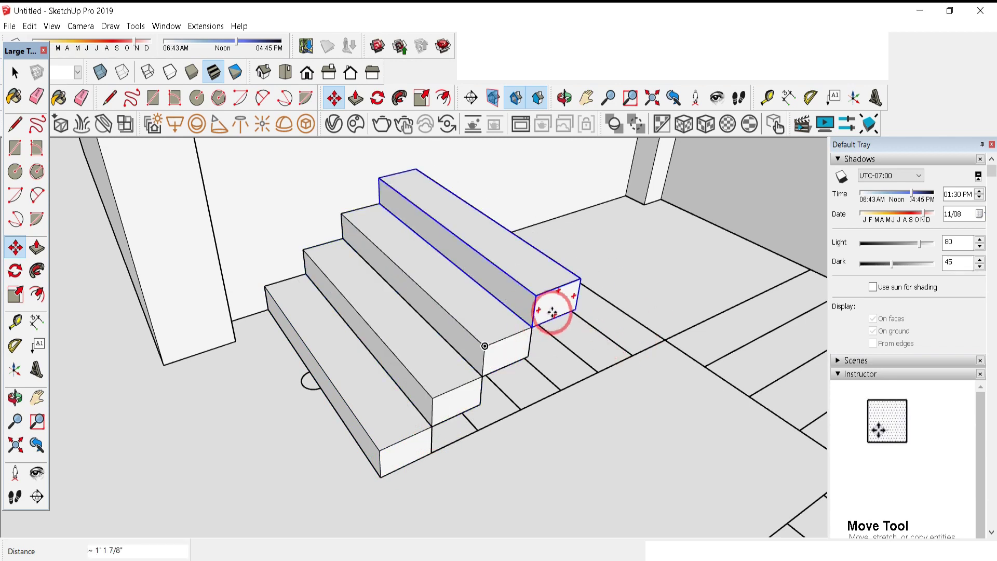
middle_click_drag(564, 297, 536, 338)
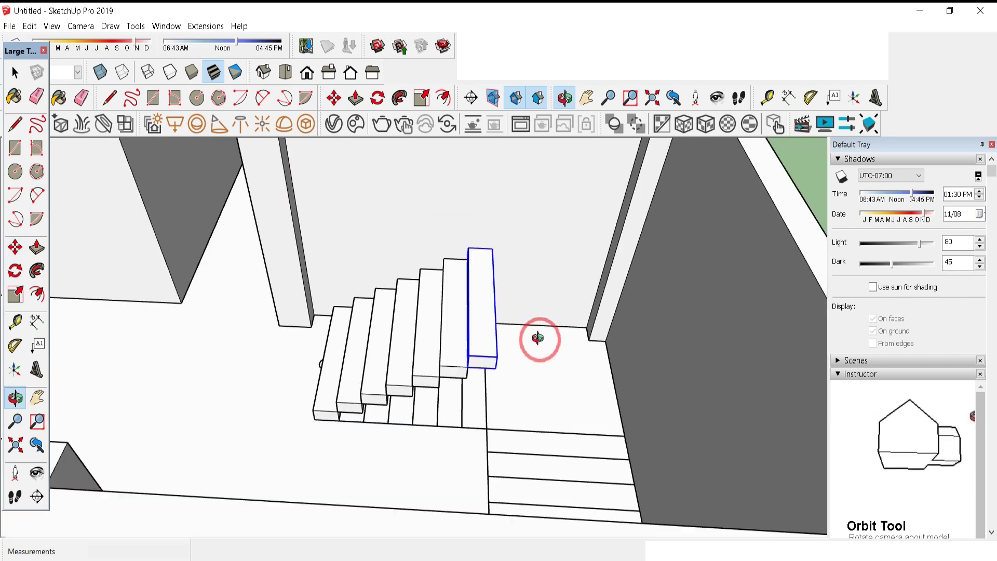
Measure the width of the stair landing on the floor plan with the Tape Measure
key("t")
left_click(464, 444)
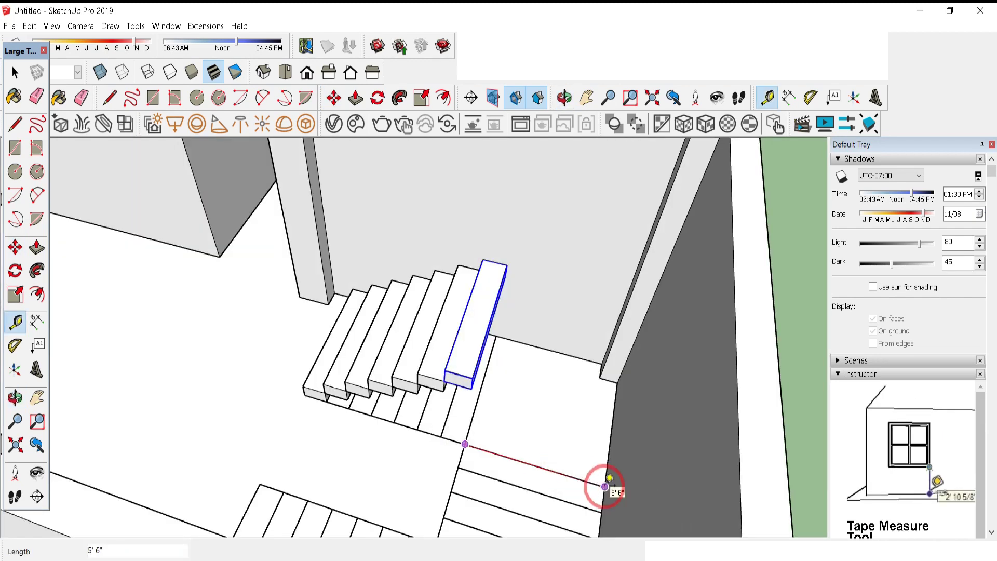
left_click(605, 486)
scroll(537, 416, "up", 2)
key("r")
left_click(493, 228)
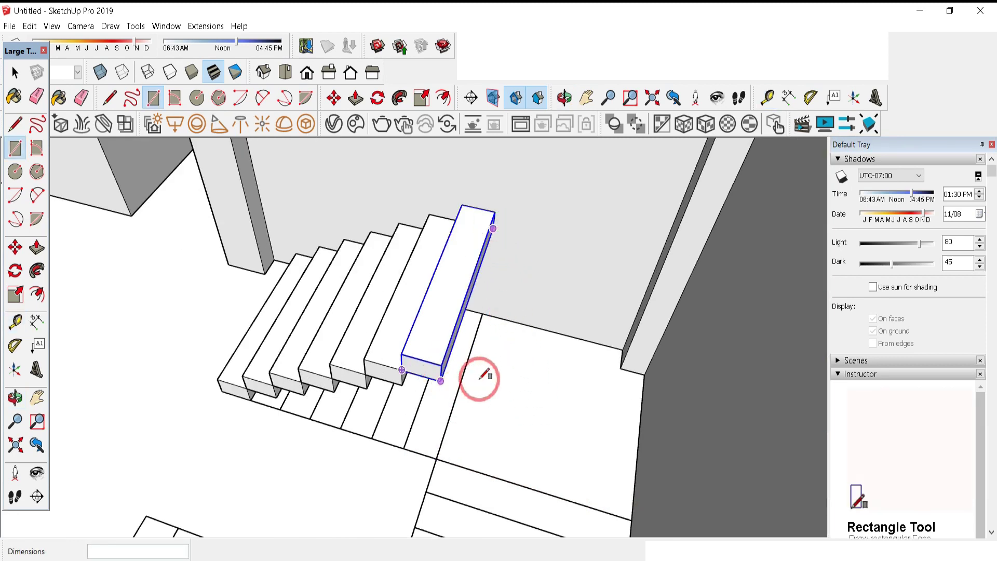
key("Escape")
scroll(436, 312, "up", 2)
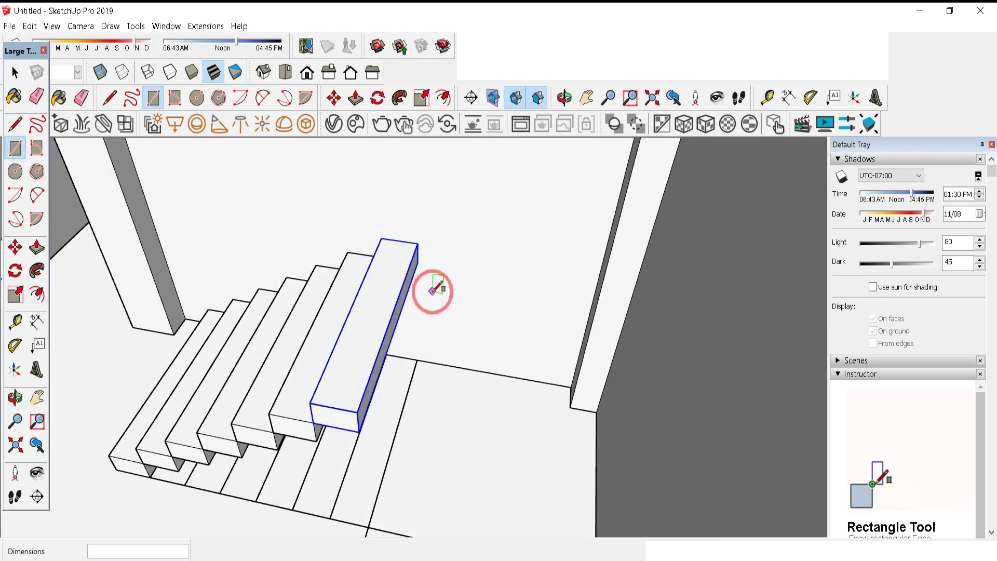
Create guide lines extending from both short top edges of the uppermost step across the landing area
key("t")
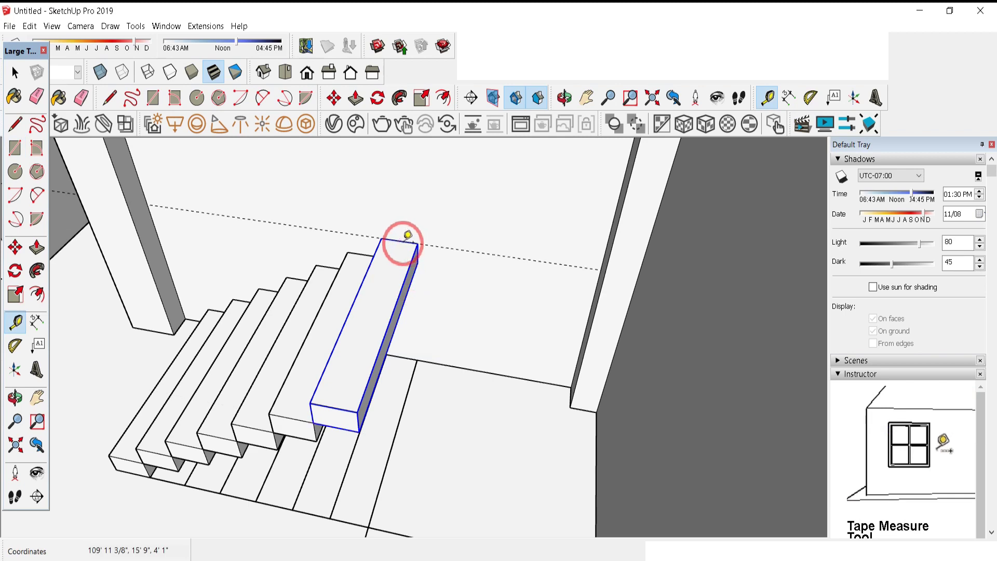
left_click(401, 241)
left_click(334, 407)
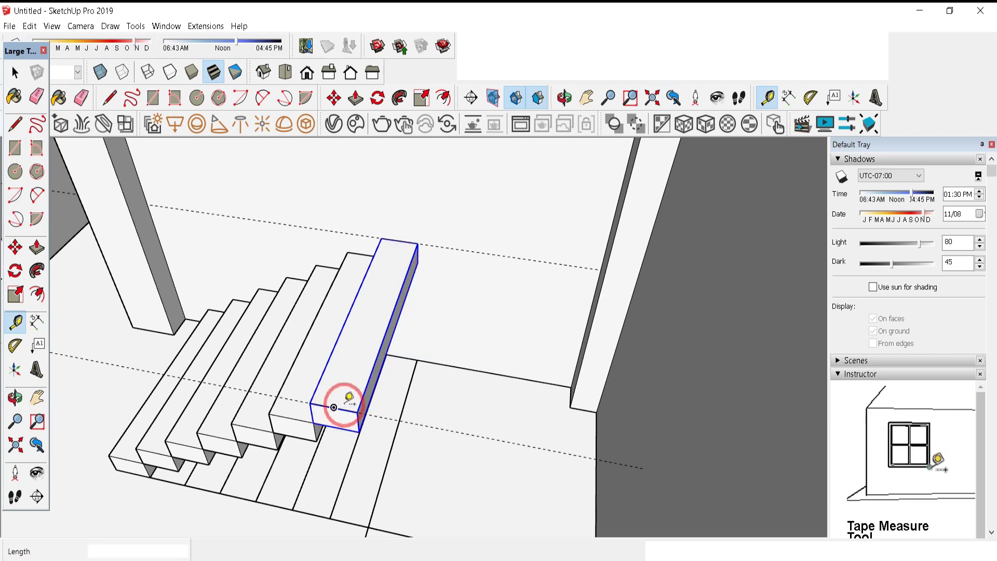
Draw a 5'6" by 5'6" landing rectangle between the guides, starting at the uppermost step's back corner
key("r")
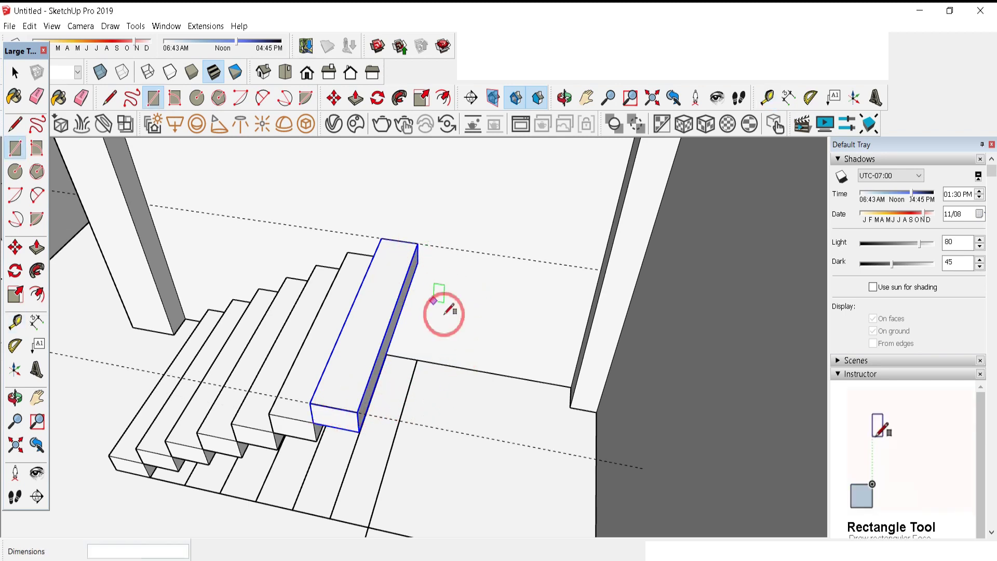
middle_click_drag(461, 296, 487, 402)
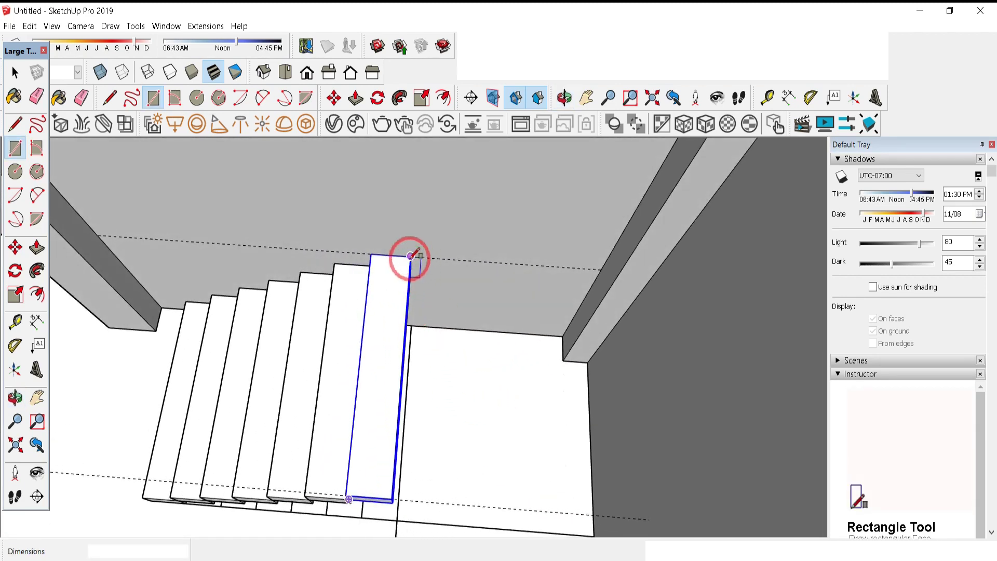
left_click_drag(410, 255, 647, 517)
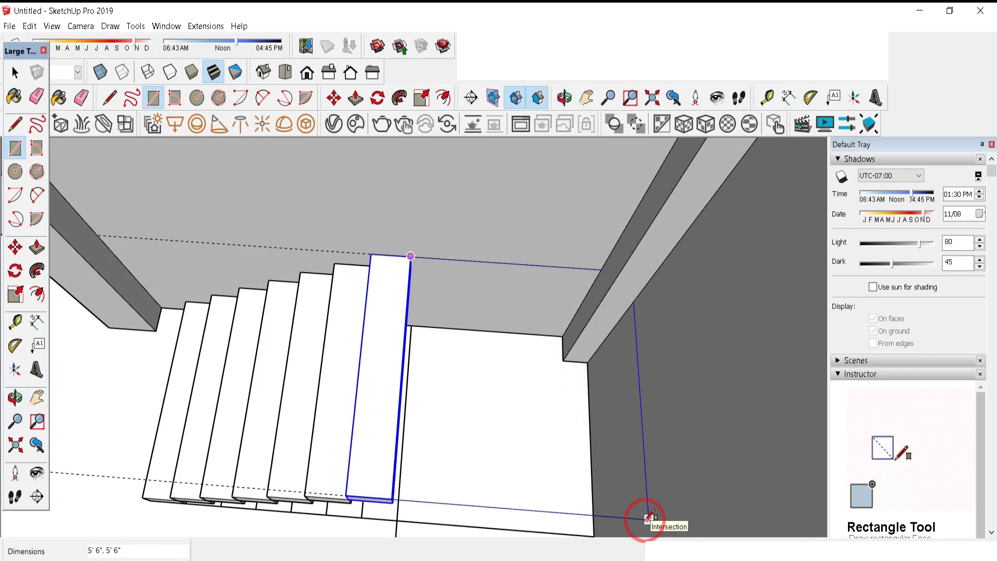
left_click(648, 518)
Make the landing rectangle a group
right_click(496, 316)
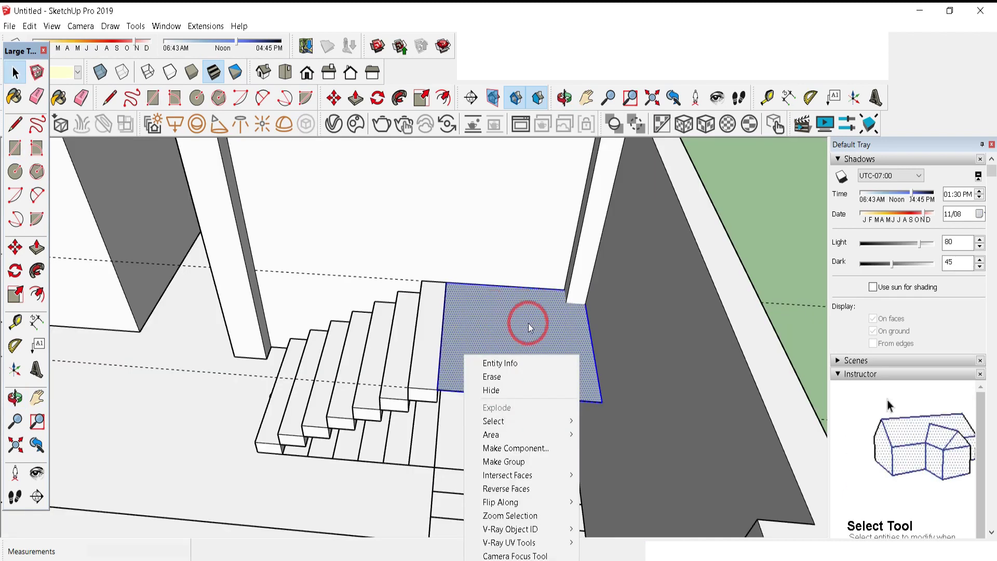
left_click(527, 463)
Open the landing group and extrude its face upward by the 7" riser height noted in the AutoCAD drawing
double_click(535, 367)
scroll(535, 367, "up", 3)
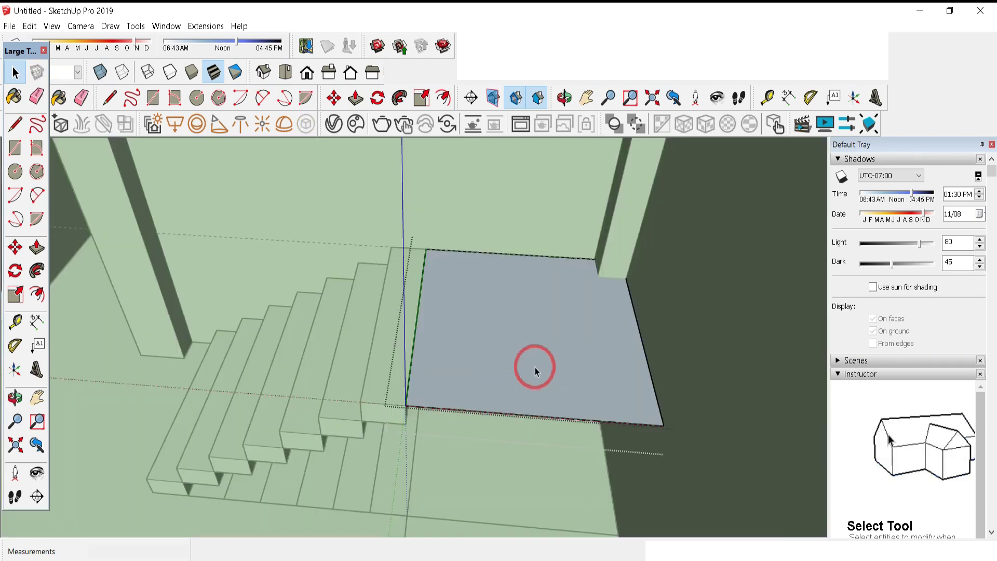
left_click(508, 372)
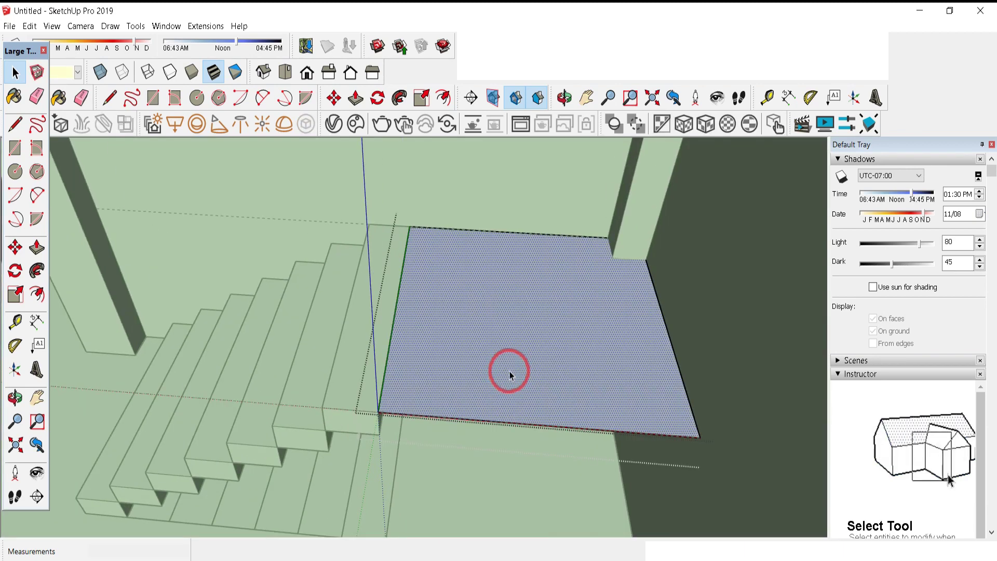
key("m")
key("p")
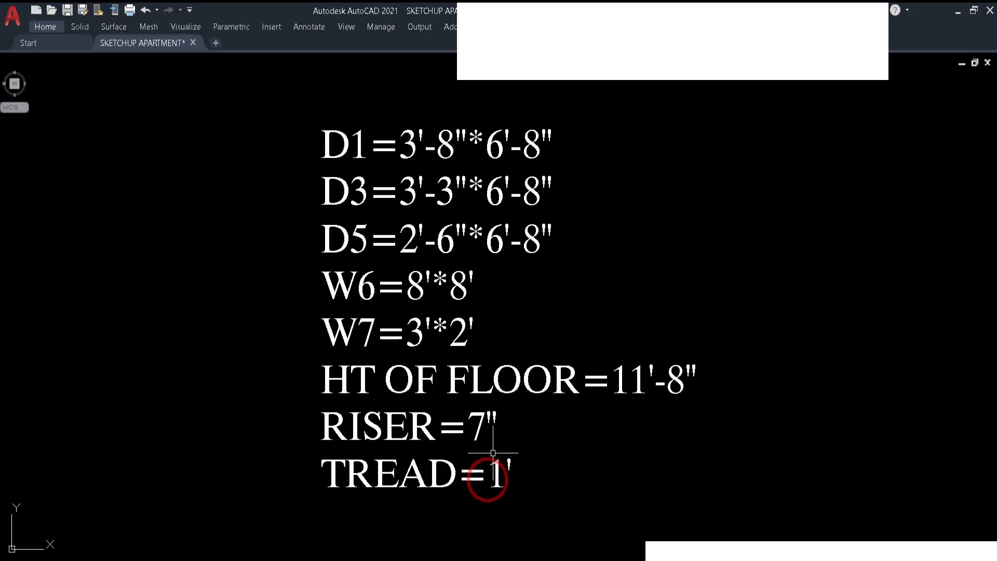
left_click(507, 558)
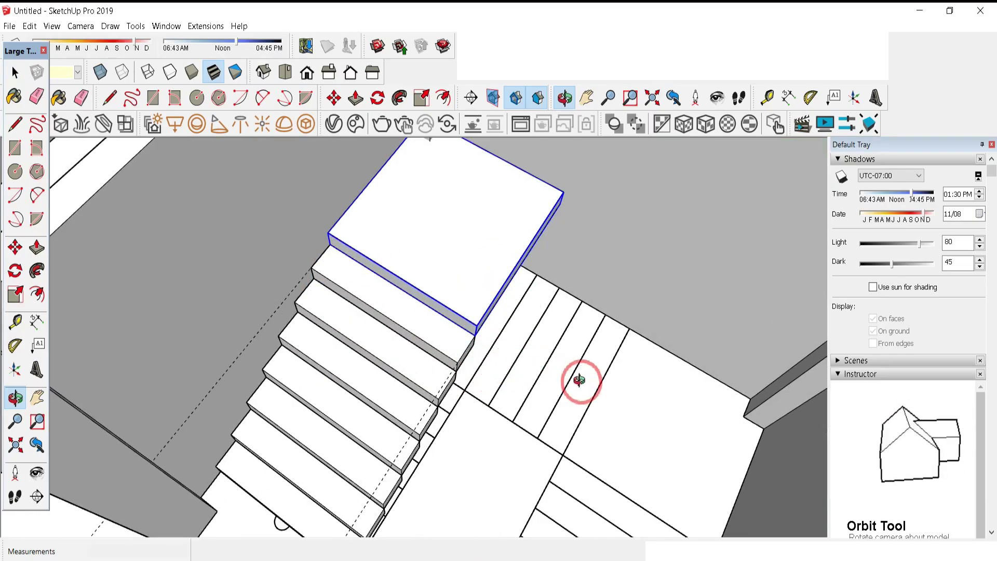
Copy the lowest step of the first flight onto the landing, aligning it with the landing's far front corner
left_click_drag(578, 383, 539, 338)
middle_click_drag(542, 287, 480, 263)
left_click(15, 72)
left_click(317, 455)
key("m")
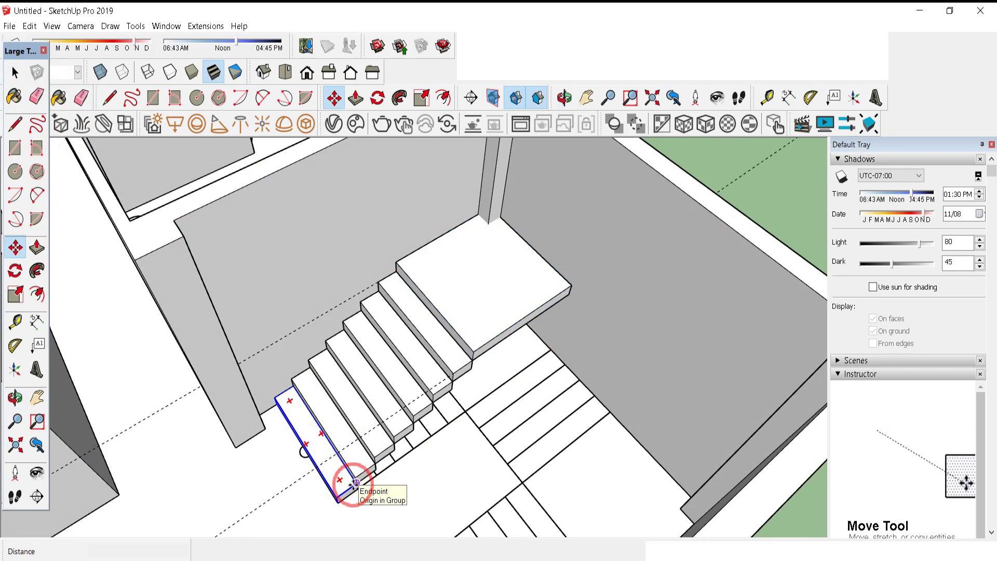
left_click(355, 484)
left_click(571, 286)
Rotate the copied step a quarter turn so it runs perpendicular to the steps of the first flight
key("space")
left_click(507, 241)
left_click(514, 243)
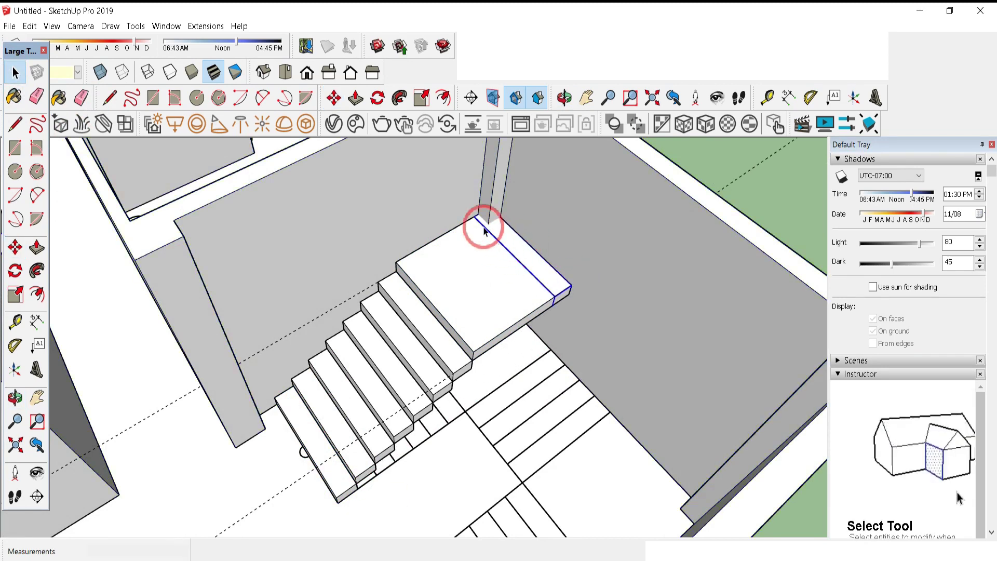
left_click(371, 101)
left_click(506, 237)
left_click(546, 274)
left_click(546, 276)
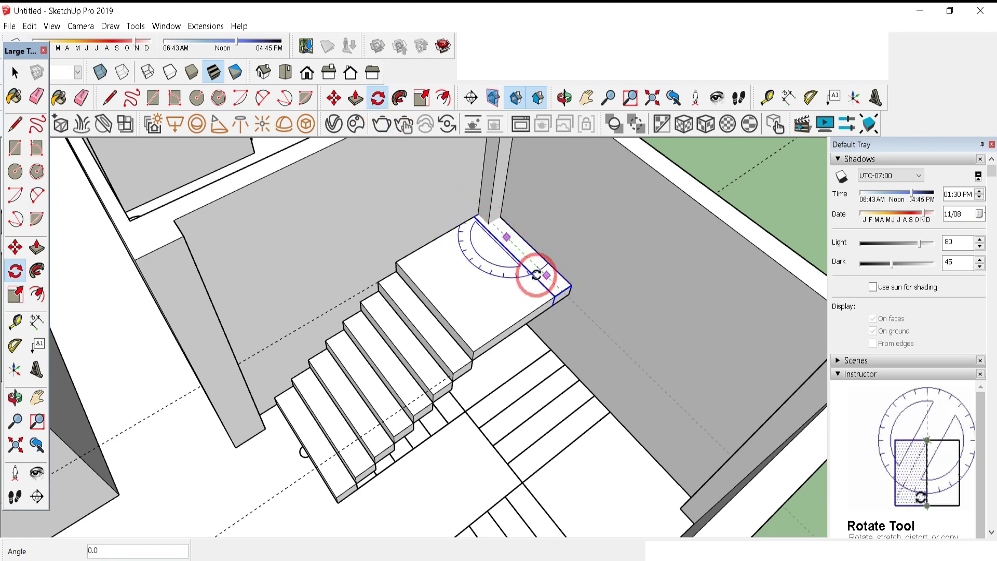
left_click(445, 271)
Move the rotated step to the landing's side edge with its base at the landing's top, starting the second flight
key("m")
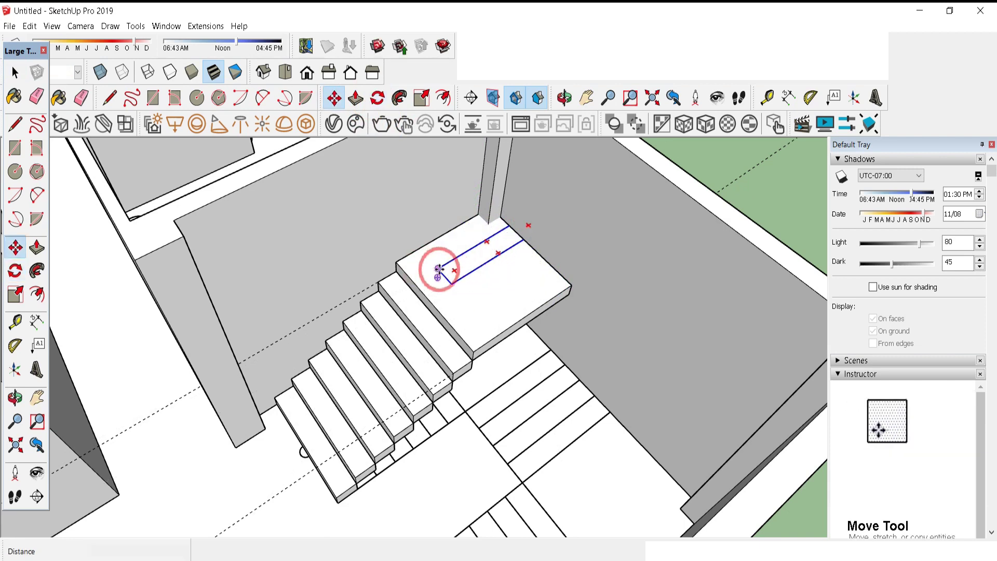
left_click(438, 269)
middle_click_drag(529, 343, 503, 380)
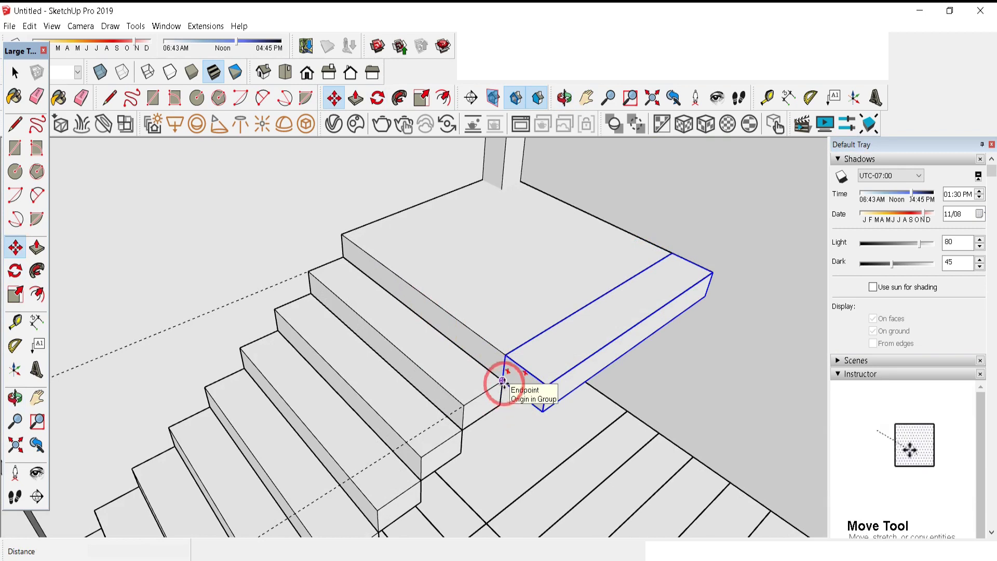
scroll(436, 363, "down", 2)
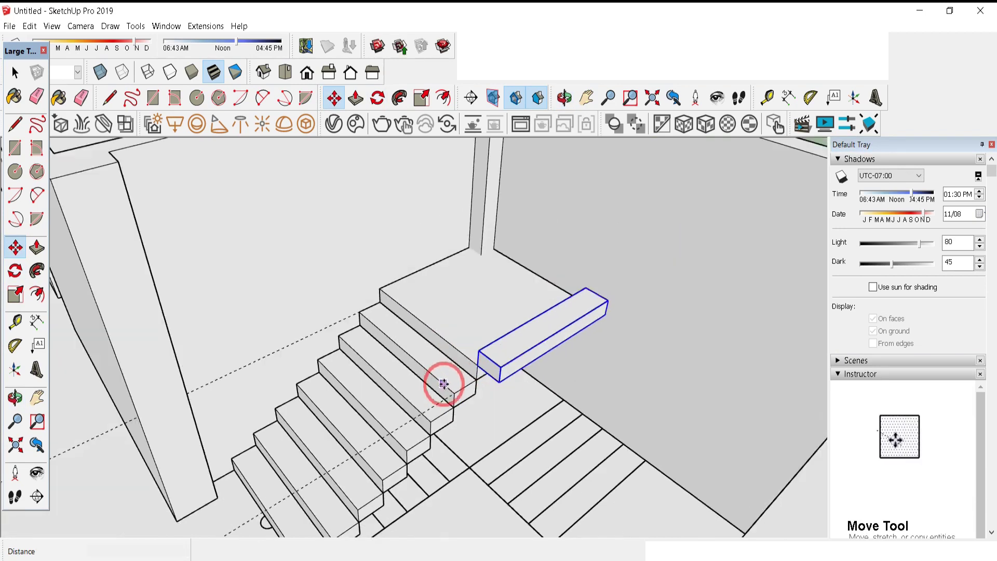
middle_click_drag(441, 382, 470, 345)
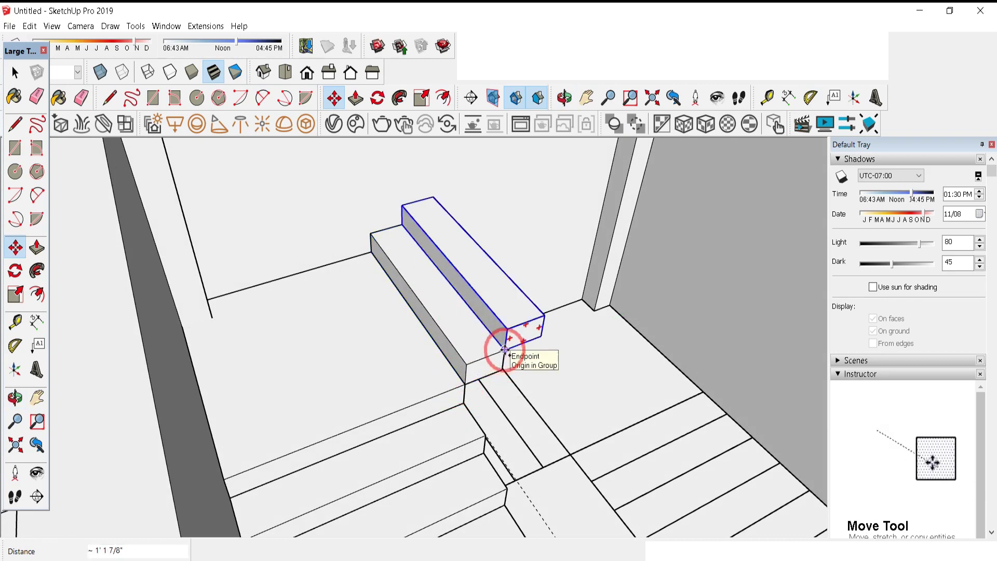
Copy the step diagonally upward from bottom corner to top corner until the second flight has four steps
left_click(504, 350)
left_click(544, 314)
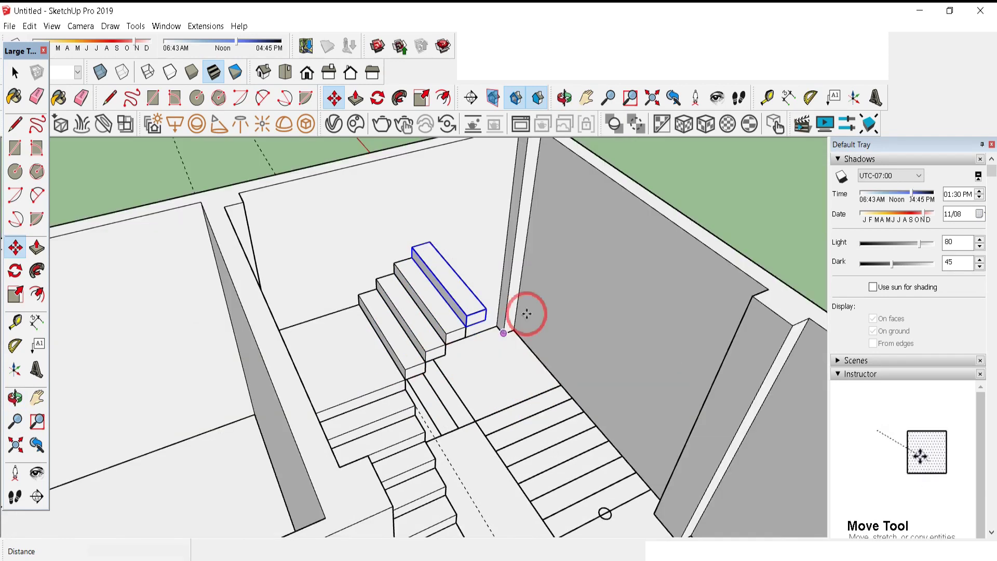
middle_click_drag(518, 326, 126, 167)
Copy the landing slab to the upper end of the second flight, snapping its corner to the last step
left_click(16, 73)
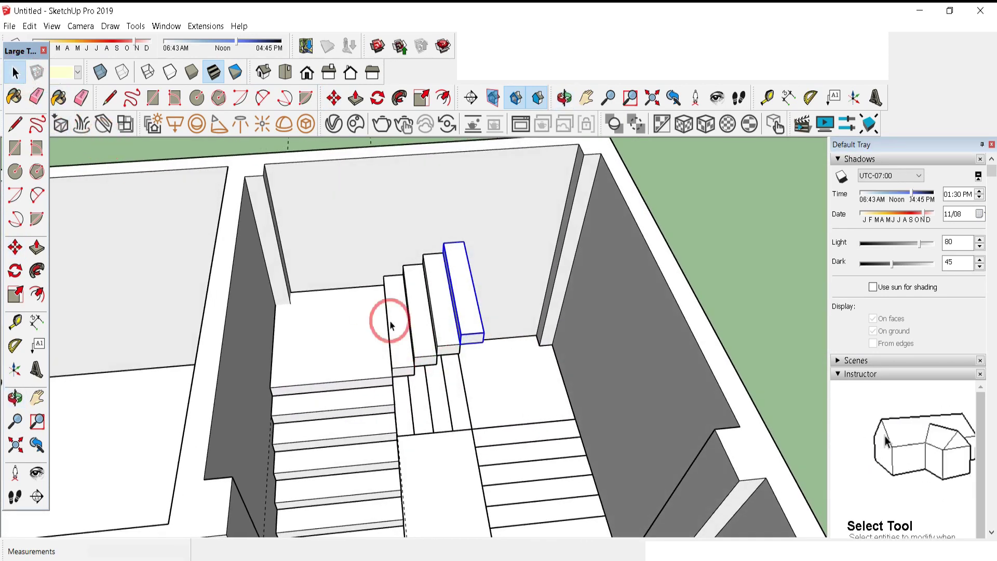
left_click(316, 329)
key("m")
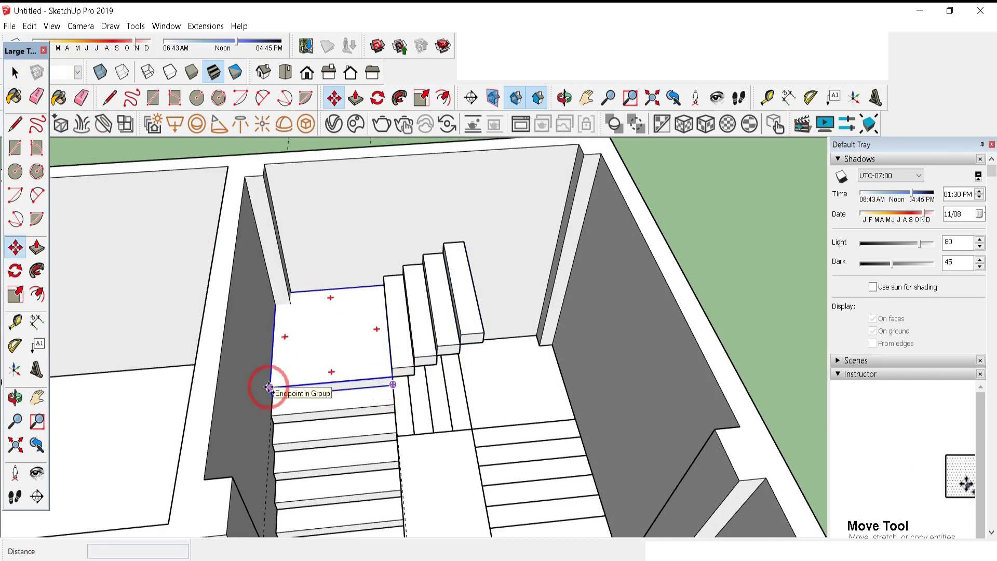
left_click_drag(269, 387, 480, 337)
scroll(485, 334, "up", 3)
scroll(444, 342, "down", 2)
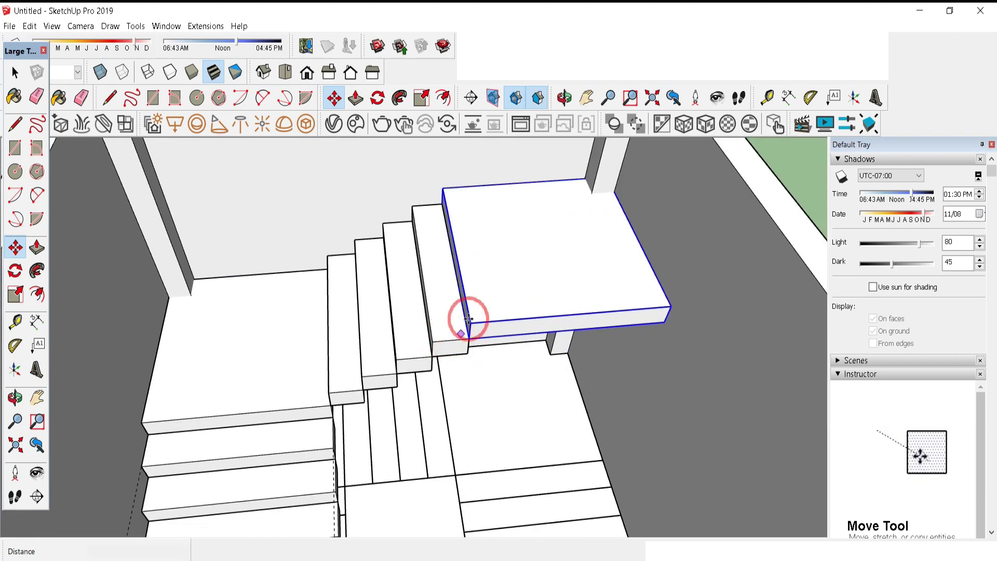
scroll(498, 312, "down", 1)
middle_click_drag(519, 316, 507, 458)
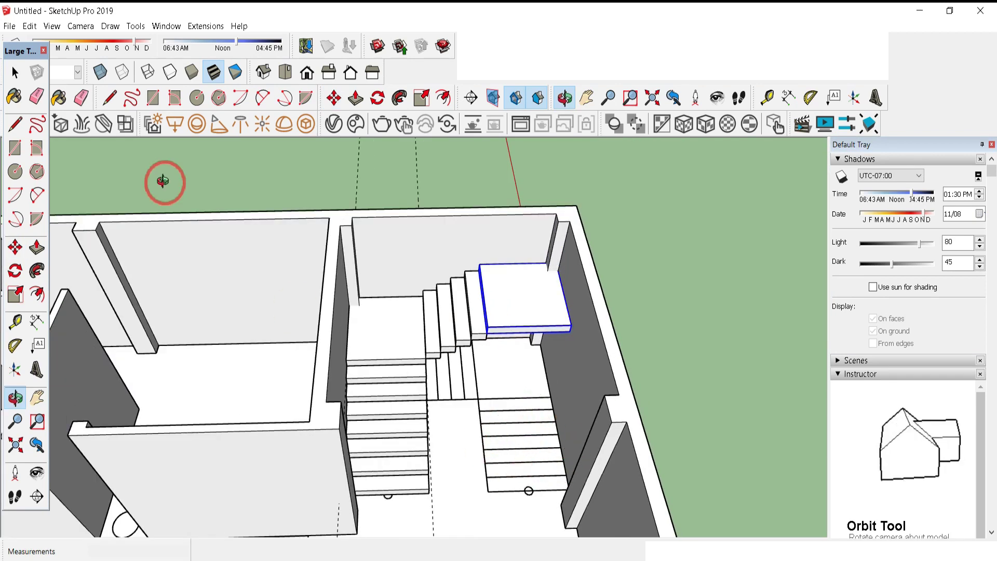
Copy the uppermost step of the first flight to the front corner of the second landing
left_click(26, 74)
scroll(410, 369, "up", 2)
left_click(407, 376)
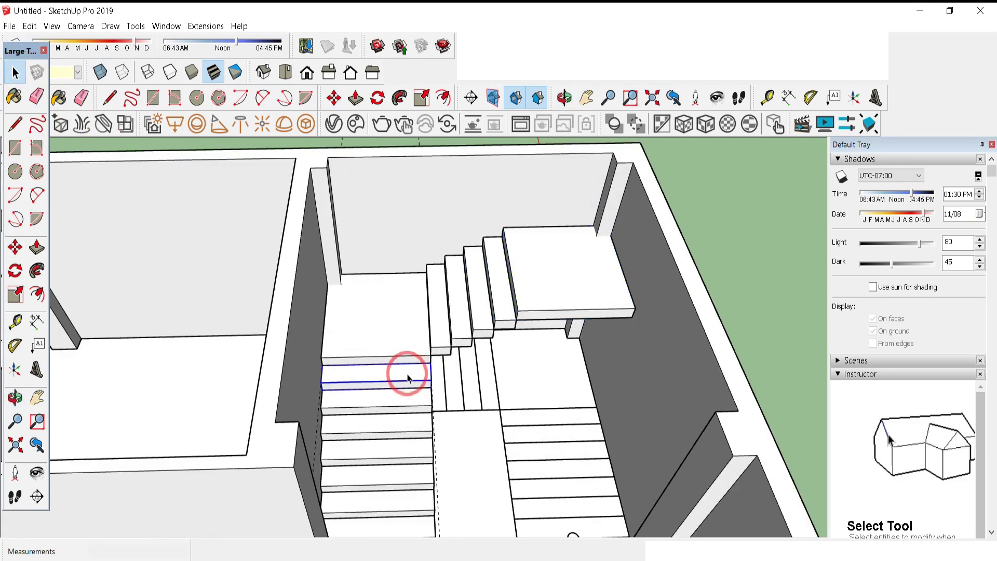
key("m")
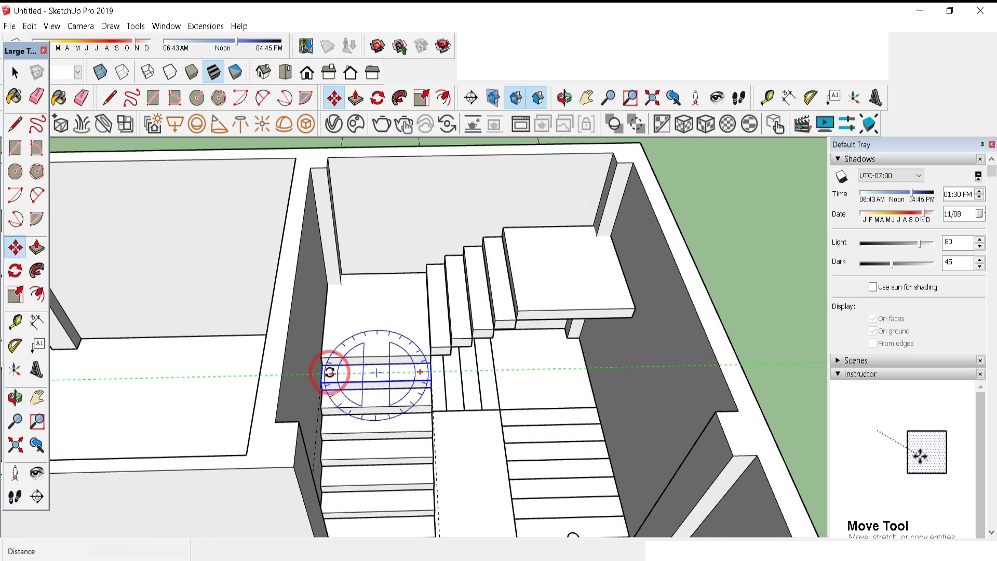
left_click(322, 364)
key("ctrl")
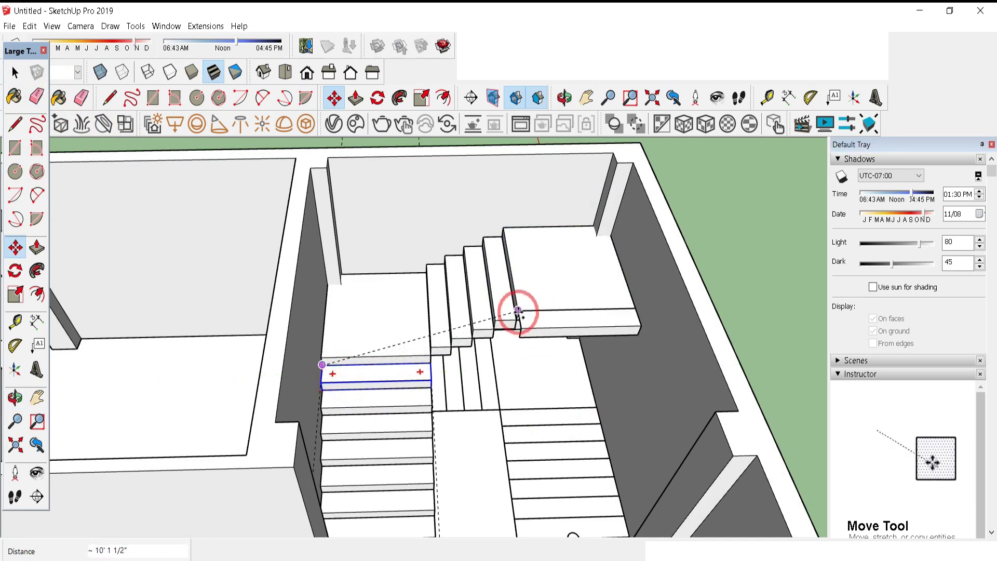
left_click(518, 311)
Open the copied step's group and close its open end face with the Line tool
middle_click_drag(550, 345, 524, 333)
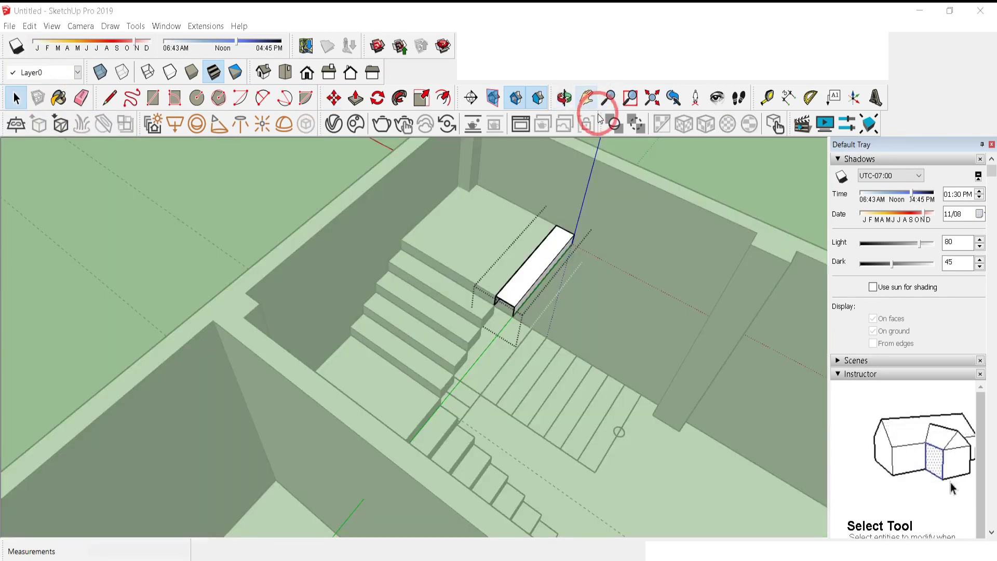
scroll(569, 220, "up", 2)
scroll(484, 337, "up", 1)
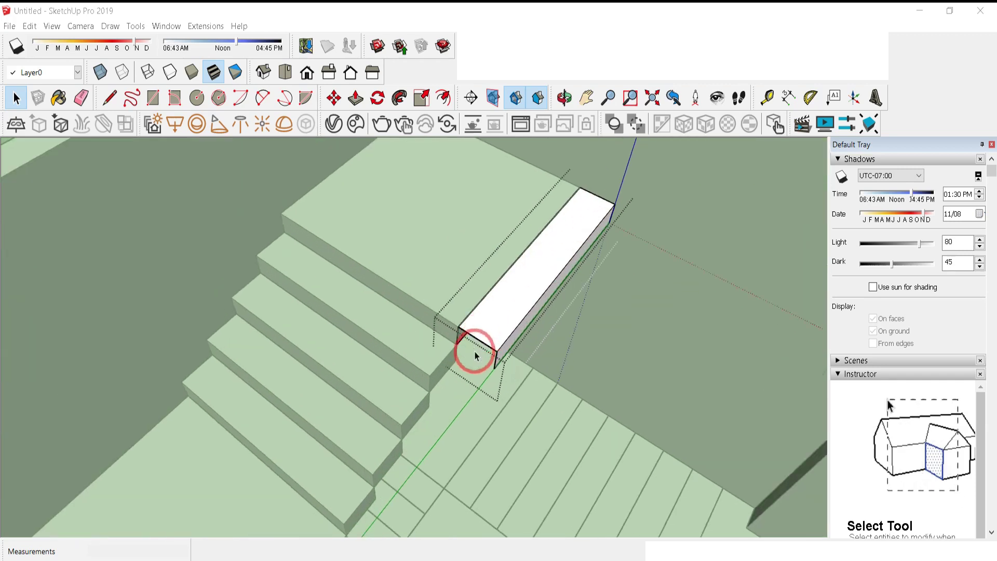
left_click(478, 330)
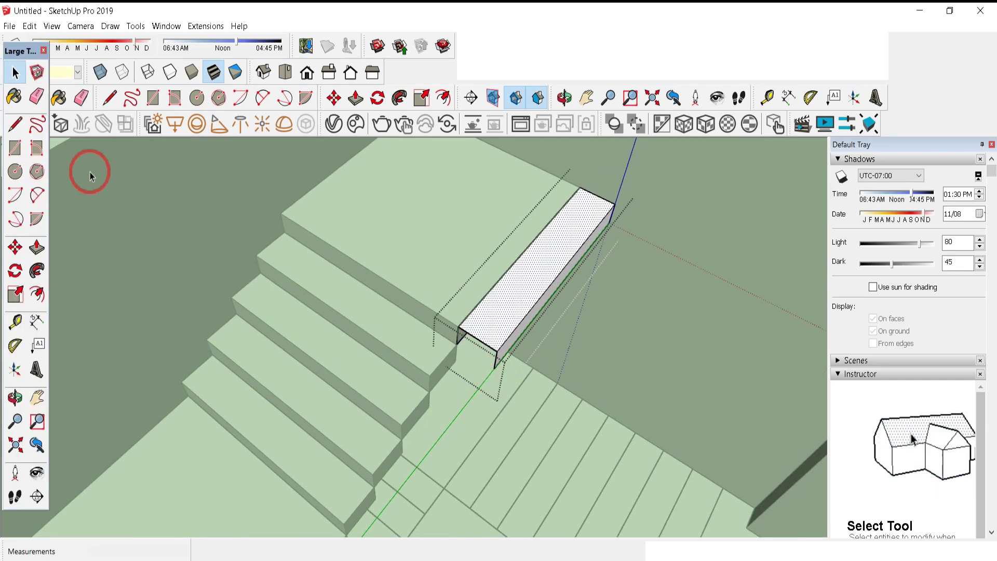
left_click(15, 125)
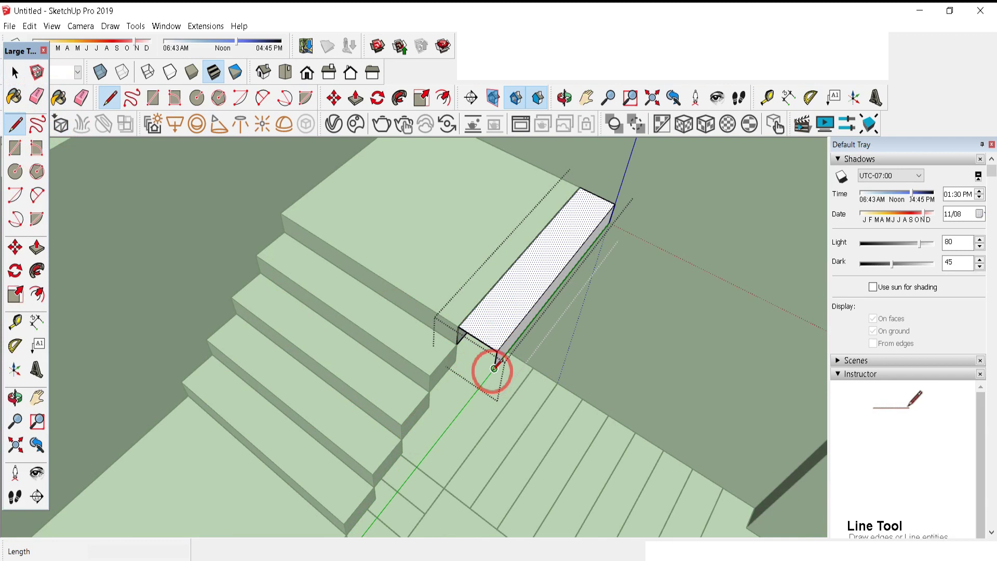
left_click(493, 368)
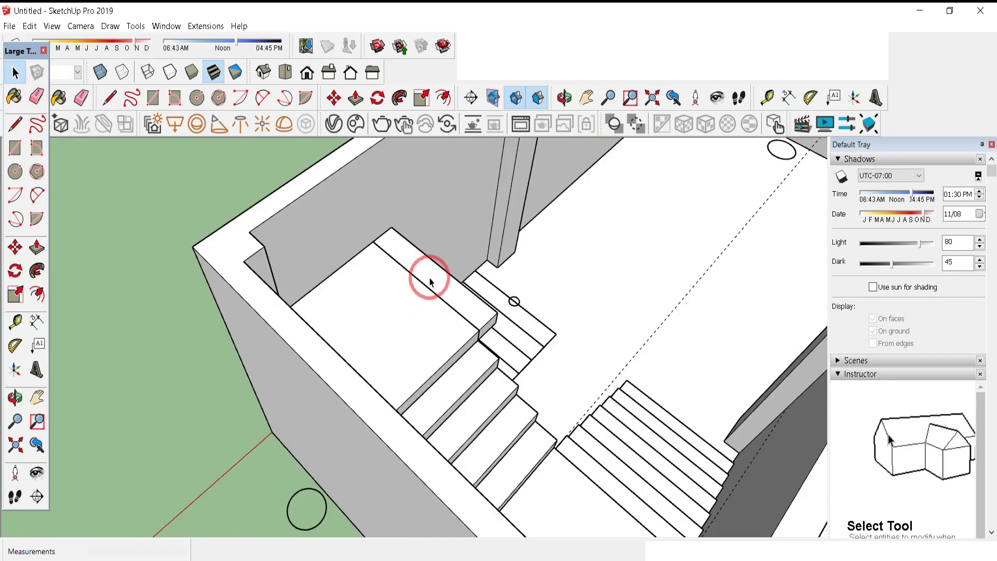
Move the copied step up 7" so its base sits at the top of the second landing
left_click(497, 326)
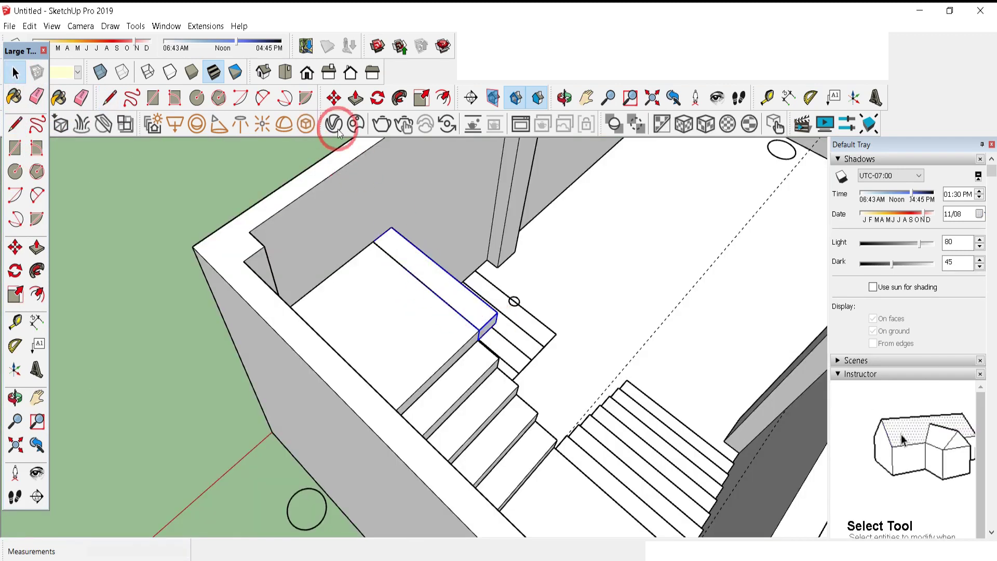
left_click(334, 97)
scroll(372, 412, "up", 5)
left_click(372, 410)
left_click(362, 388)
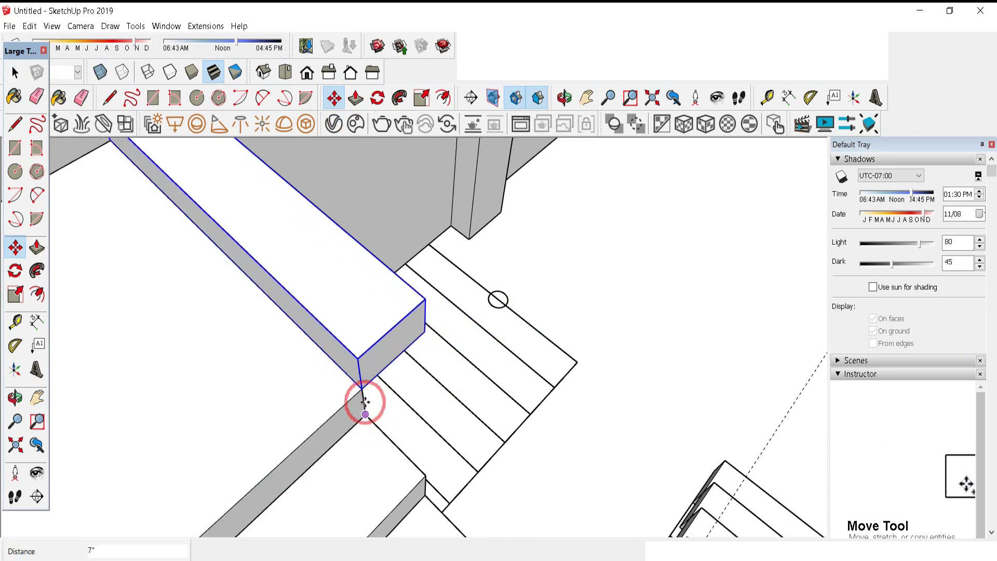
scroll(361, 389, "down", 3)
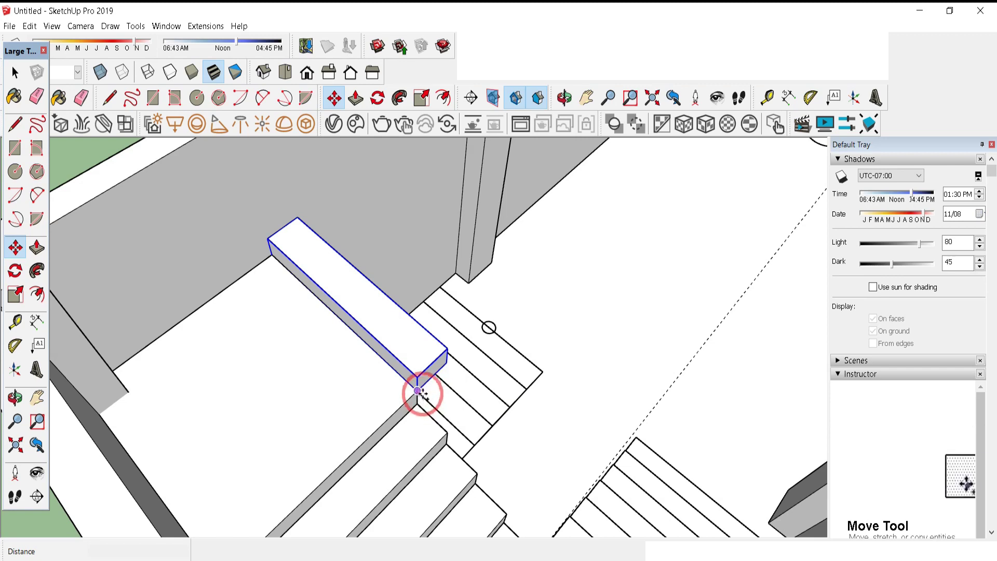
Copy the step diagonally upward from bottom corner to top corner to build the third flight
left_click(420, 394)
key("ctrl")
left_click(447, 347)
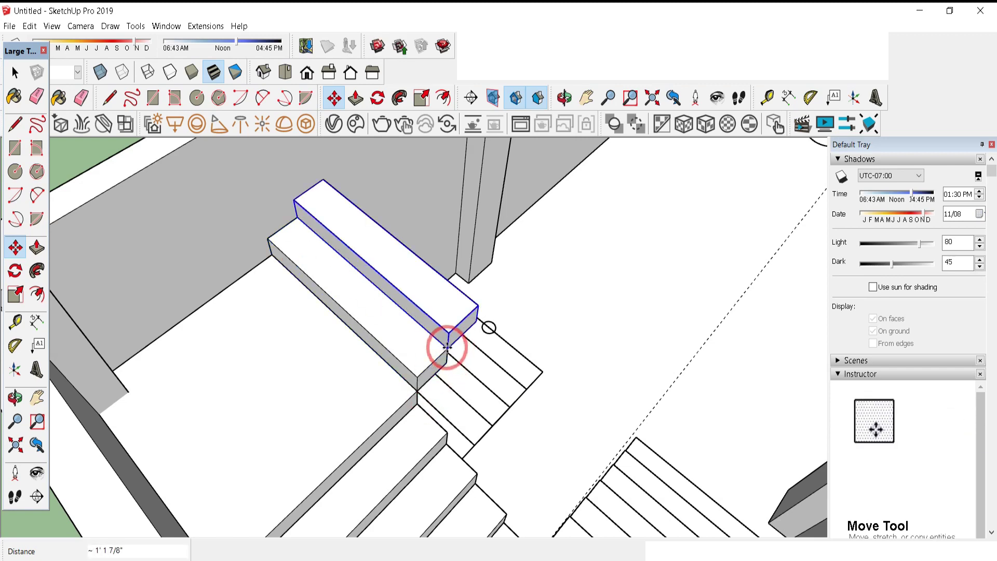
scroll(446, 345, "down", 5)
middle_click_drag(482, 293, 540, 304)
scroll(540, 304, "down", 3)
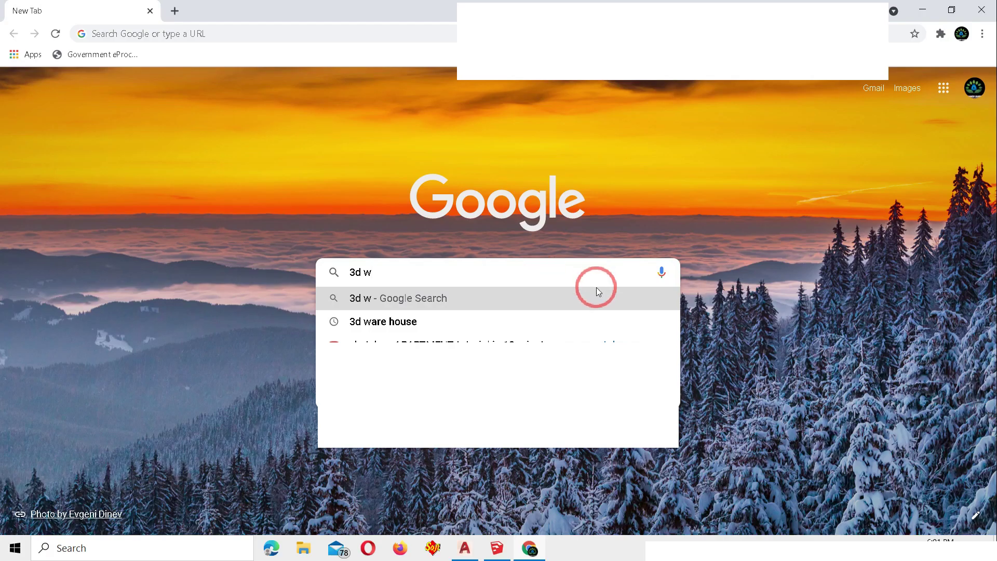
Find the 3D Warehouse website through a Google search for "3d ware house" and search it for "door"
left_click(402, 322)
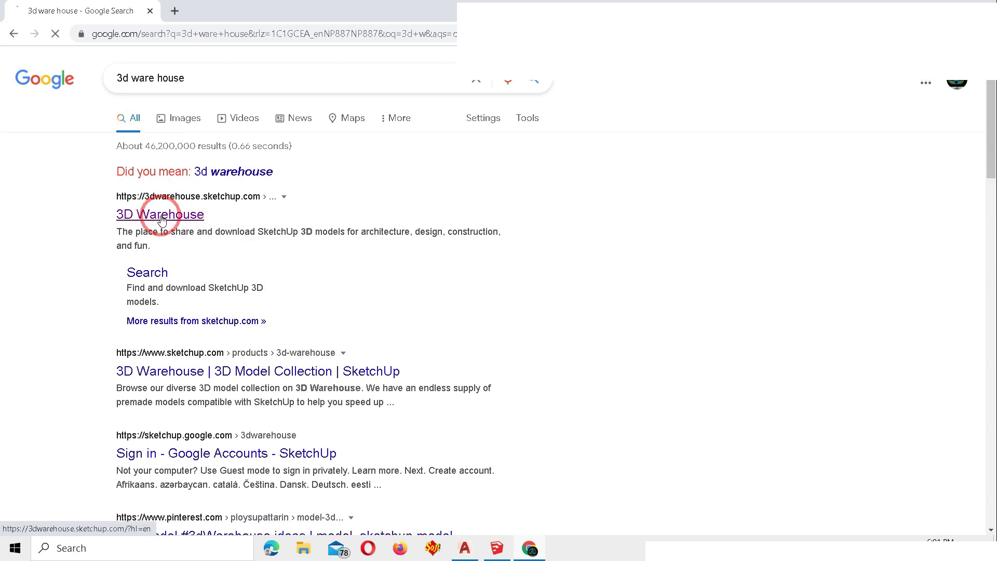
left_click(161, 219)
left_click(255, 68)
type("dd")
key("BackSpace")
key("BackSpace")
type("door")
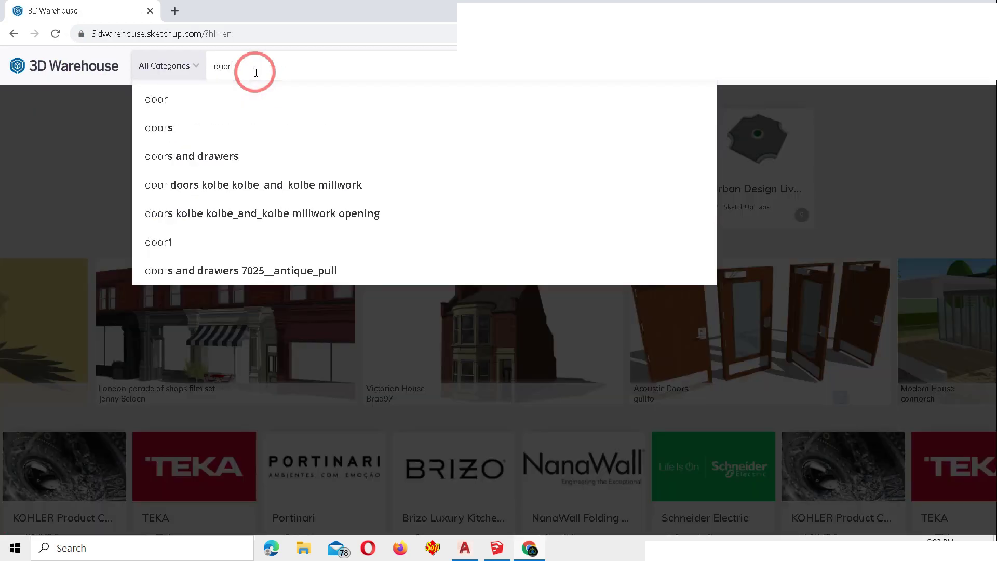
key("Return")
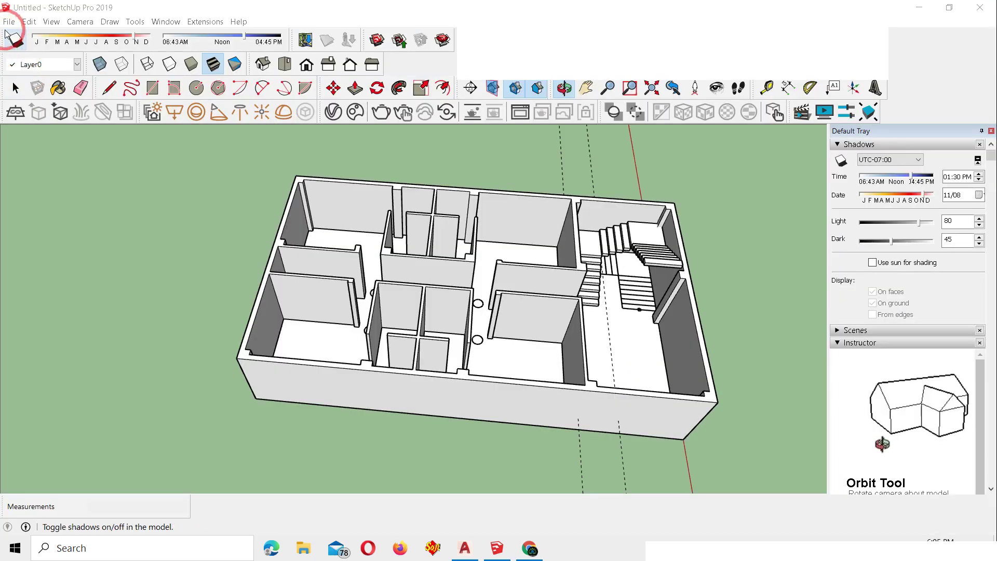
Import the door model from a SketchUp (*.skp) file and place it on the ground beside the building
left_click(9, 22)
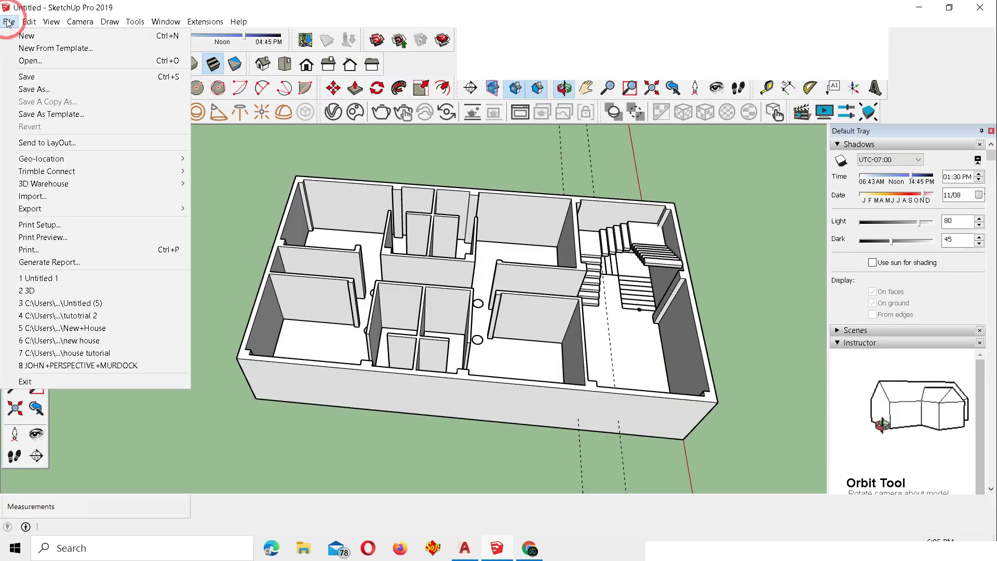
left_click(67, 197)
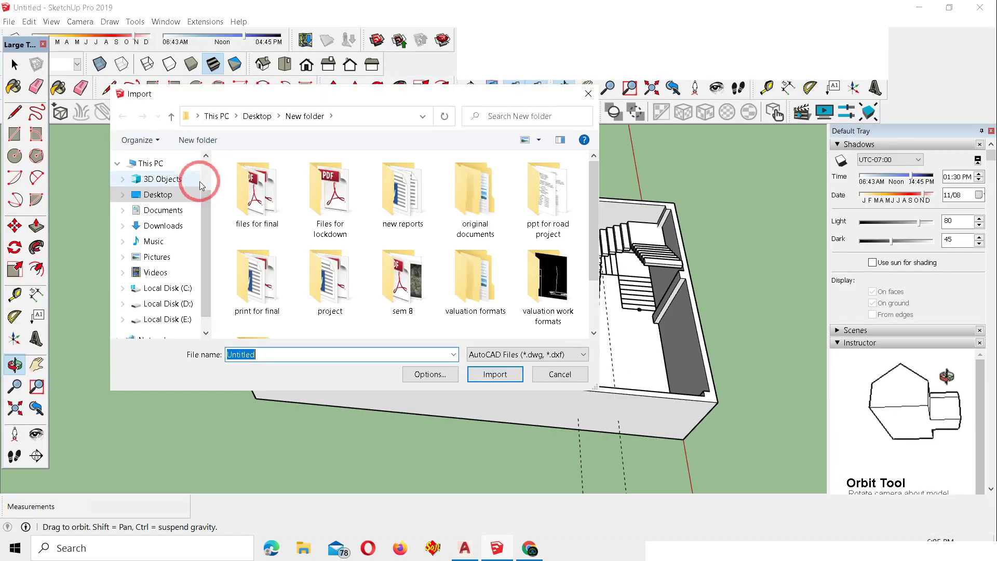
left_click(516, 355)
left_click(519, 367)
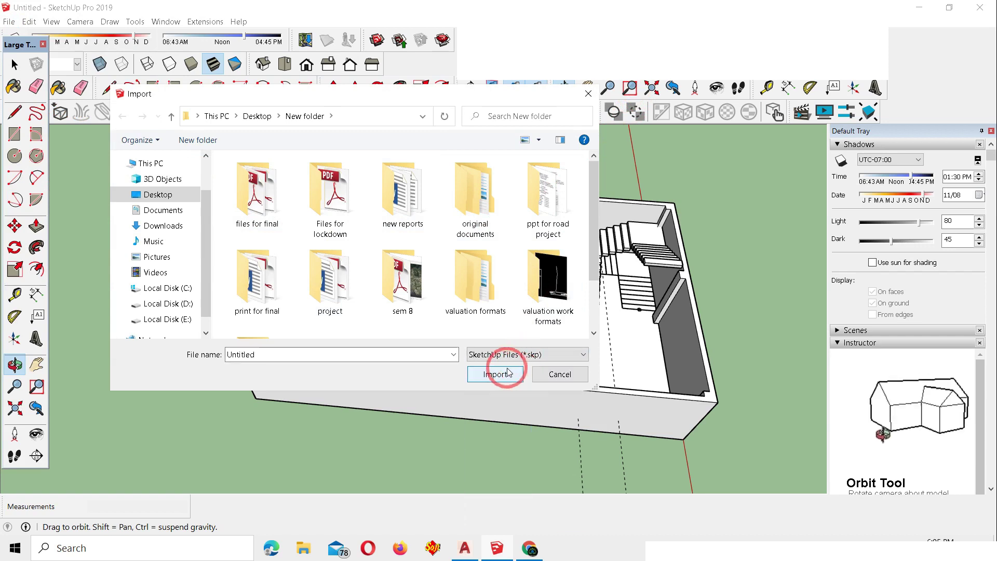
double_click(397, 256)
scroll(680, 281, "up", 2)
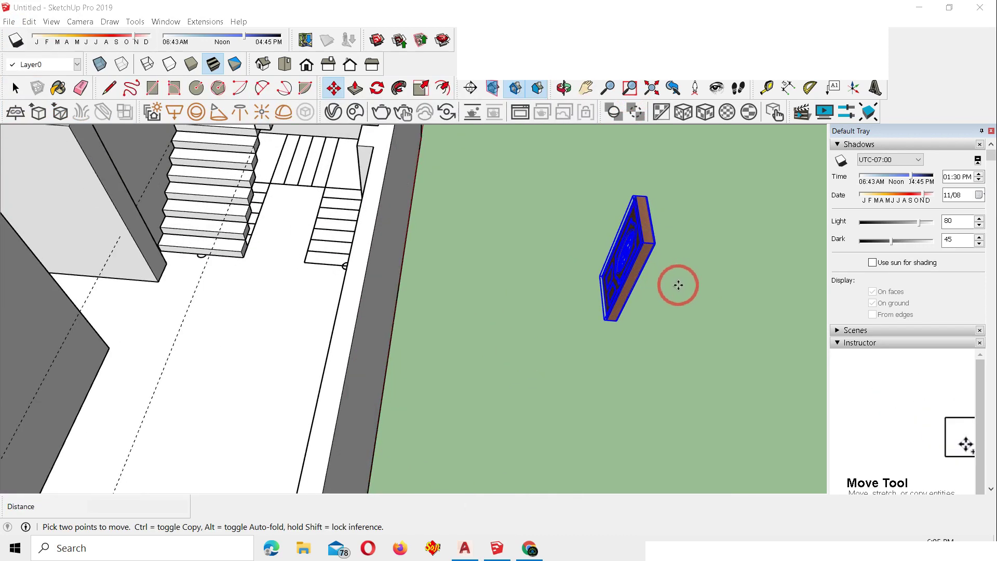
left_click(678, 284)
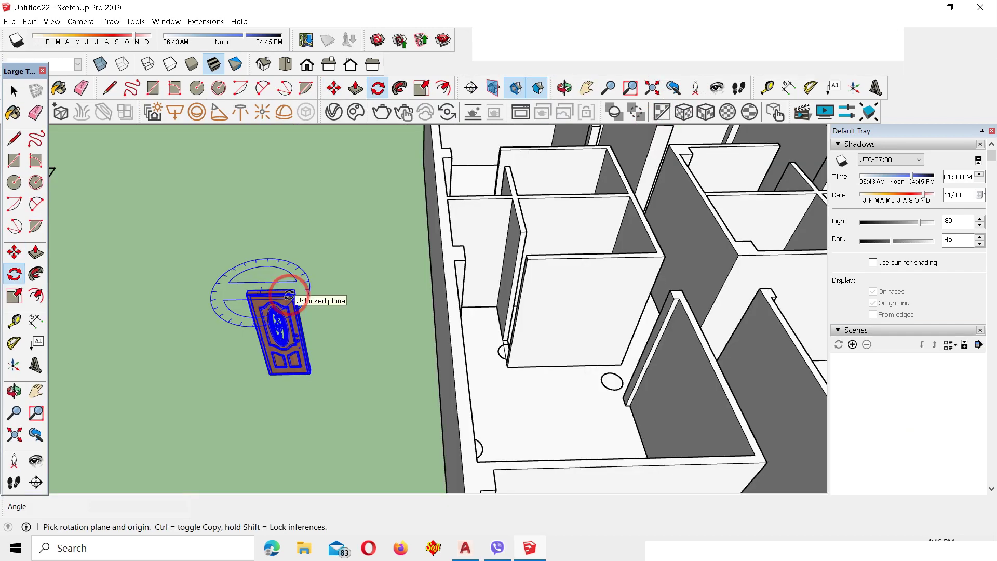
Copy the door with the Move tool to a spot about 8' behind the original
key("m")
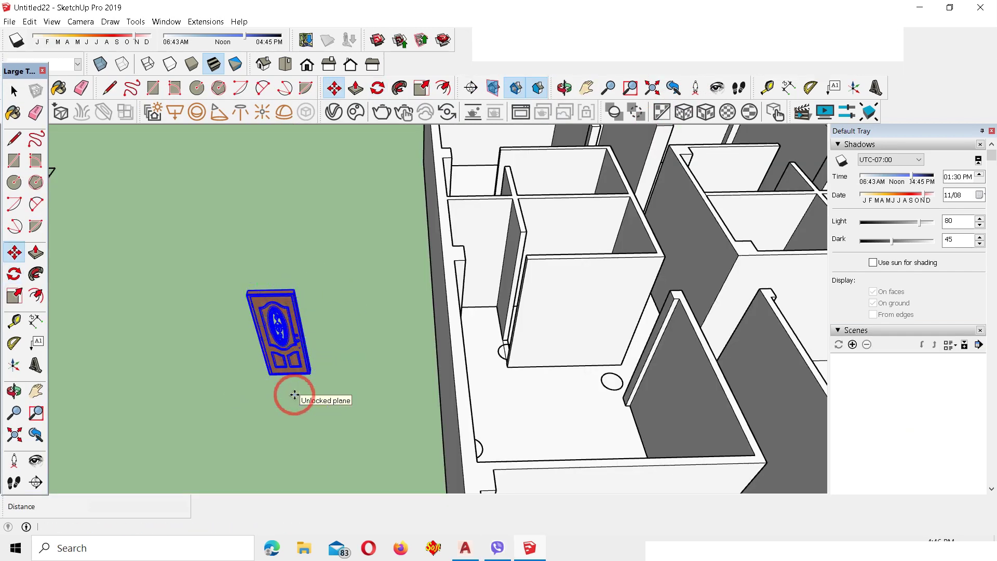
left_click(310, 371)
key("ctrl")
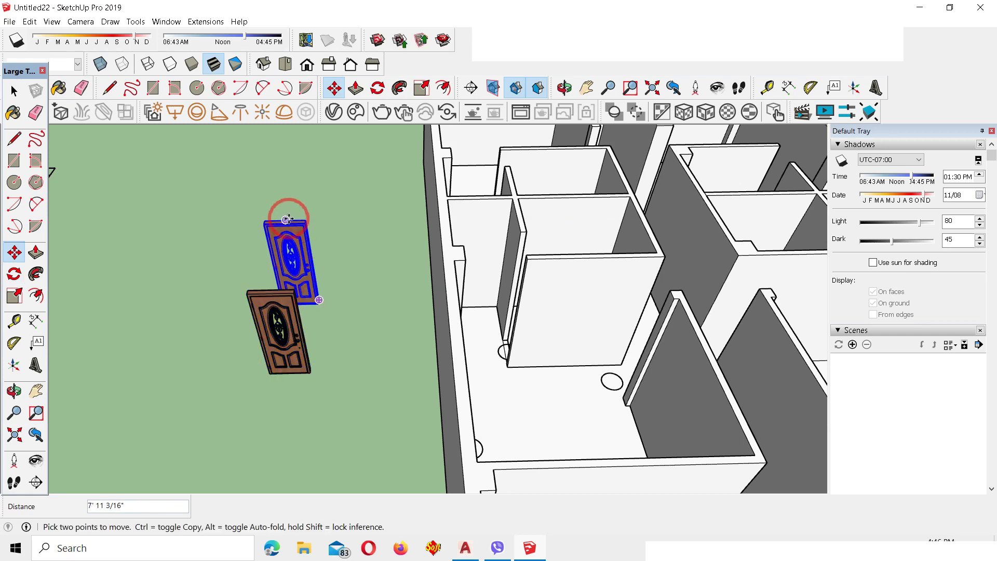
left_click(284, 222)
Rotate the copied door horizontally about its upper corner so it turns away from the original's orientation
key("q")
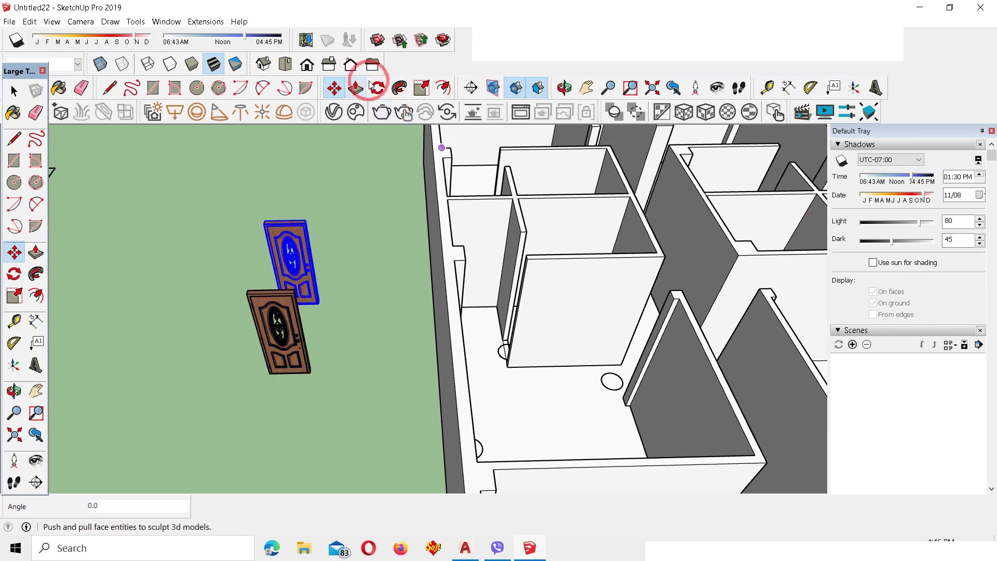
left_click(277, 223)
left_click(308, 220)
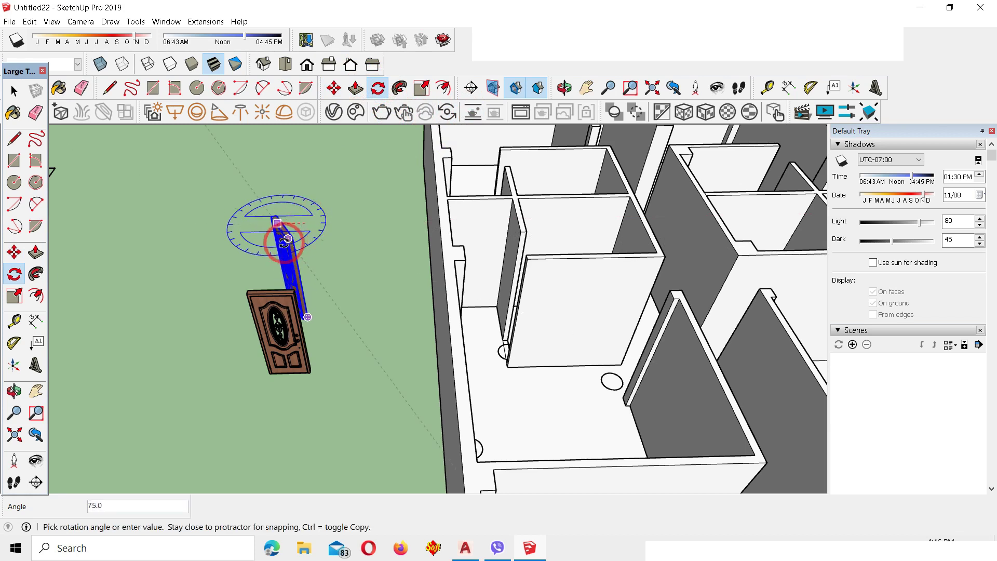
left_click(269, 265)
Place a guide line 9' above the base of the small room's partition wall to mark the door height
middle_click_drag(334, 178, 521, 253)
scroll(510, 244, "down", 4)
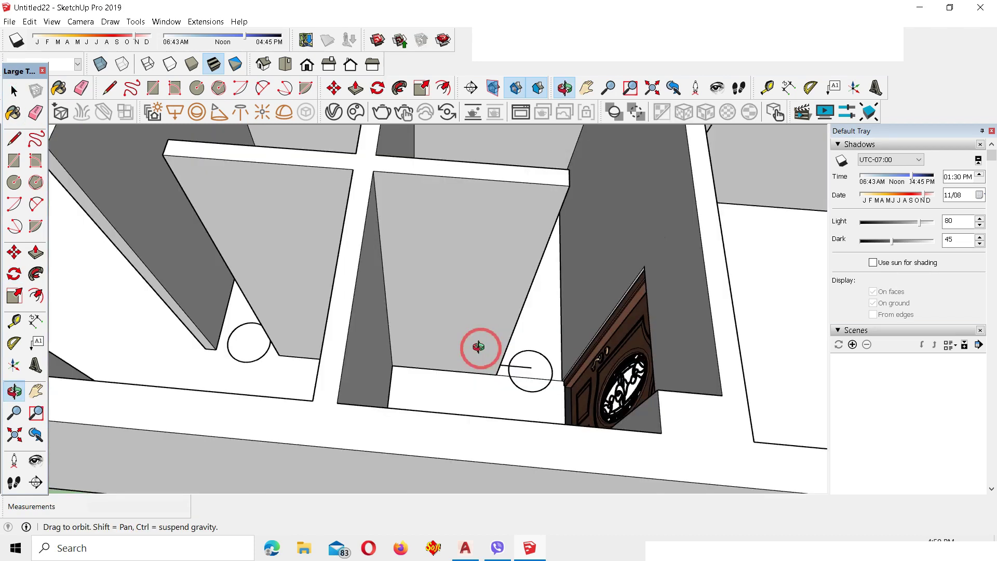
key("t")
left_click(449, 368)
type("9'")
key("Return")
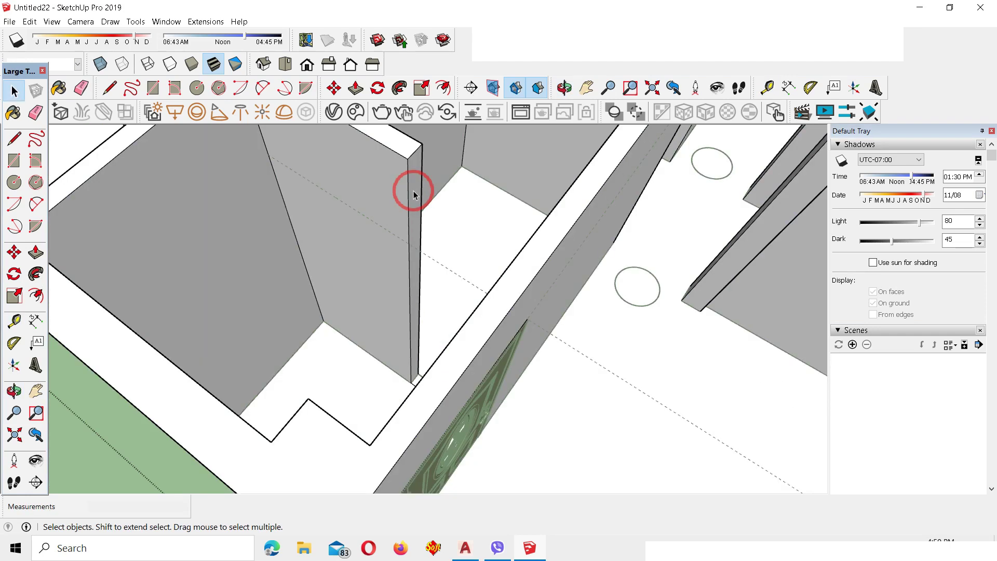
Split the partition wall's end face at the guide height and pull the upper part 2' 6" across the gap as a lintel
scroll(411, 188, "up", 2)
key("l")
left_click(412, 269)
left_click(427, 248)
key("p")
left_click(420, 211)
left_click(591, 304)
Copy the door standing outside into the small room's new opening, snapping its upper corner to the lintel's lower corner
scroll(691, 291, "down", 3)
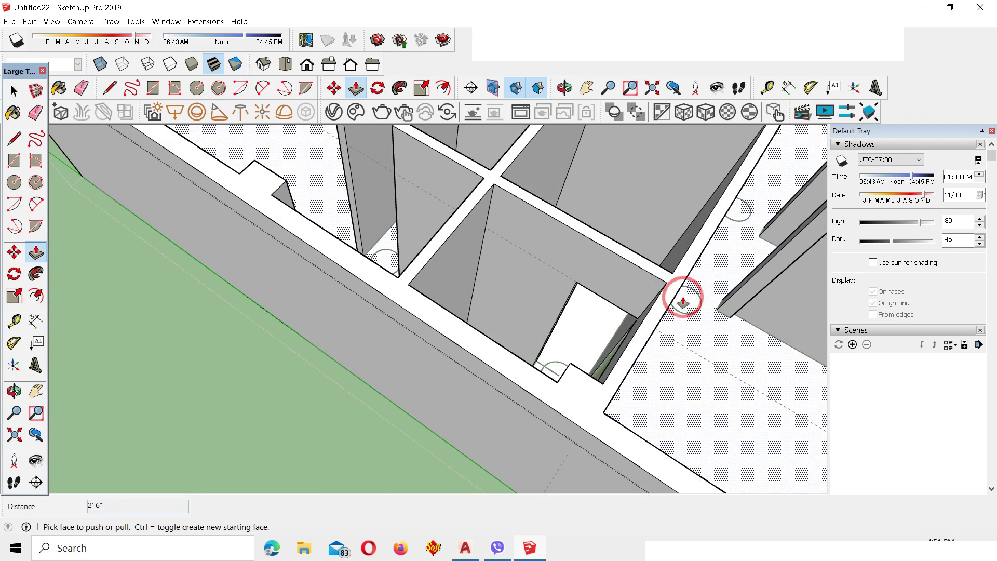
left_click(346, 427)
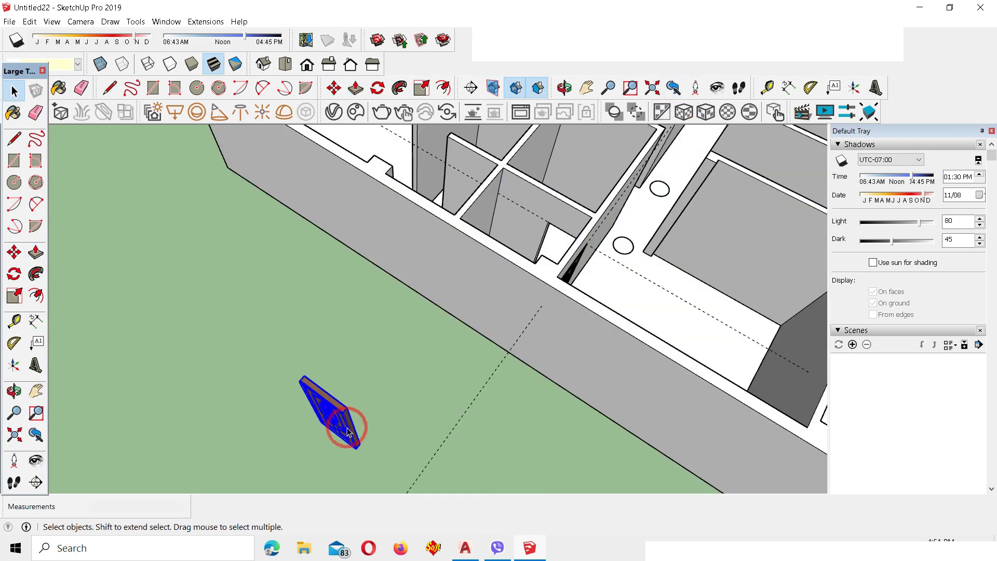
key("m")
key("ctrl")
left_click(301, 381)
scroll(549, 223, "up", 4)
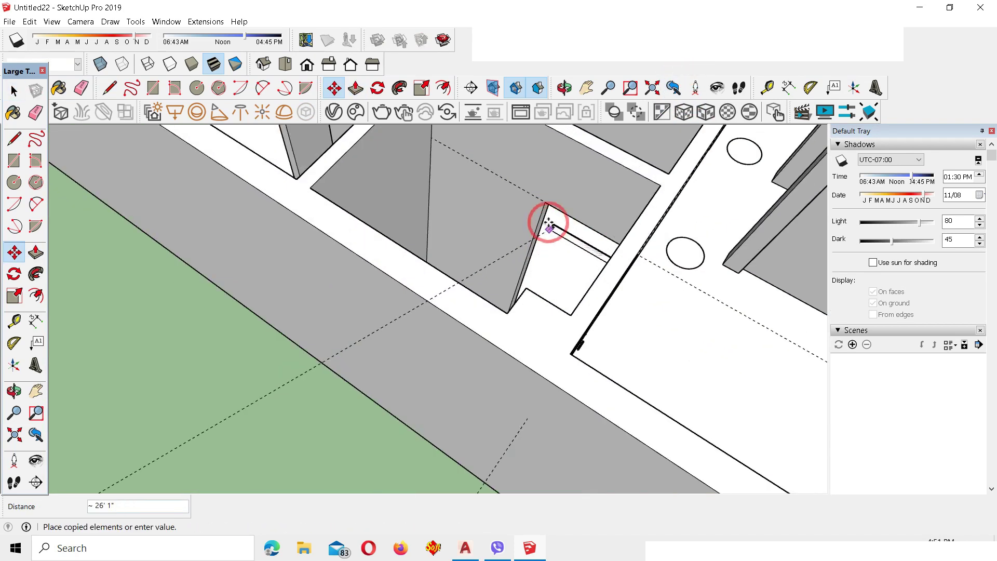
left_click(546, 206)
Scale the copied door along the red axis to fit the width of the small room's opening
middle_click_drag(546, 206, 544, 242)
scroll(554, 230, "up", 3)
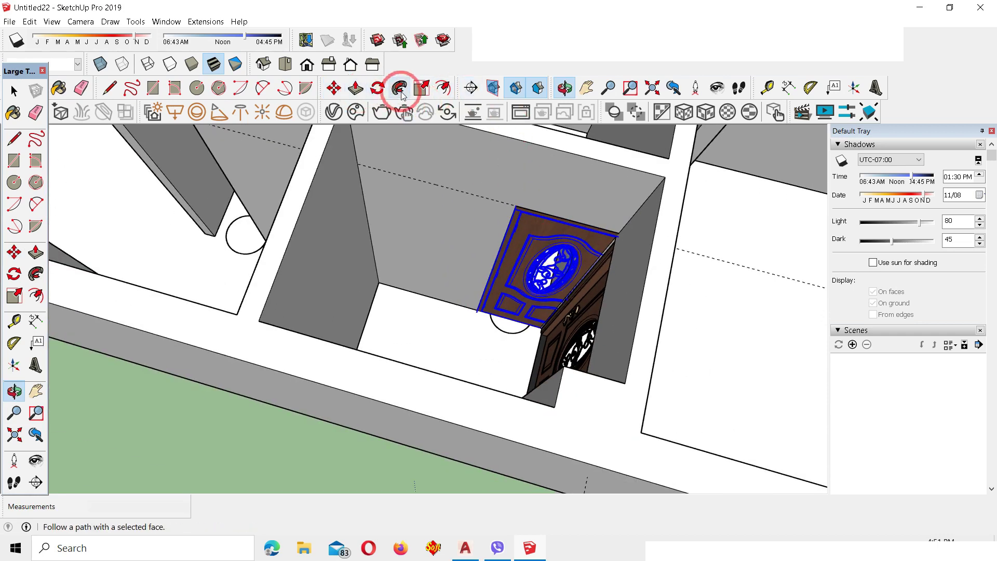
left_click(421, 90)
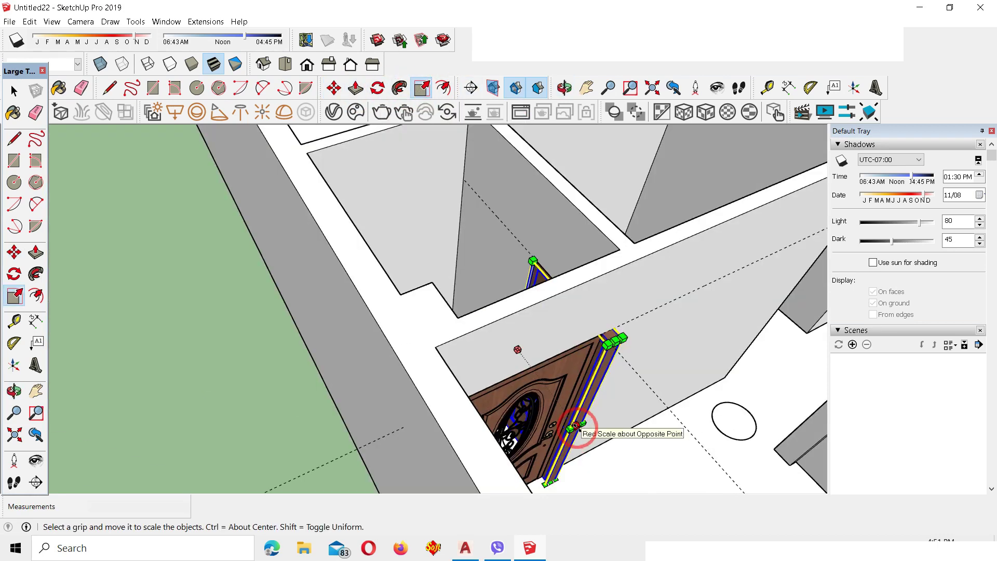
mouse_move(577, 413)
left_mouse_down()
mouse_move(568, 407)
mouse_move(584, 409)
left_mouse_up()
middle_click_drag(477, 310, 534, 302)
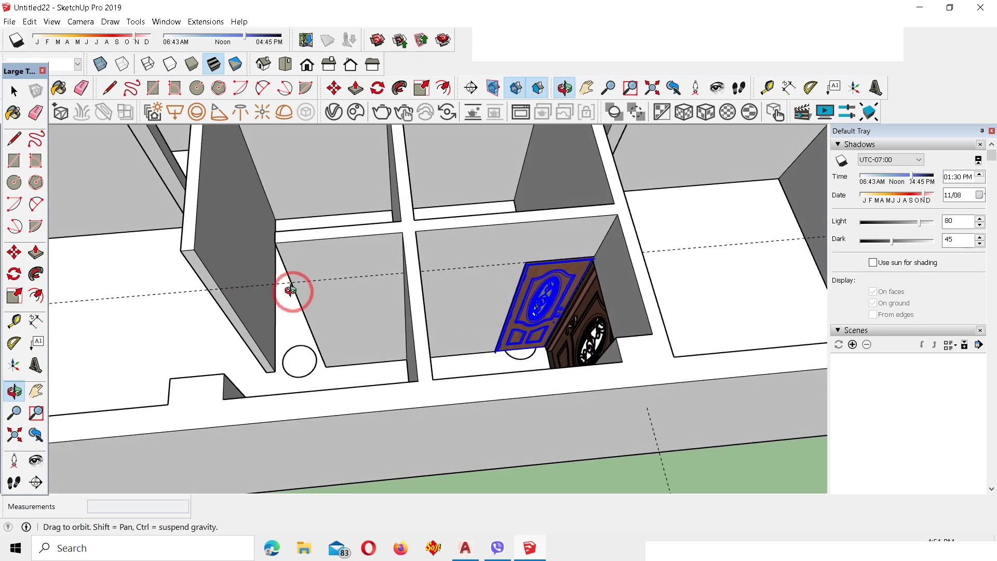
scroll(550, 288, "down", 3)
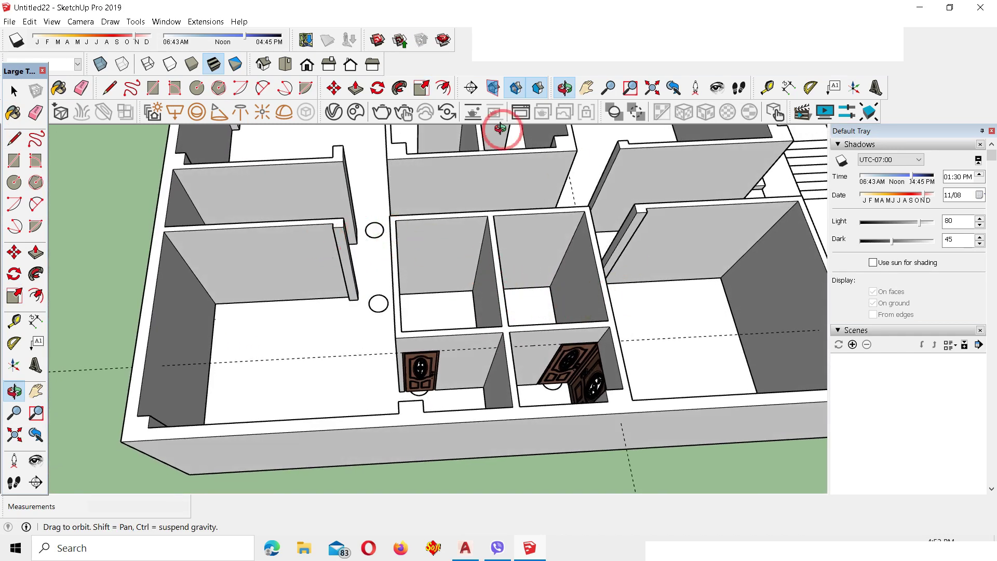
middle_click_drag(500, 128, 356, 247)
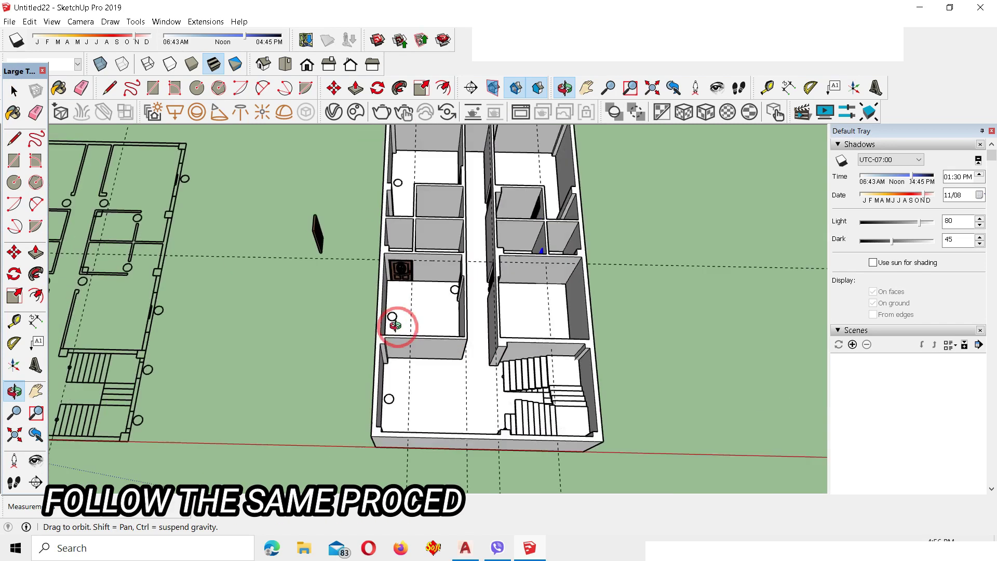
middle_click_drag(396, 323, 325, 310)
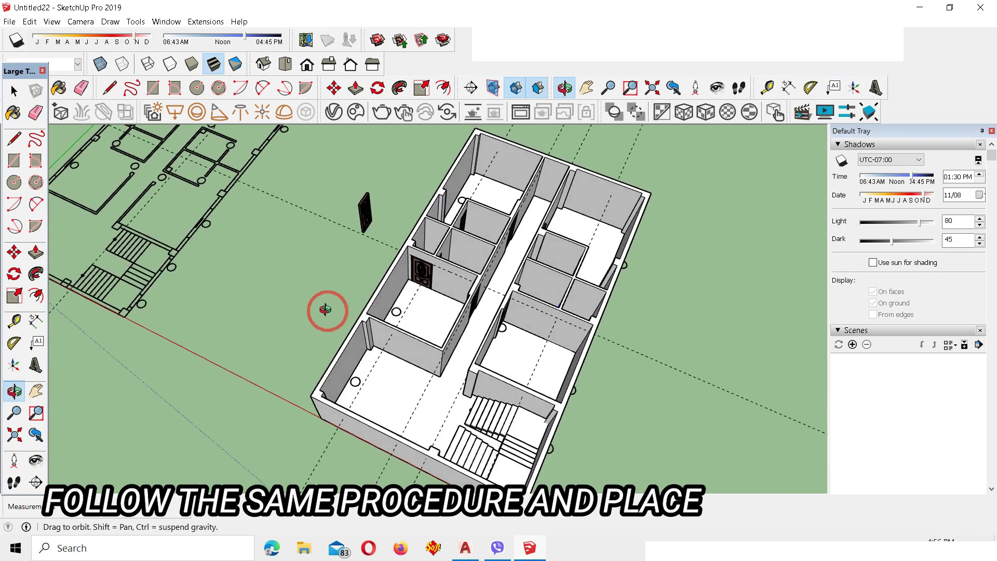
scroll(363, 311, "up", 1)
scroll(534, 290, "up", 2)
scroll(602, 290, "up", 2)
middle_click_drag(427, 262, 249, 343)
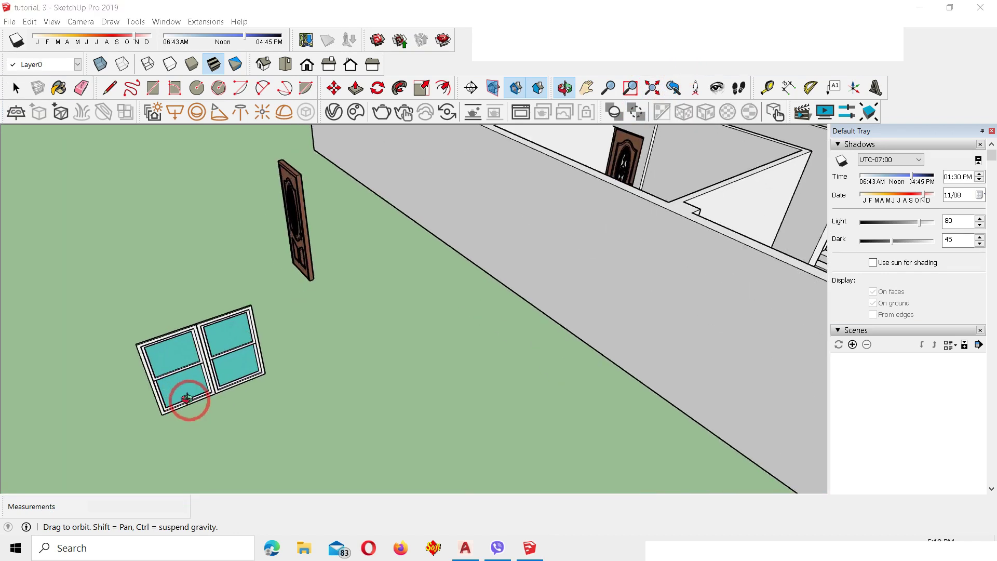
Open the building's wall group for editing at the long exterior wall beside the staircase room
middle_click_drag(188, 400, 174, 382)
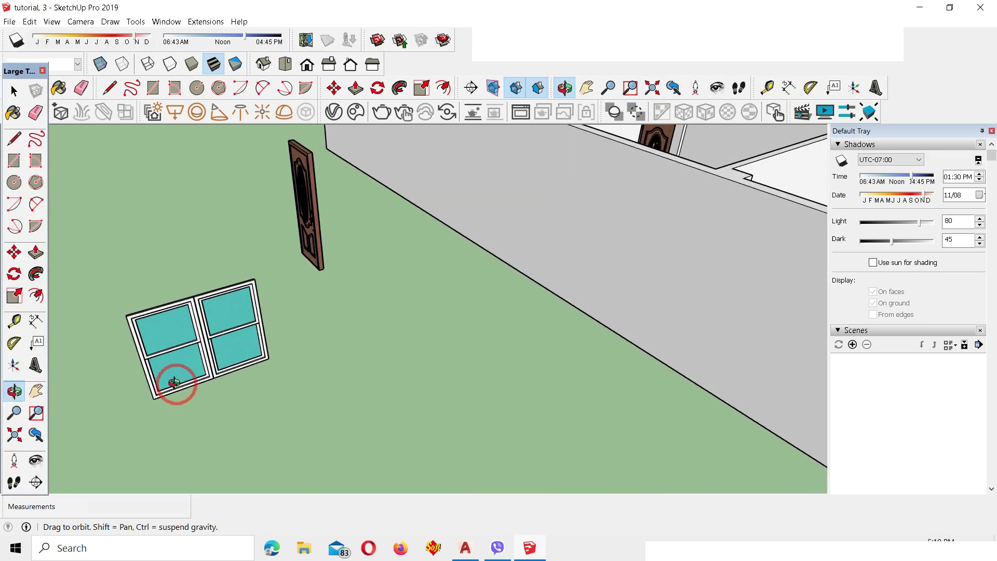
left_click_drag(174, 382, 192, 348)
left_click_drag(136, 330, 644, 311)
left_click(14, 91)
middle_click_drag(211, 468, 501, 305)
double_click(502, 311)
scroll(502, 311, "up", 5)
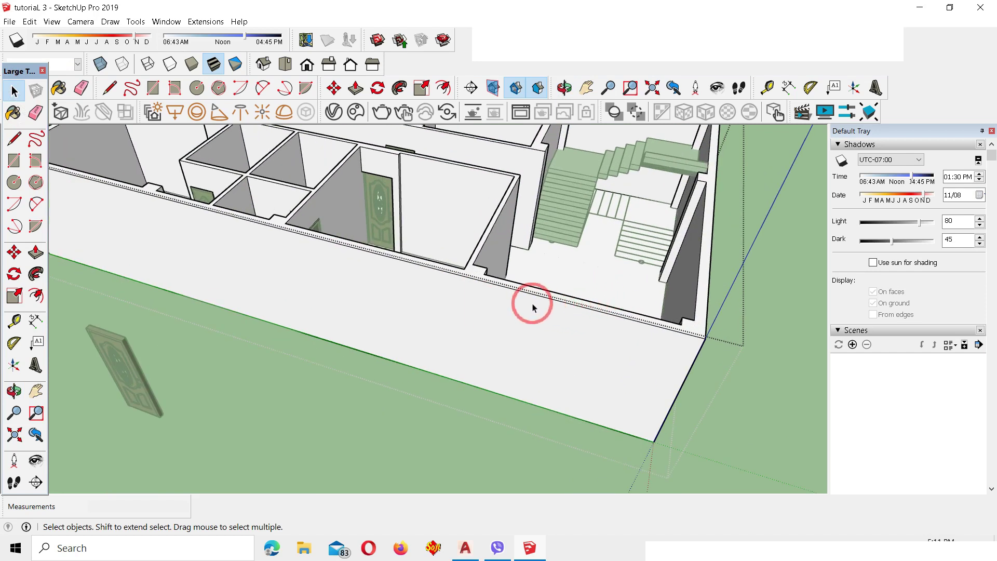
Place guides through the midpoint of the staircase room's exterior wall, one across its top and one down its outer face
scroll(597, 387, "up", 2)
key("t")
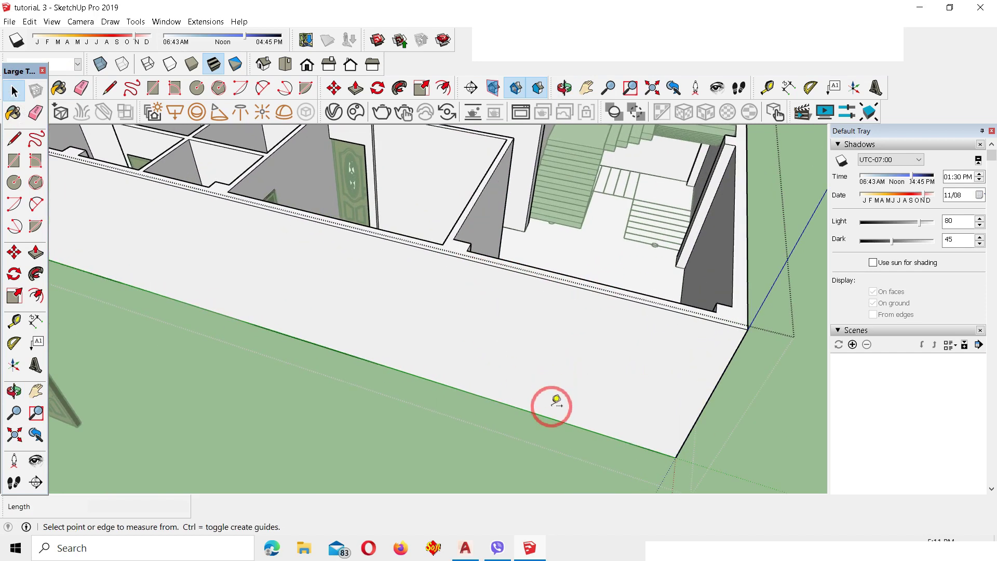
scroll(470, 251, "up", 1)
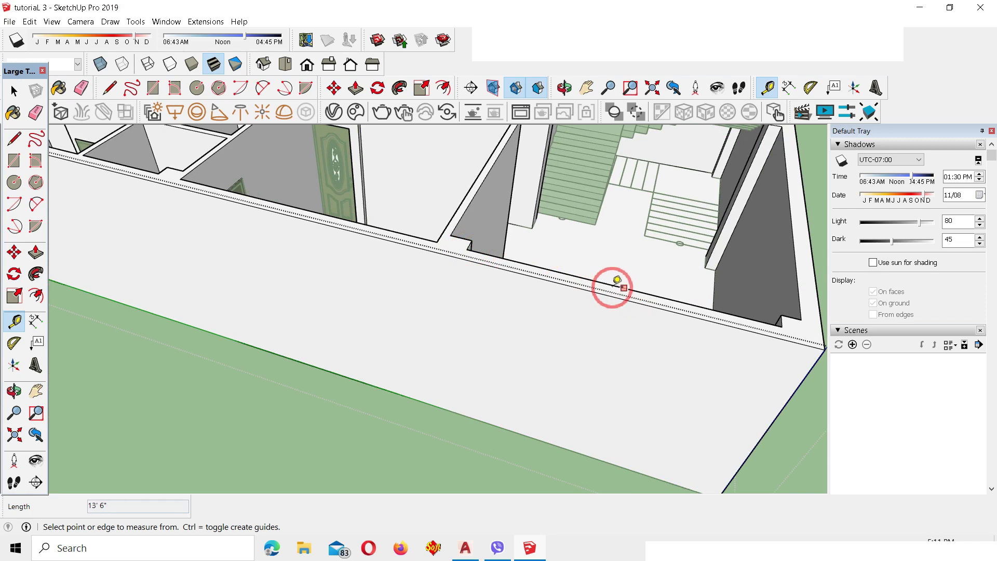
left_click(613, 284)
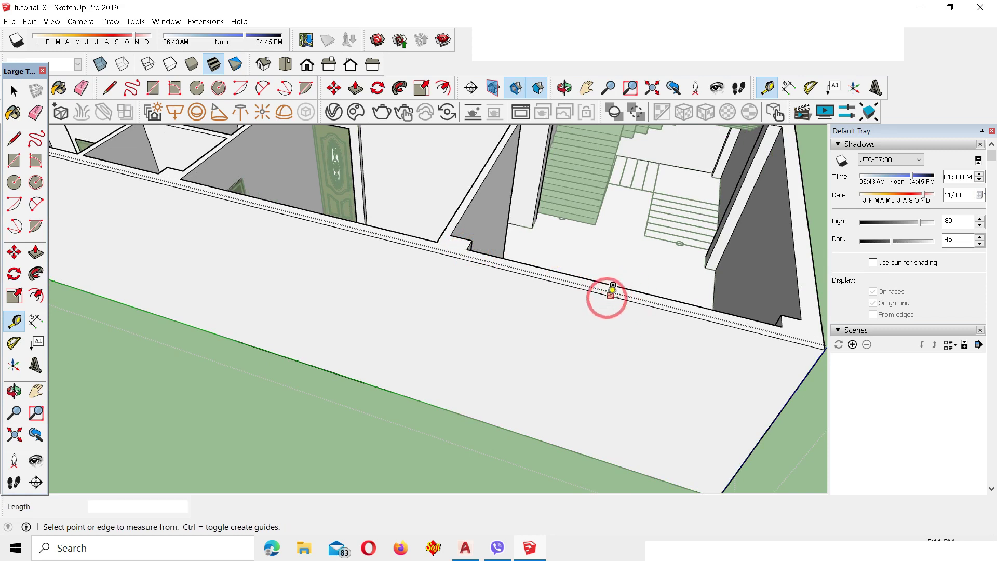
scroll(613, 290, "up", 1)
left_click(611, 294)
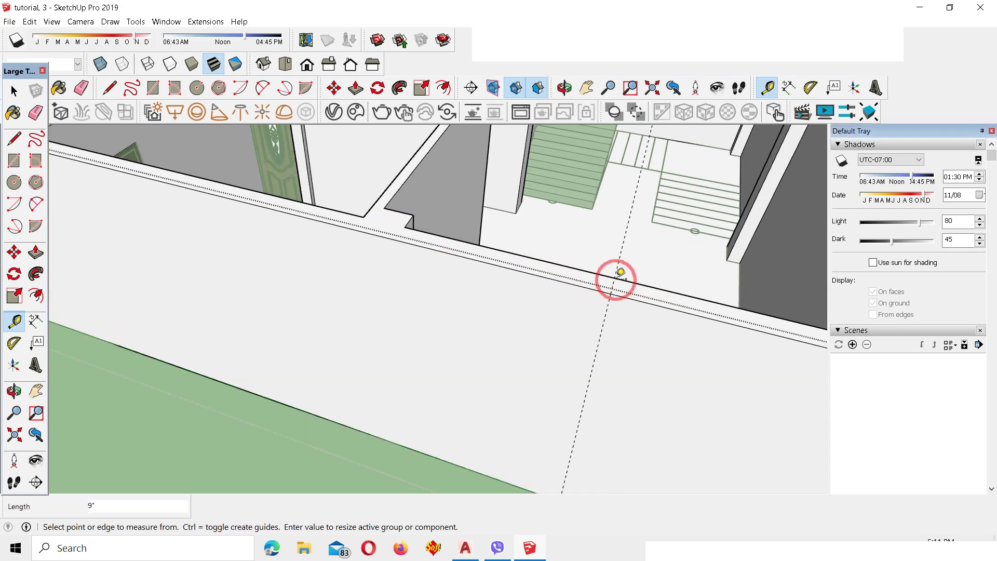
scroll(610, 294, "down", 1)
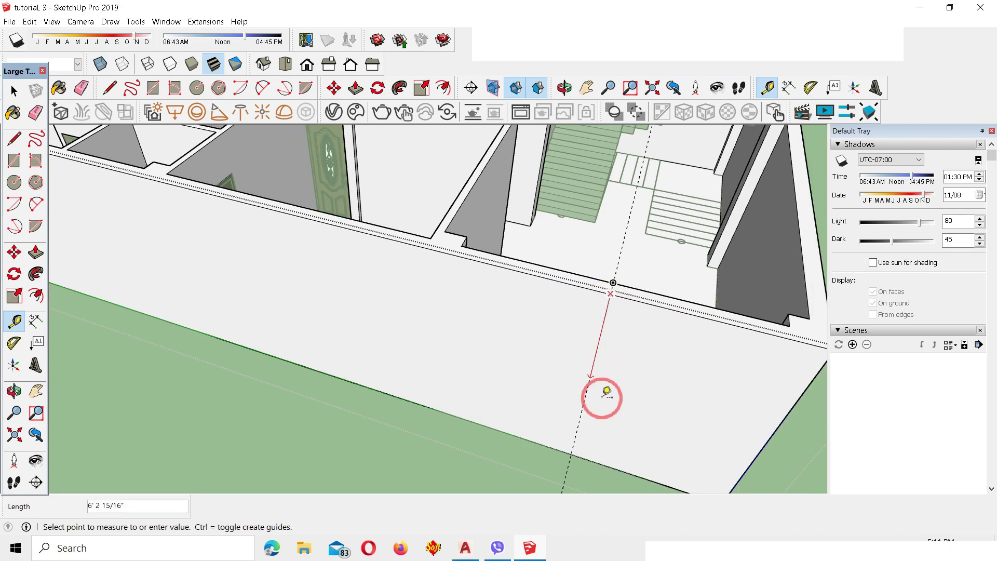
left_click(561, 450)
scroll(545, 314, "down", 2)
middle_click_drag(550, 319, 622, 303)
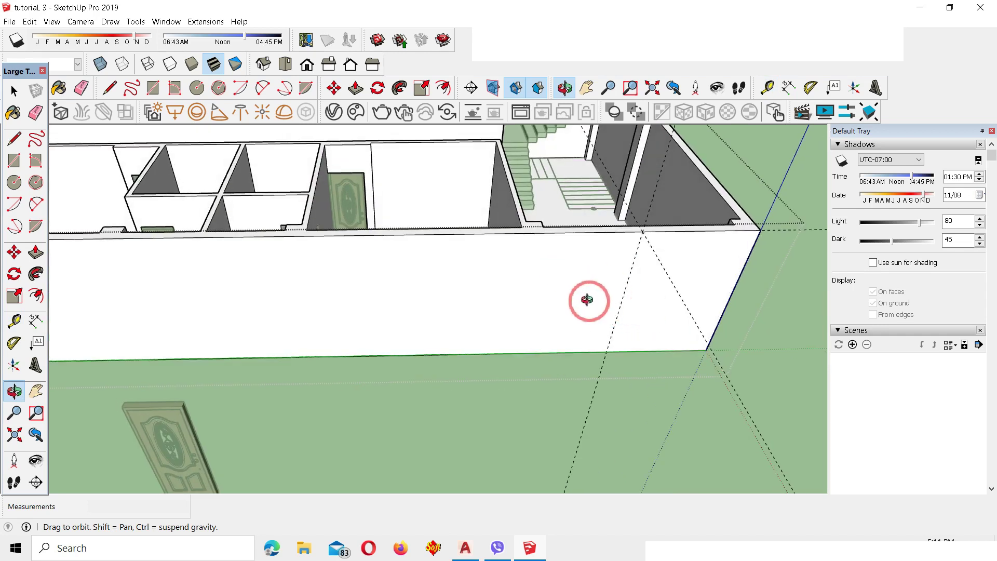
Add guides on the outer wall face 4' either side of the vertical centreline, plus a horizontal centre guide with 4' offsets above and below
key("t")
left_click(626, 286)
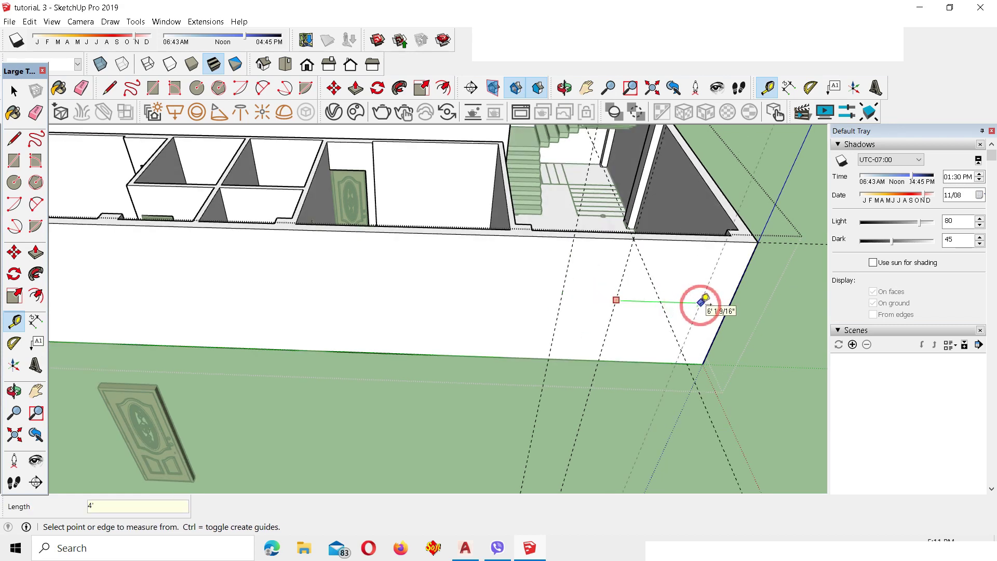
left_click(608, 360)
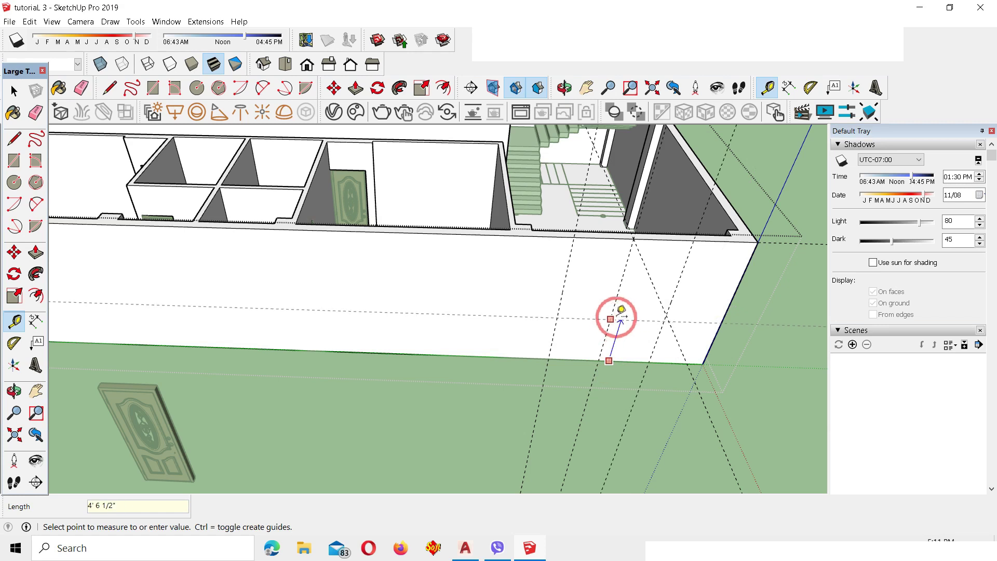
left_click(728, 307)
left_click(629, 305)
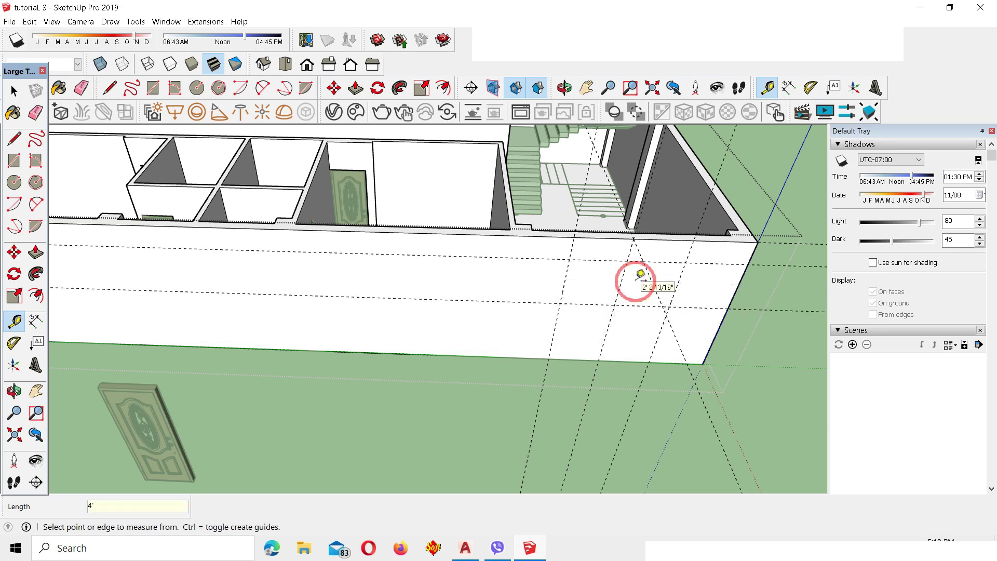
left_click(586, 304)
type("4'")
key("Return")
Draw an 8' by 8' window rectangle on the outer wall face between the guide intersections
key("r")
left_click(569, 259)
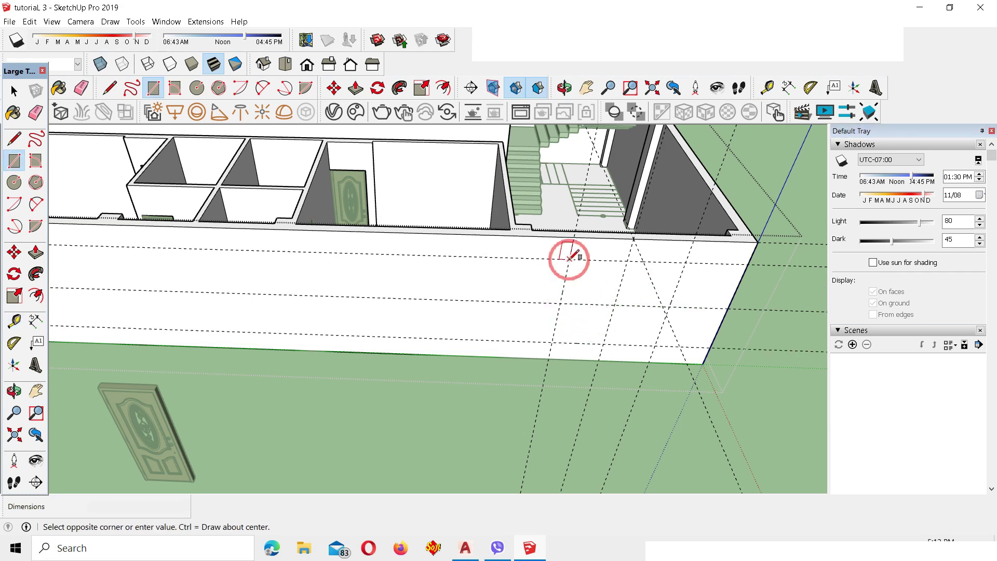
left_click(655, 344)
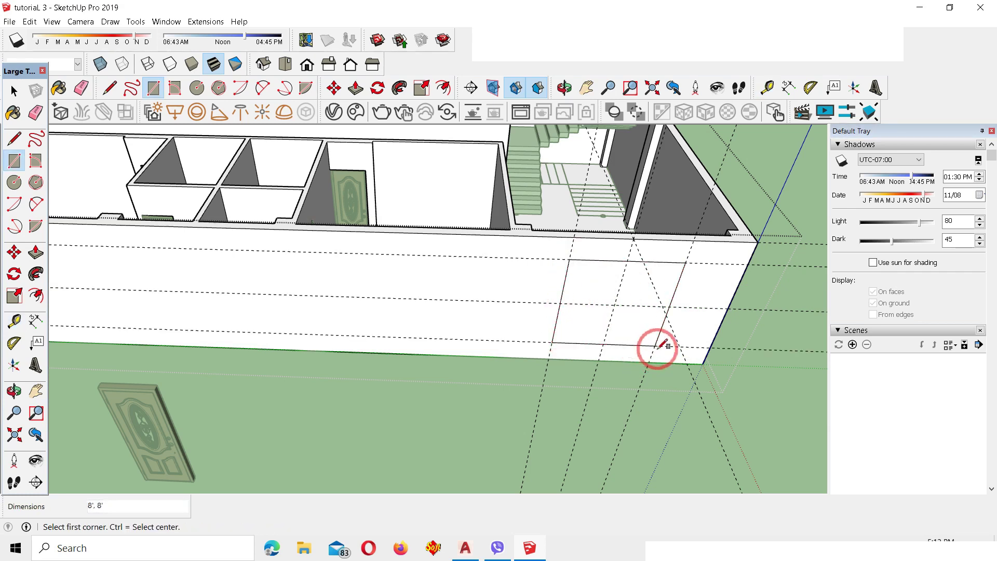
scroll(675, 364, "down", 3)
left_click(13, 91)
left_click(568, 296)
Place guides through the midpoint of the exterior wall of the room next to the staircase, across its top and down its outer face
middle_click_drag(523, 233, 456, 296)
key("t")
left_click(460, 304)
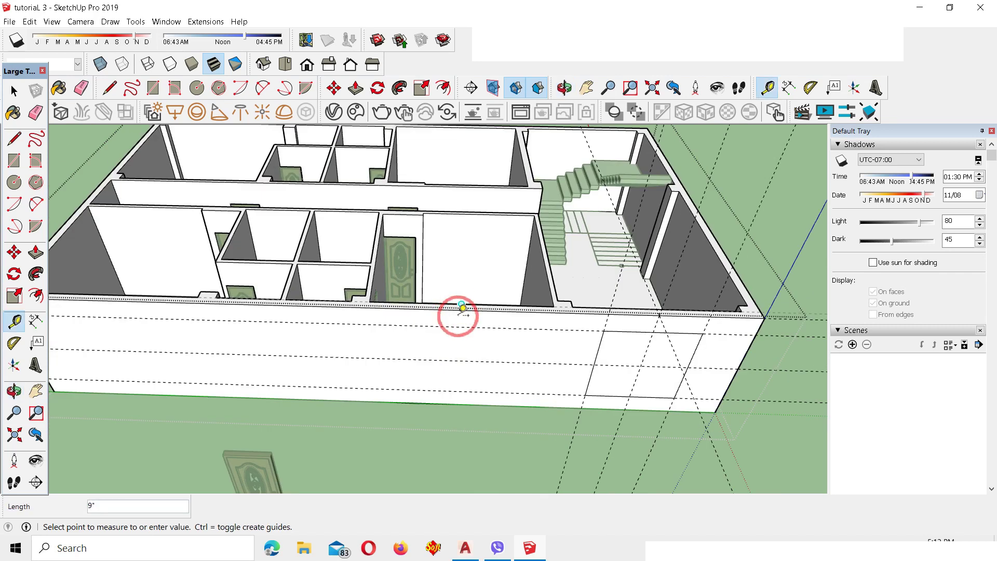
scroll(457, 317, "up", 6)
key("Escape")
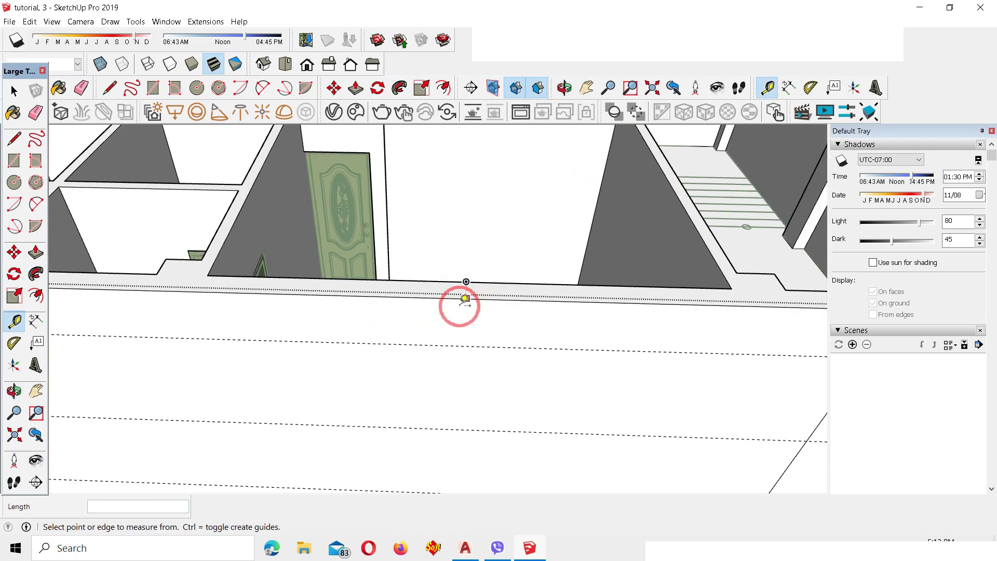
left_click(461, 300)
scroll(456, 295, "down", 2)
left_click(449, 287)
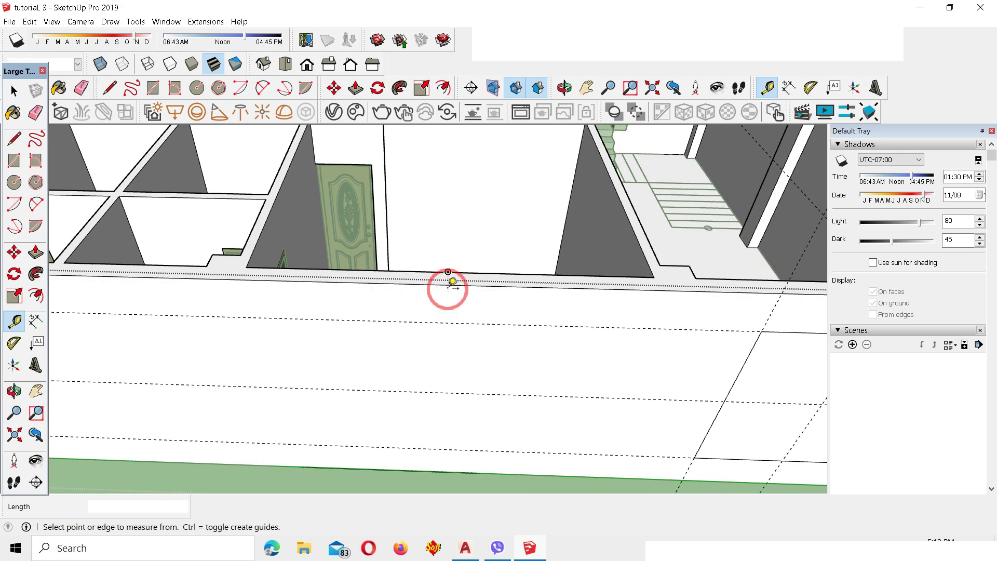
Copy the window rectangle 15' 9" along the outer wall, centring it on the guide intersection of the room next to the staircase
key("space")
scroll(448, 285, "down", 3)
left_click(654, 335)
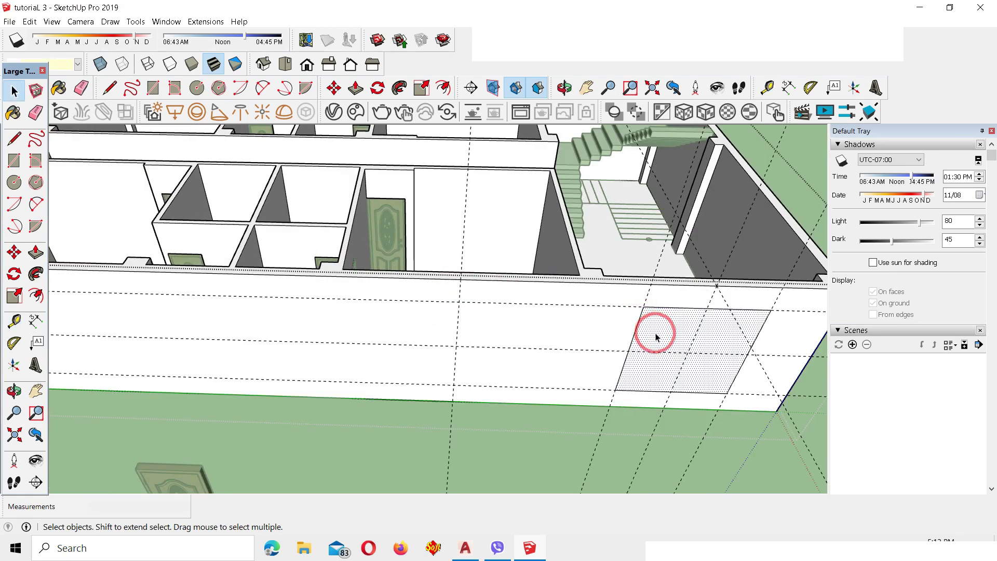
key("m")
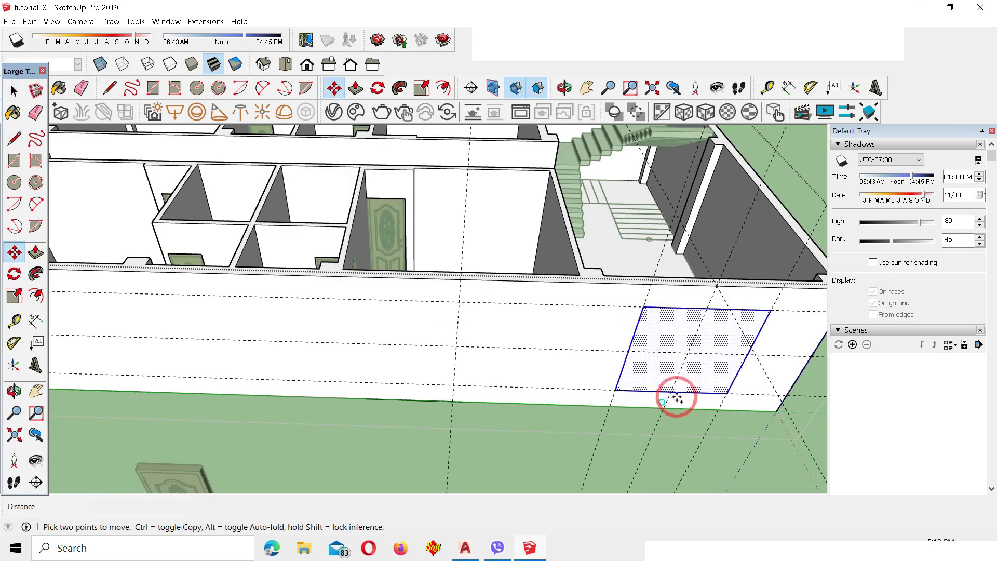
key("ctrl")
left_click(687, 354)
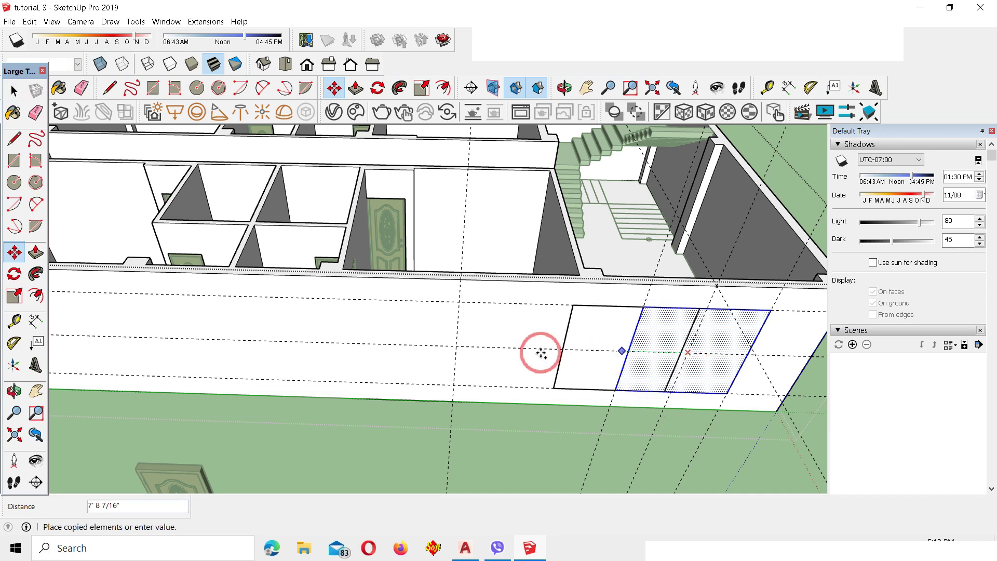
left_click(456, 346)
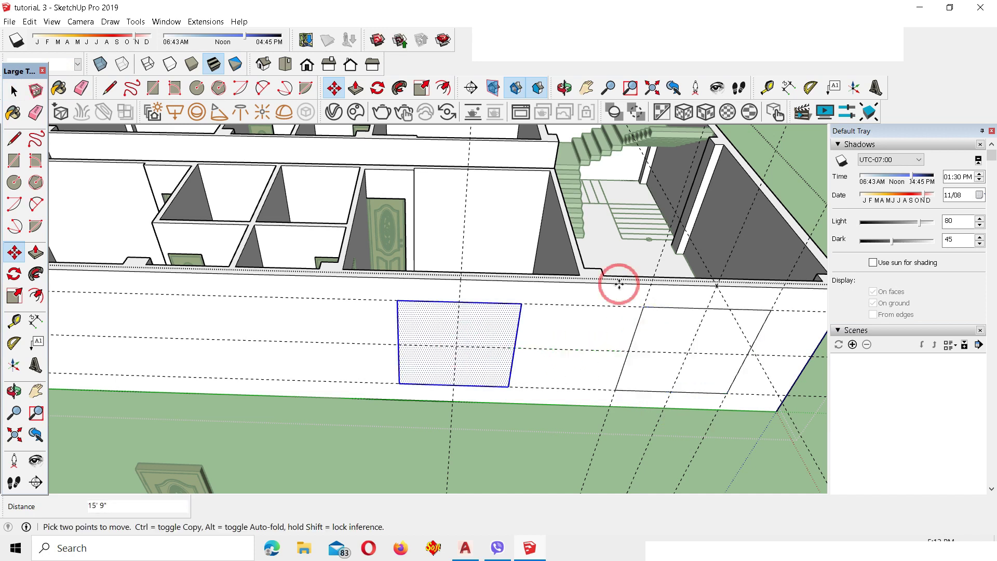
Place guides through the midpoint of the far corner room's exterior wall, one across its top and one down its outer face
scroll(602, 321, "down", 2)
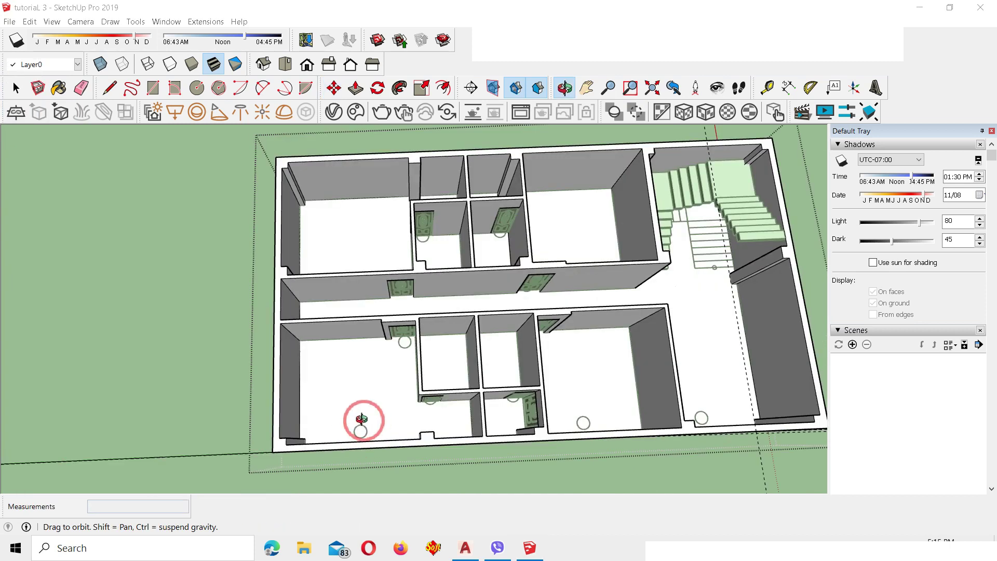
left_click_drag(362, 418, 411, 360)
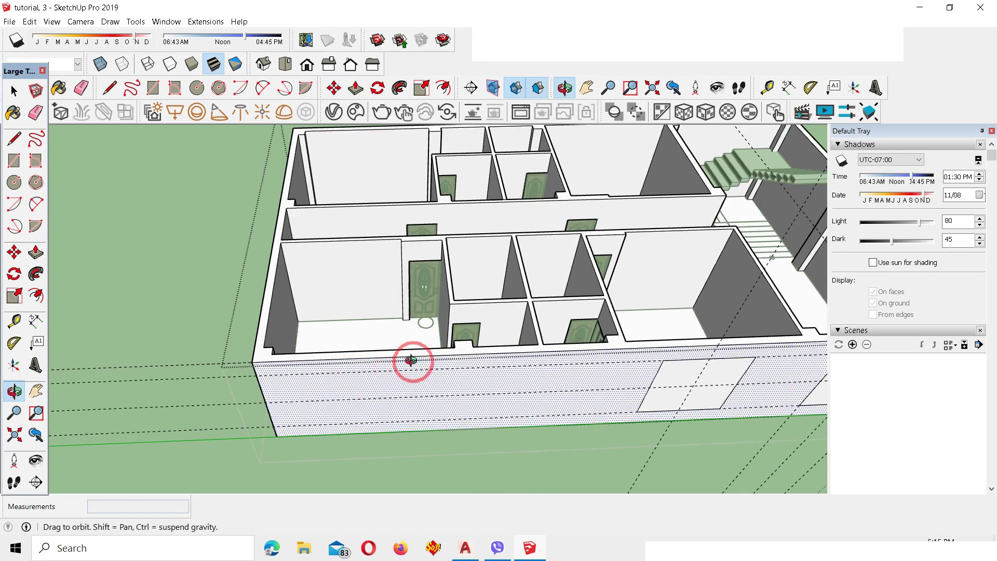
key("t")
scroll(360, 345, "up", 3)
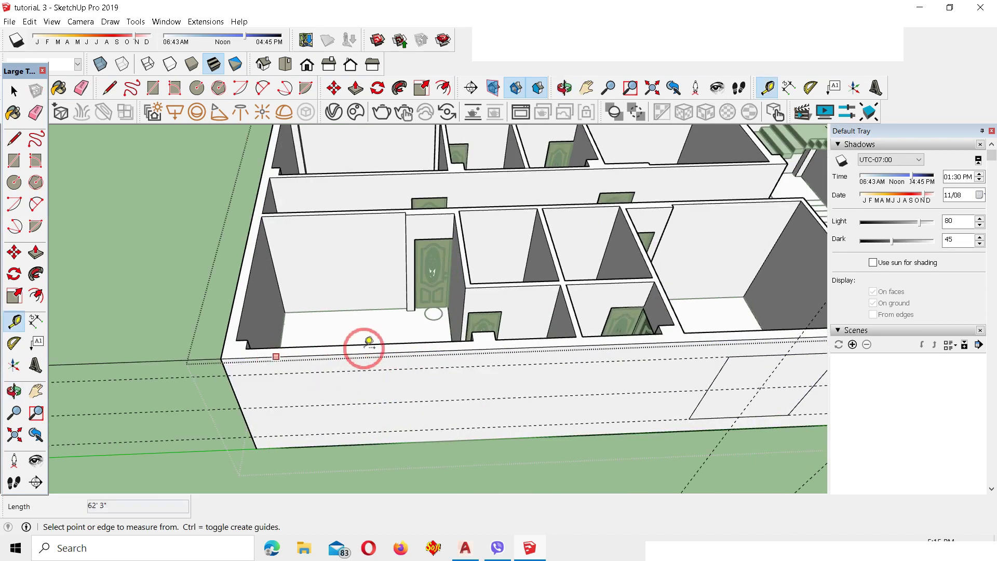
left_click(361, 337)
scroll(358, 350, "up", 2)
left_click(364, 341)
left_click(362, 320)
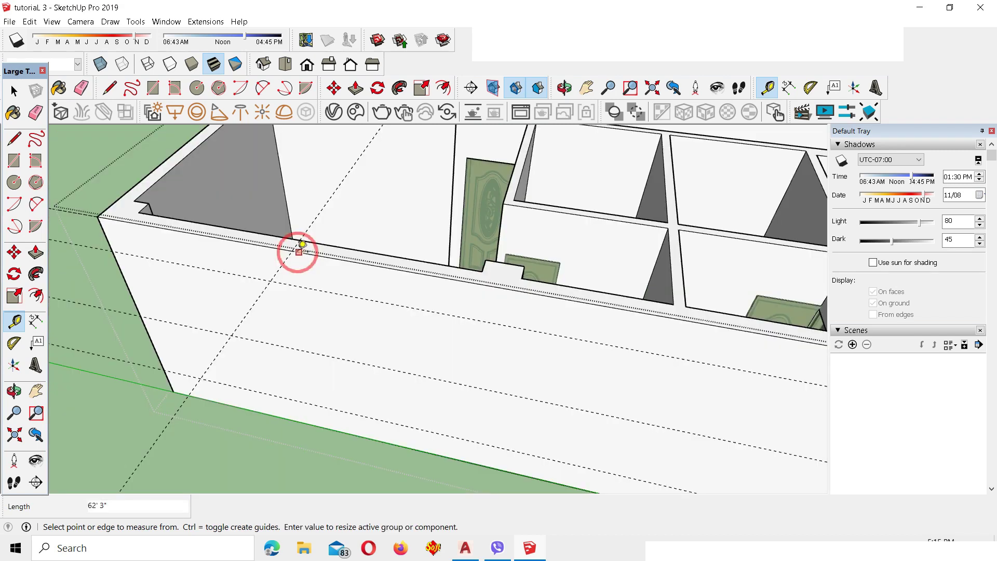
left_click(292, 250)
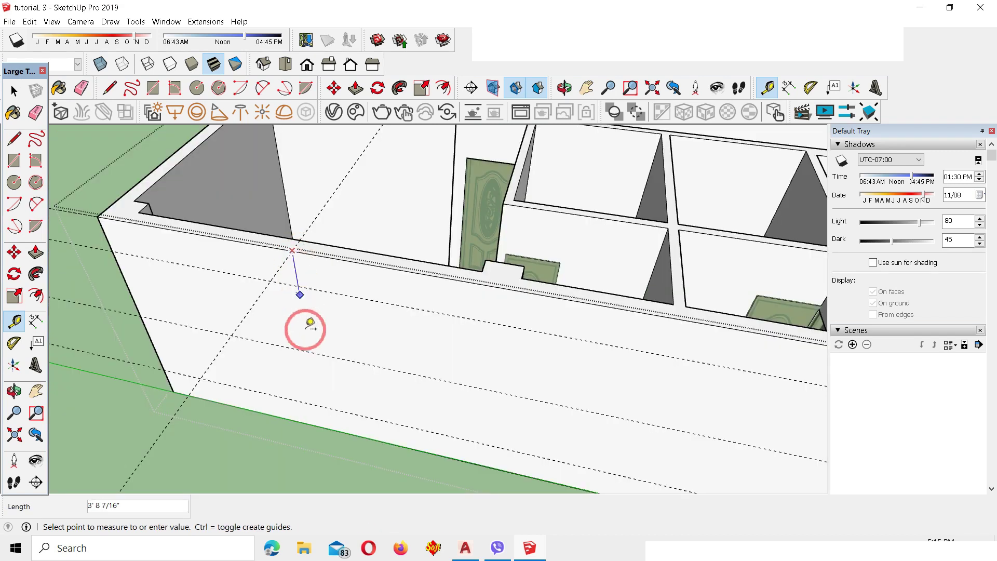
left_click(323, 427)
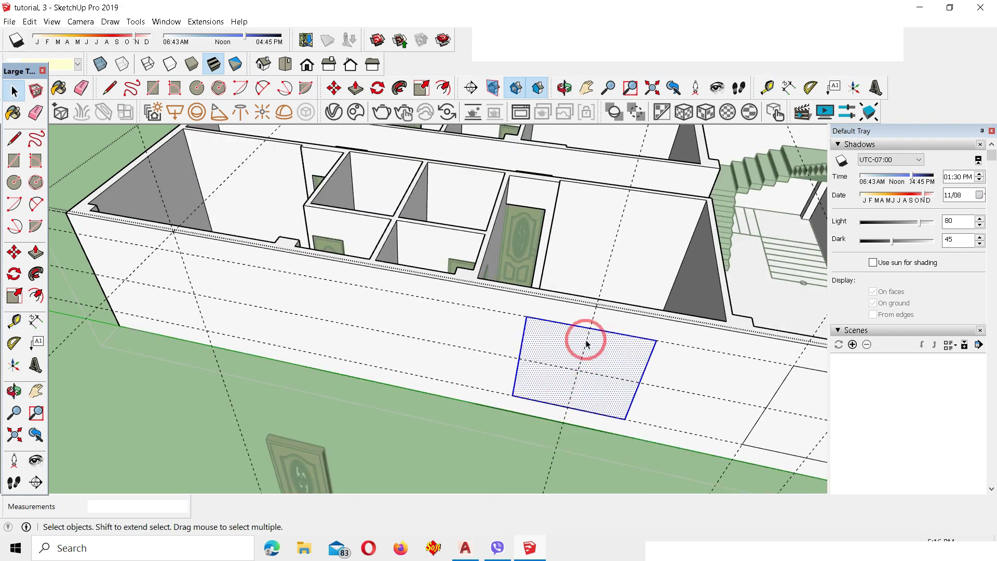
Copy the middle window rectangle along the outer wall to the guide intersection of the far corner room
key("m")
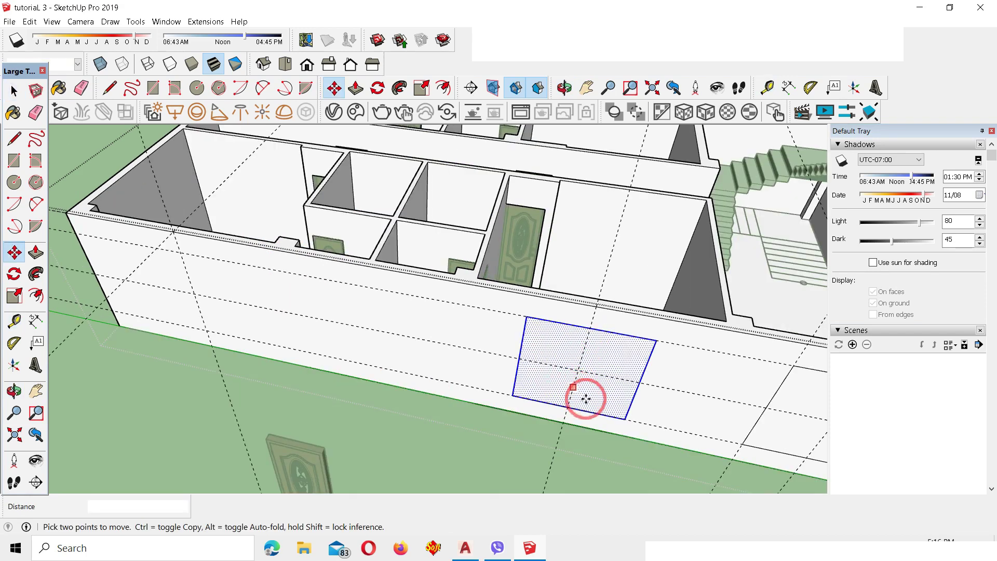
key("ctrl")
left_click(578, 372)
scroll(574, 372, "down", 1)
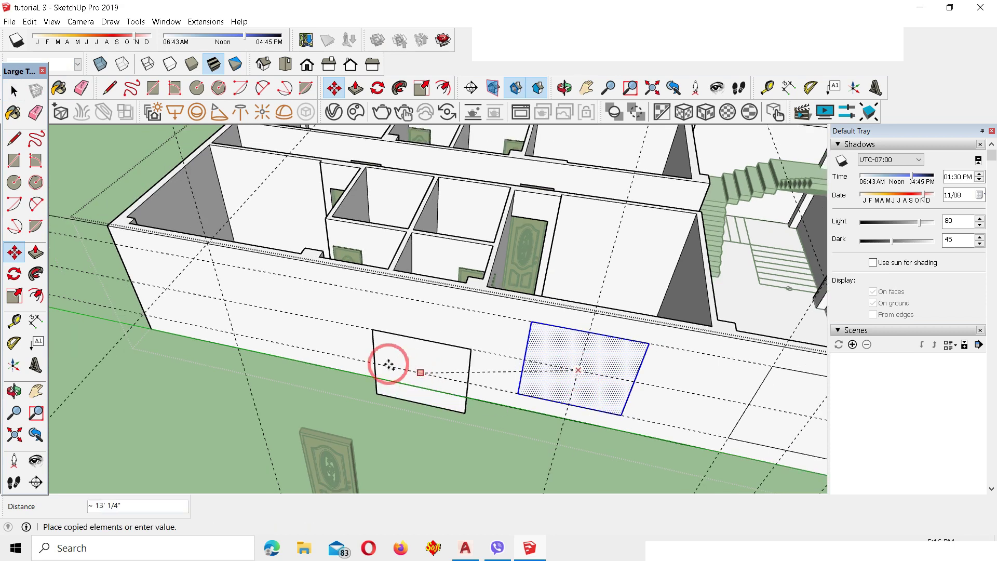
scroll(225, 296, "up", 2)
scroll(226, 294, "up", 1)
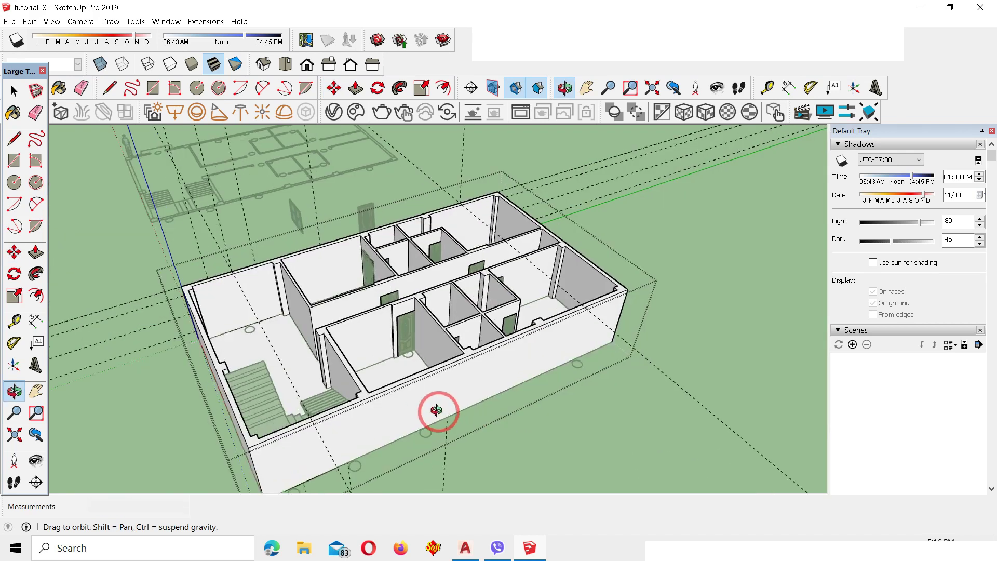
Push the staircase room's window rectangle 9" through the opposite long wall to cut an opening
scroll(436, 410, "up", 1)
middle_click_drag(437, 409, 430, 395)
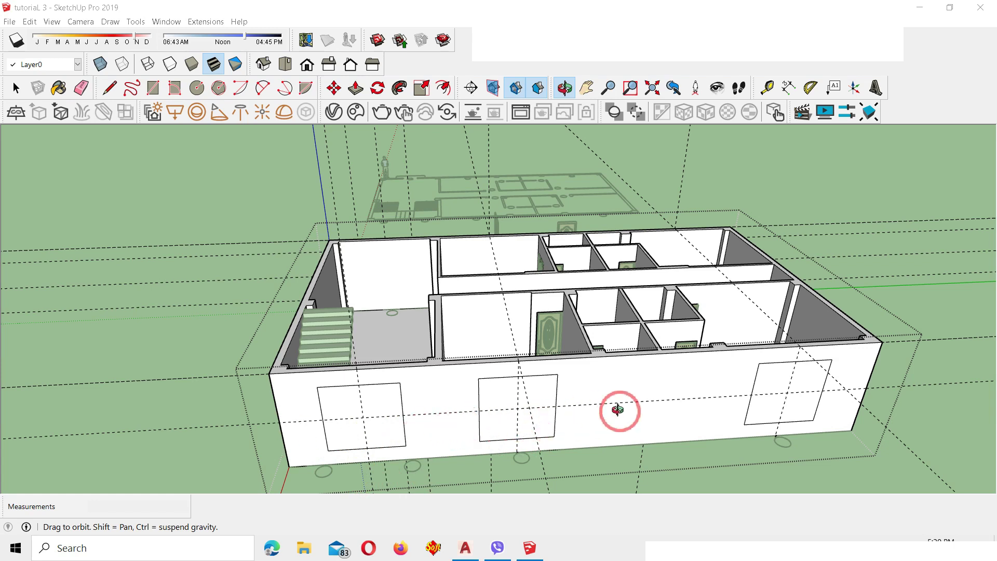
left_click(14, 90)
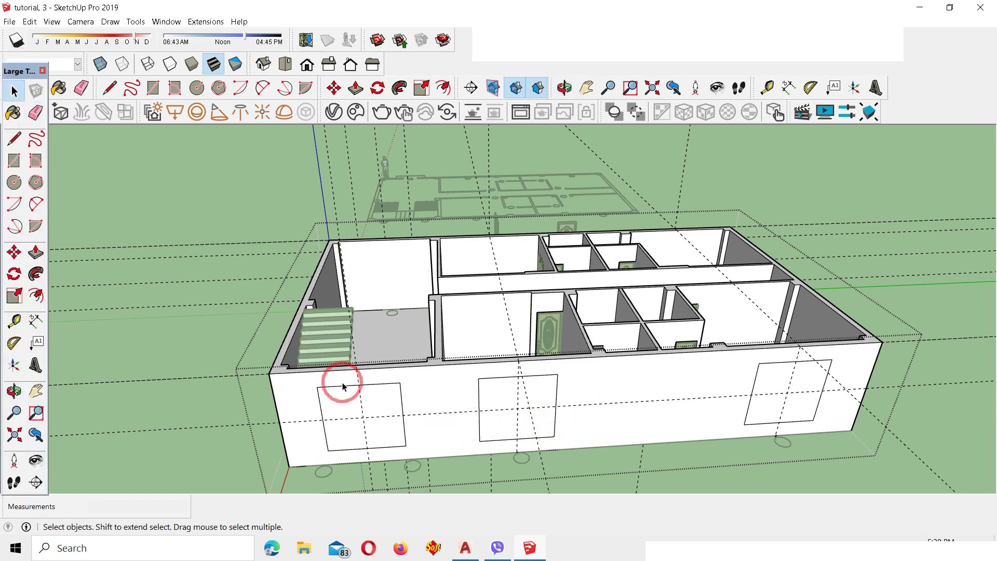
left_click(344, 400)
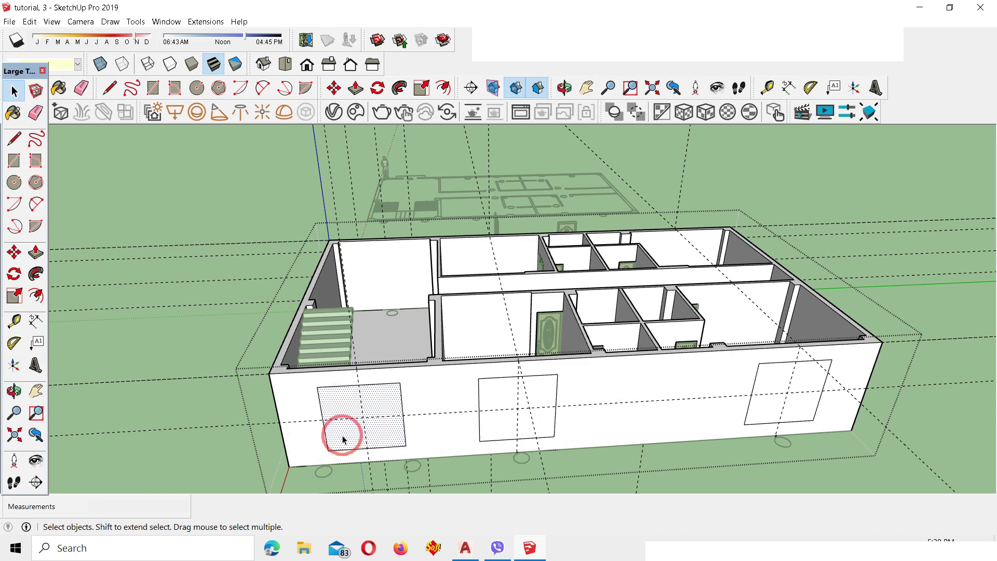
scroll(341, 437, "up", 3)
key("p")
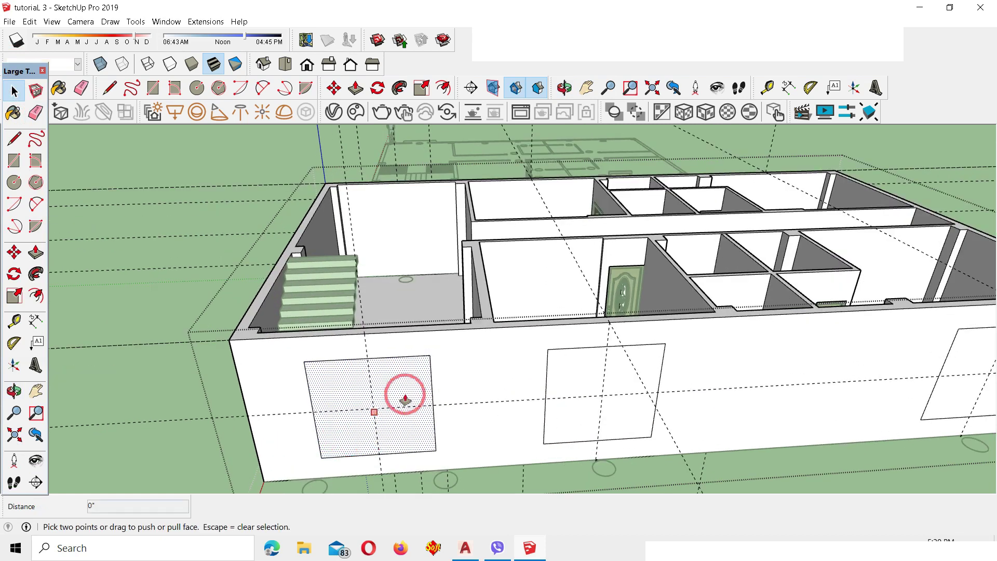
left_click(426, 357)
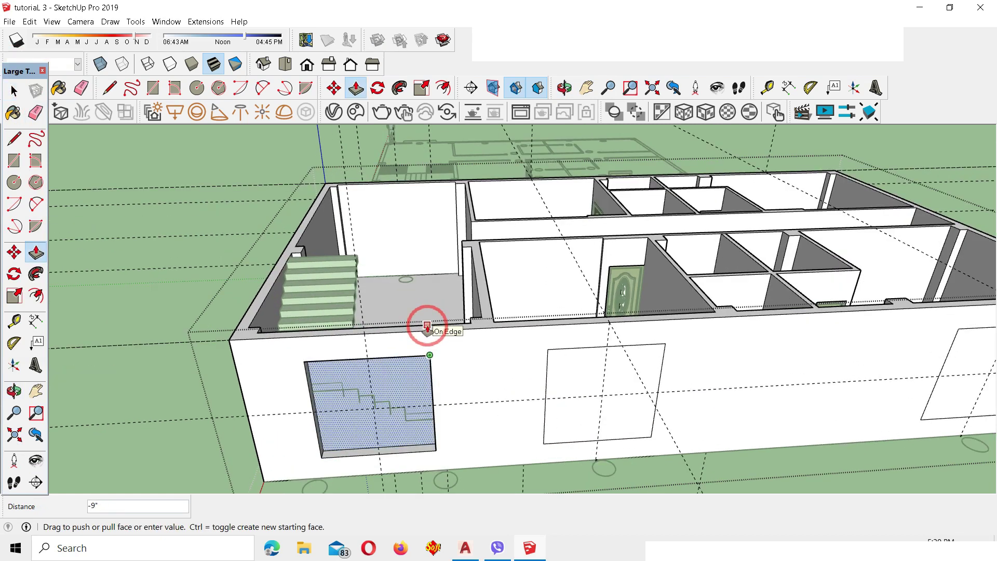
left_click(427, 327)
Push the other two window rectangles through that wall, plus the staircase room's rectangle on the first long wall
left_click(555, 364)
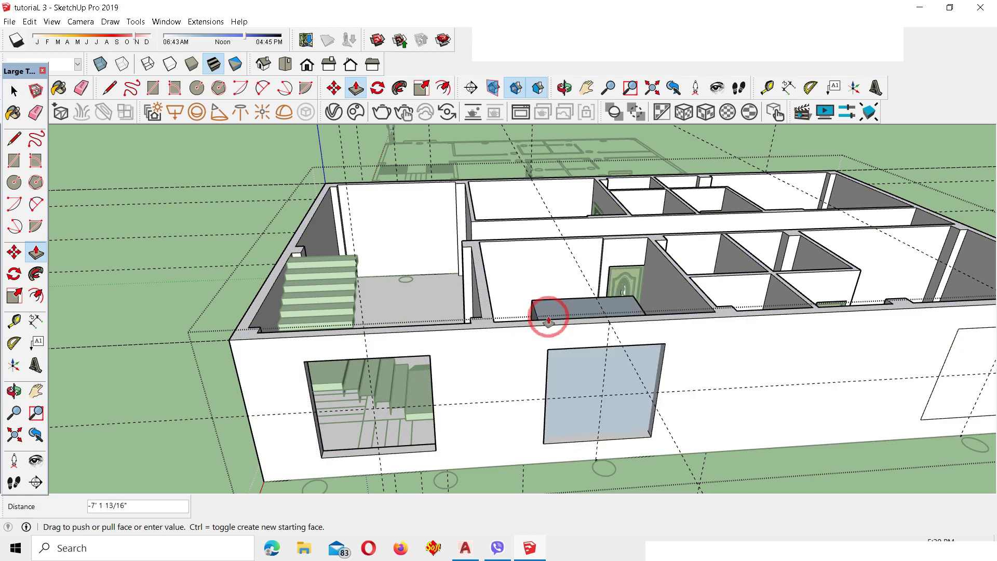
left_click(549, 318)
scroll(881, 391, "down", 3)
scroll(830, 374, "up", 1)
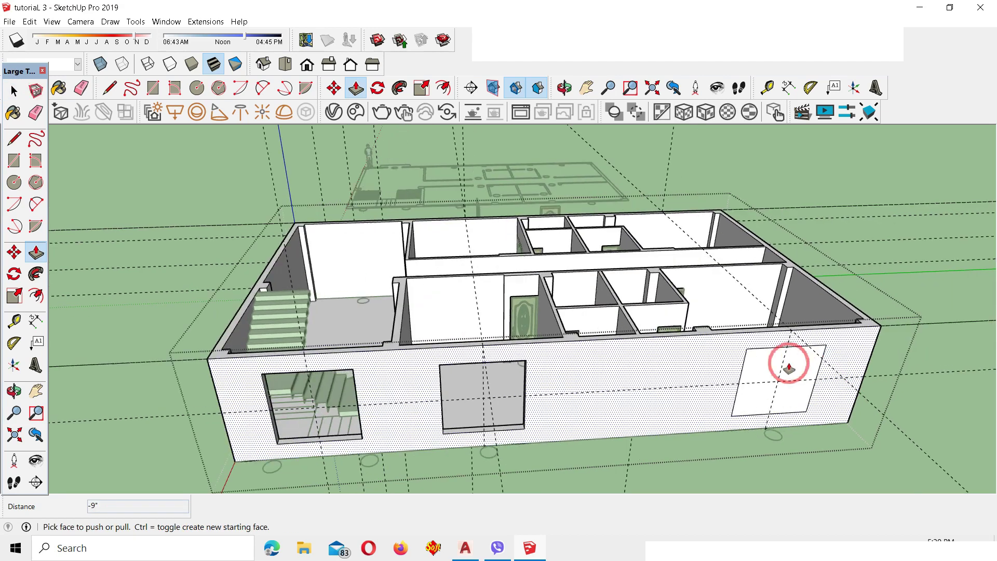
left_click(753, 330)
middle_click_drag(753, 326, 527, 381)
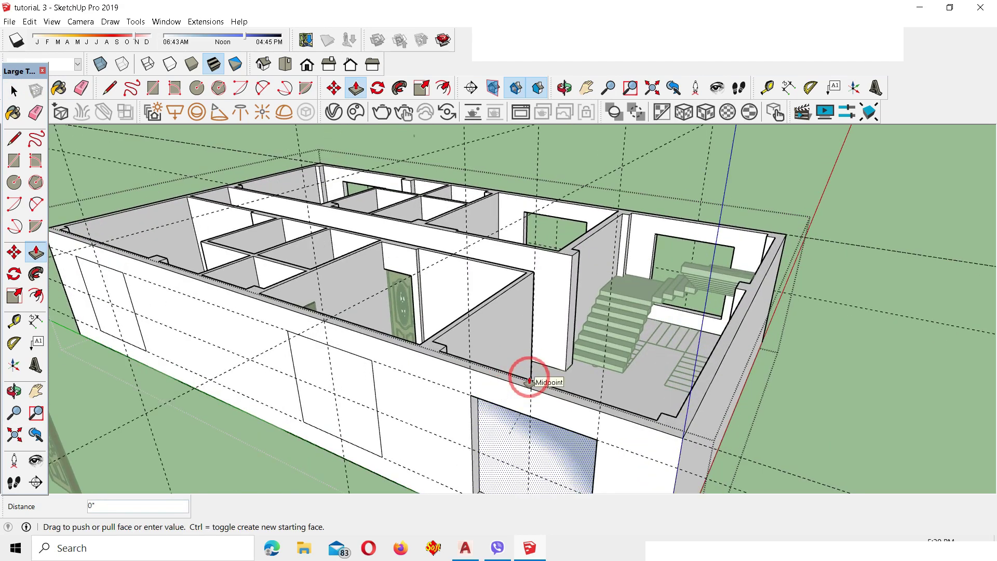
left_click(538, 382)
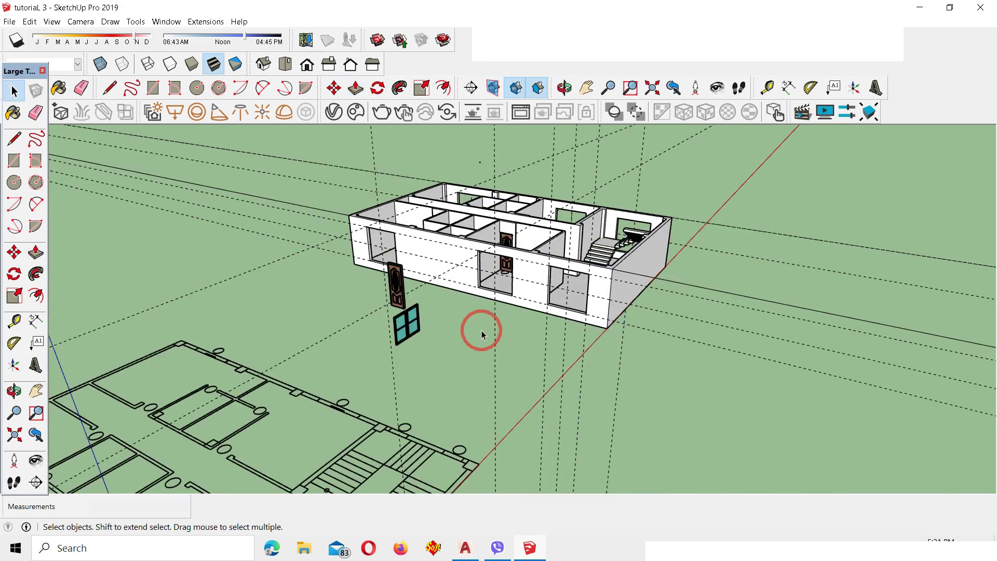
Copy the four-pane window standing in front of the building about 10' 7" to one side
scroll(431, 325, "up", 4)
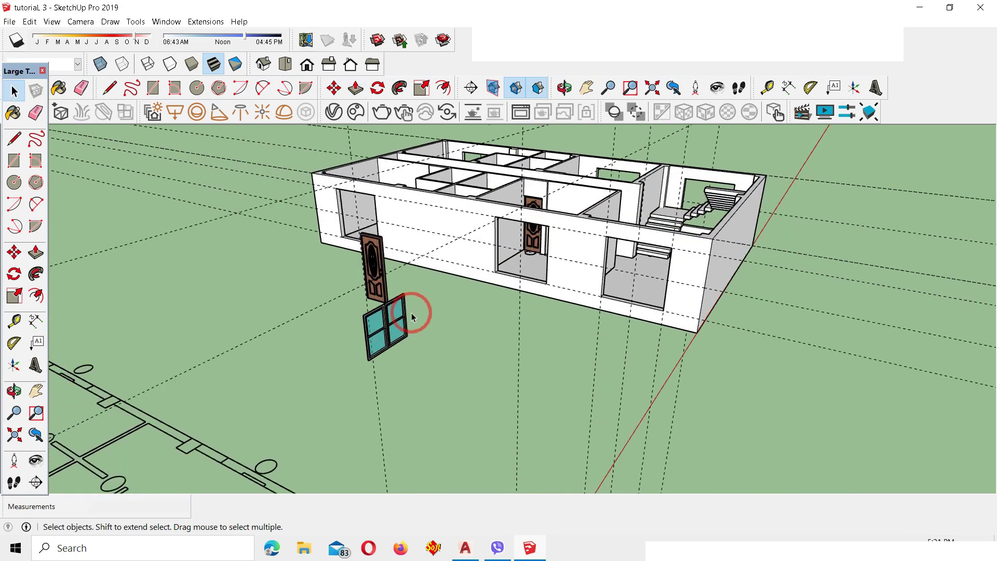
left_click(372, 332)
key("m")
left_click(357, 380)
left_click(481, 399, "ctrl")
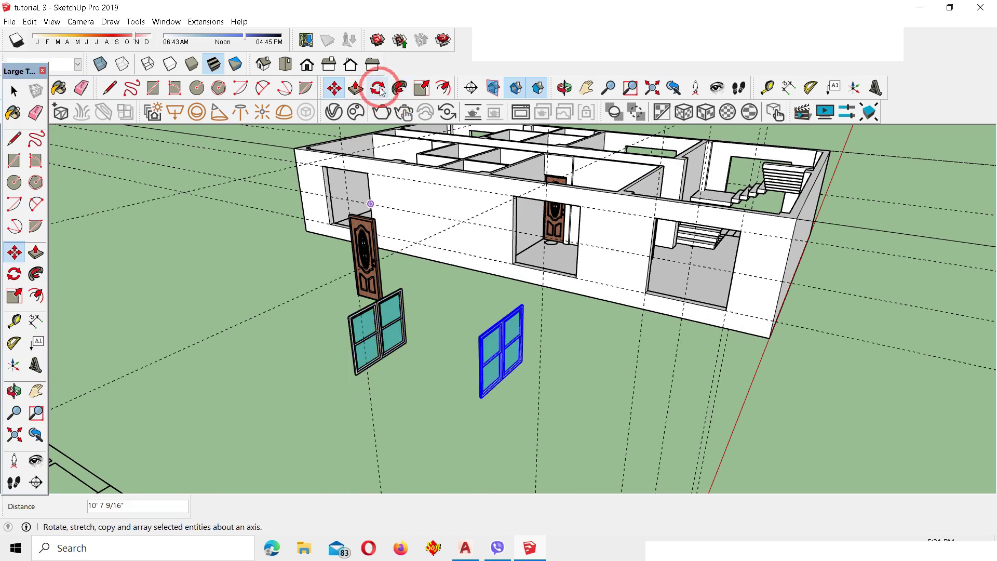
Rotate the copied window 90° about its top midpoint so it runs parallel to the long wall
key("q")
scroll(520, 301, "up", 2)
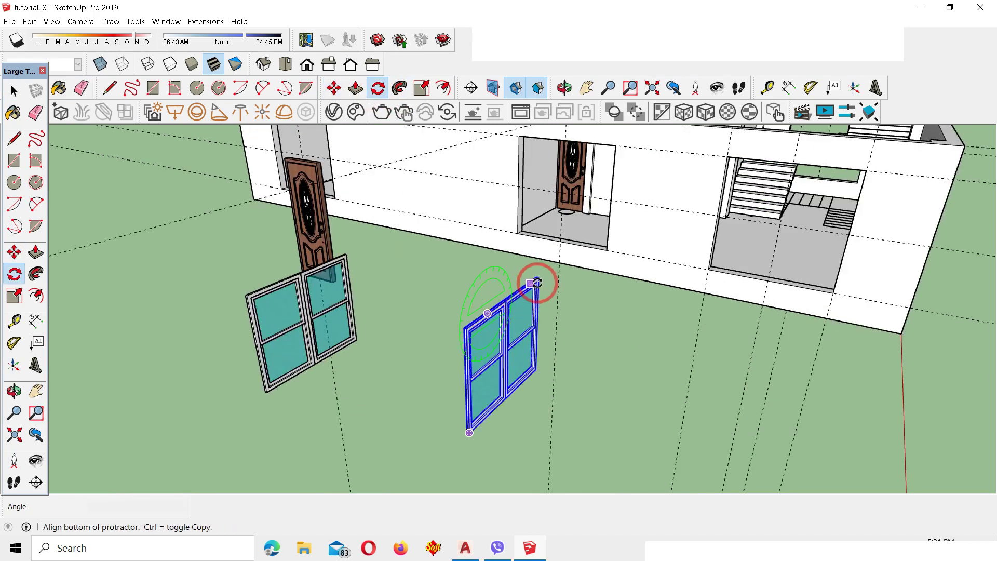
left_click(529, 275)
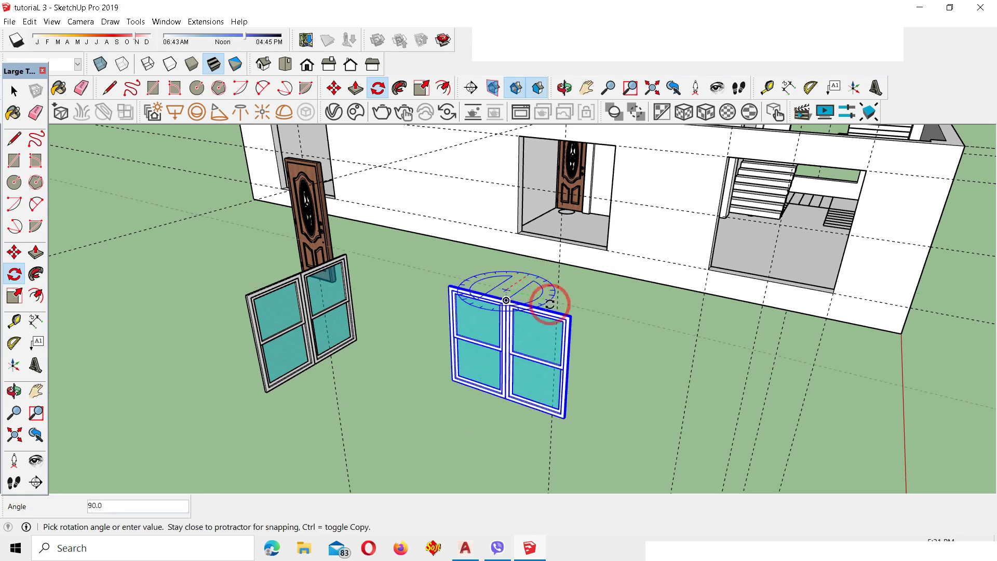
left_click(565, 311)
Place a copy of the rotated window in the staircase room's opening, aligned to the opening's lower outer corner
scroll(493, 364, "down", 3)
key("m")
left_click(527, 408)
key("ctrl")
scroll(734, 318, "up", 2)
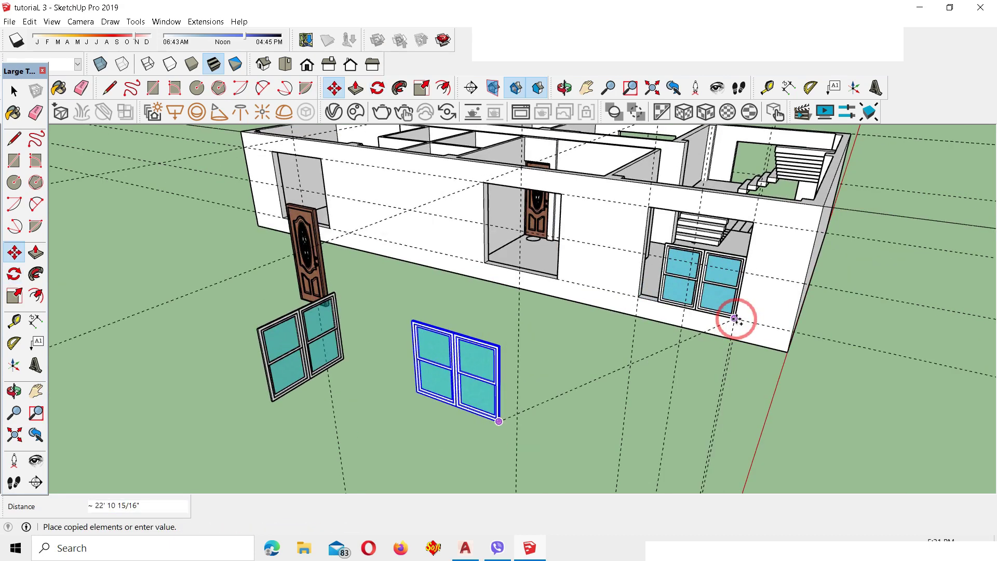
left_click(734, 317)
Scale the placed window upward and sideways to fill the staircase room's opening
scroll(742, 255, "up", 2)
key("q")
scroll(736, 256, "up", 2)
scroll(735, 254, "up", 2)
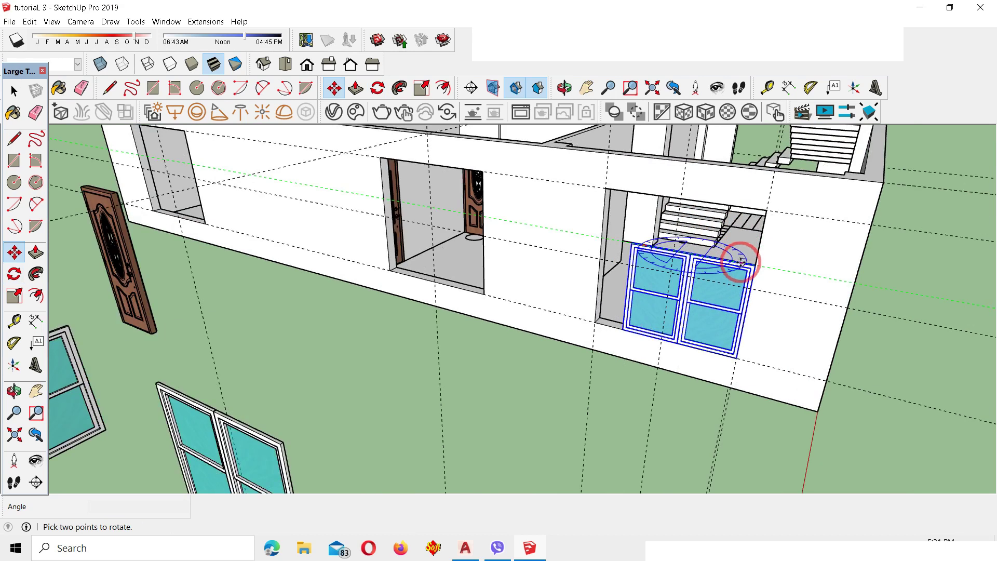
left_click(421, 87)
scroll(633, 242, "up", 3)
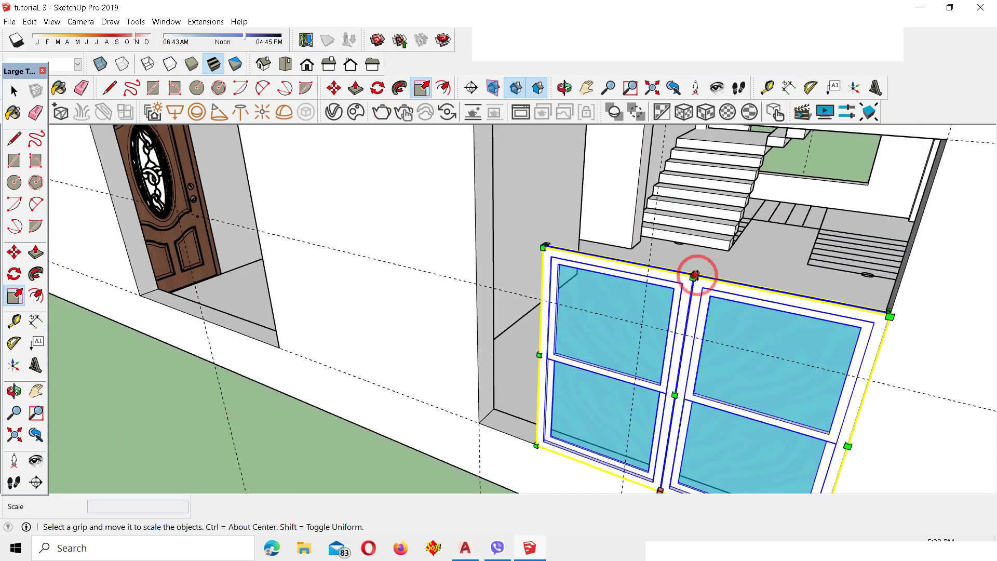
left_click_drag(694, 275, 708, 129)
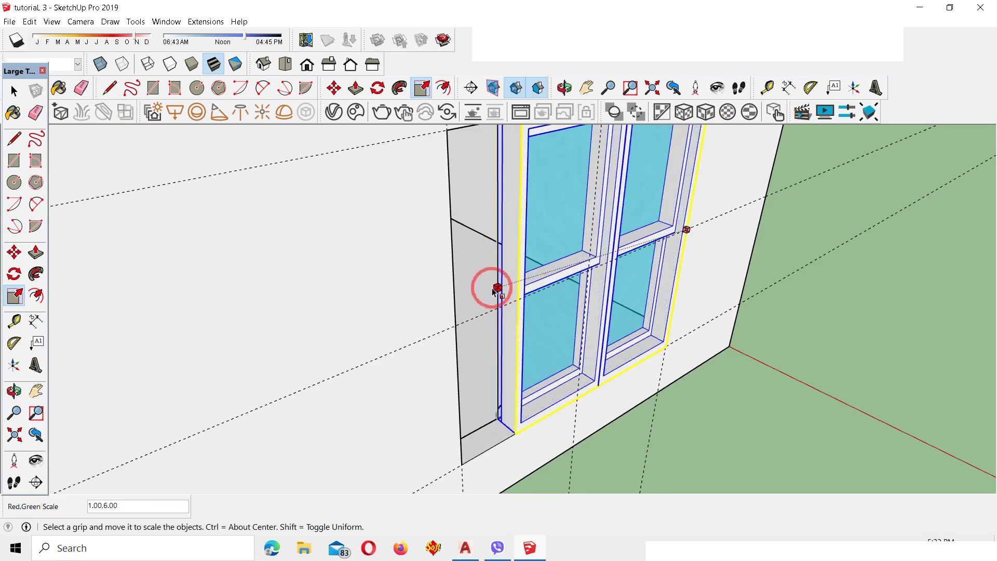
left_click_drag(495, 288, 449, 313)
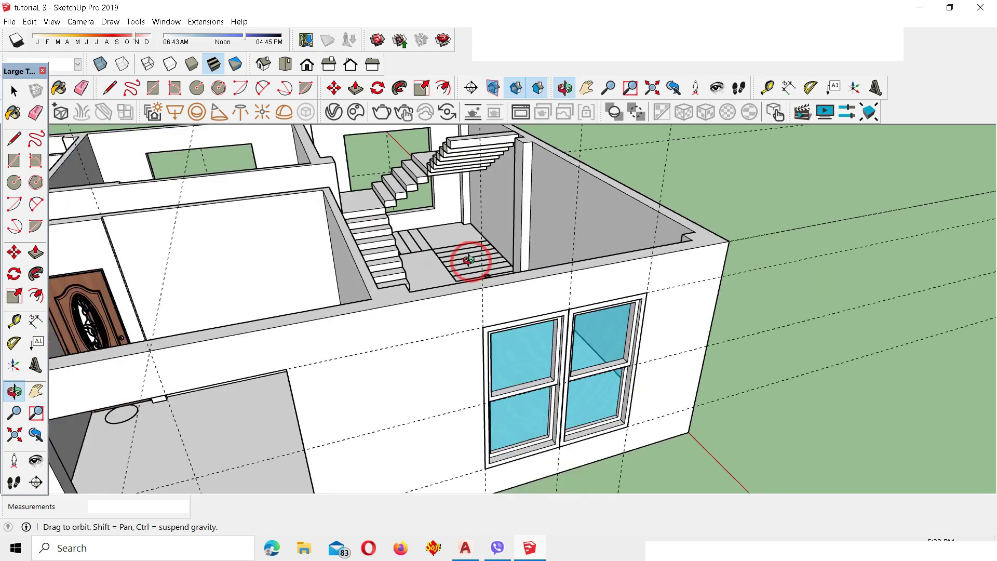
Delete all construction guides from the model
middle_click_drag(467, 256, 705, 267)
scroll(705, 267, "down", 2)
left_click_drag(626, 272, 612, 287)
scroll(696, 272, "down", 2)
left_click(30, 21)
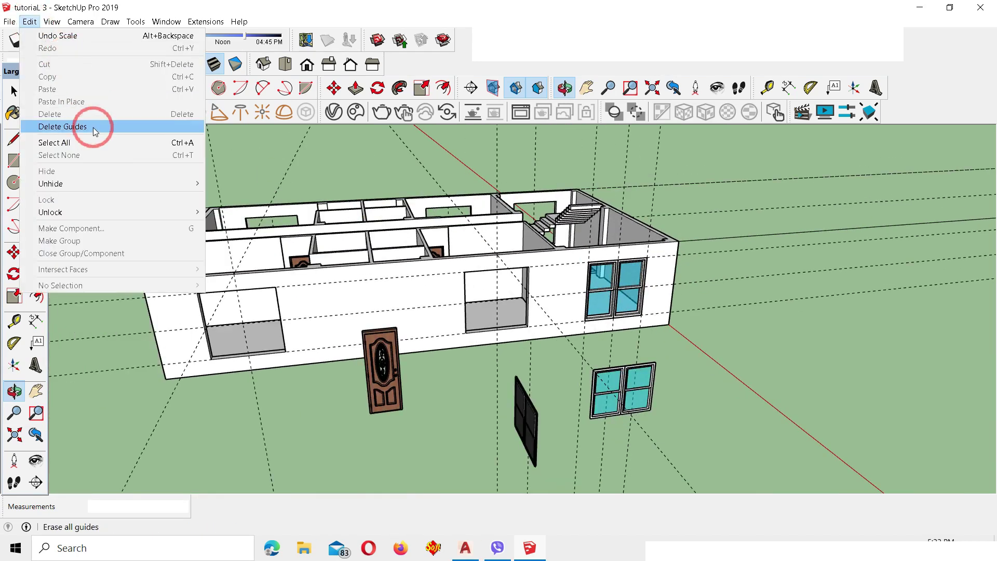
left_click(93, 130)
Copy the staircase room's fitted window into the neighbouring opening of the same long wall, aligned by its corner
scroll(579, 297, "up", 2)
left_click(14, 91)
scroll(696, 292, "down", 3)
left_click(636, 283)
key("m")
scroll(618, 311, "up", 3)
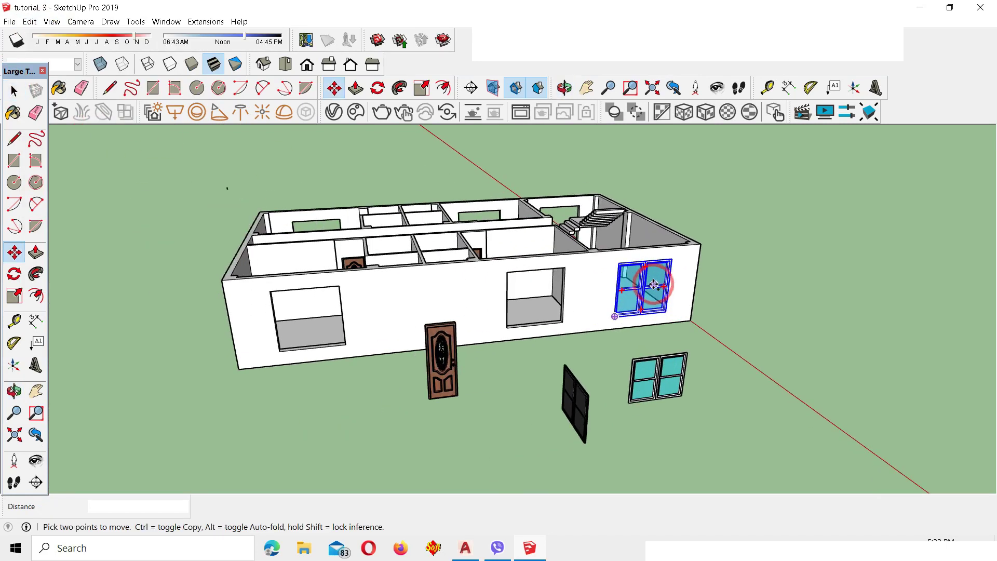
scroll(618, 255, "up", 2)
left_click(618, 255)
key("ctrl")
left_click(444, 268)
middle_click_drag(444, 268, 621, 312)
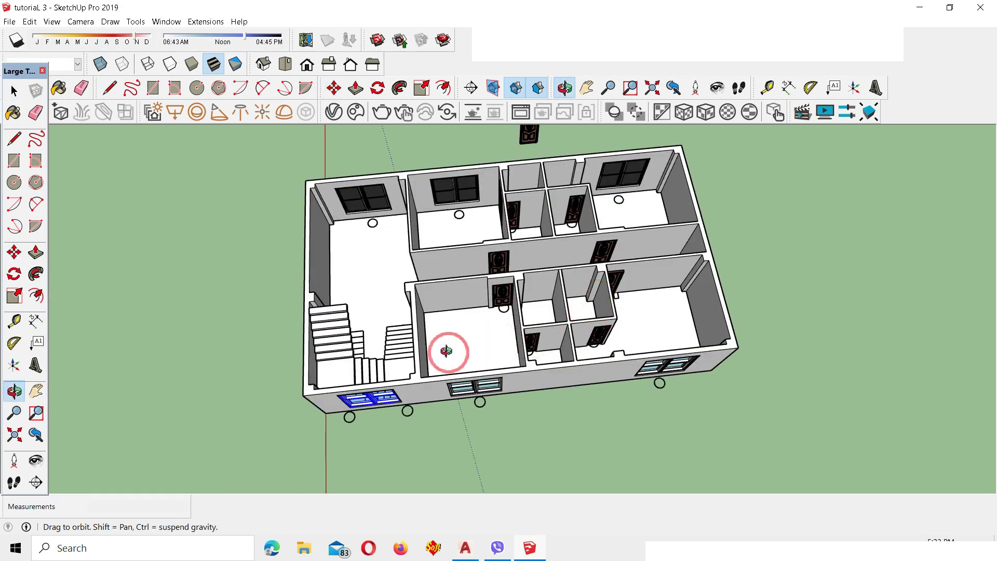
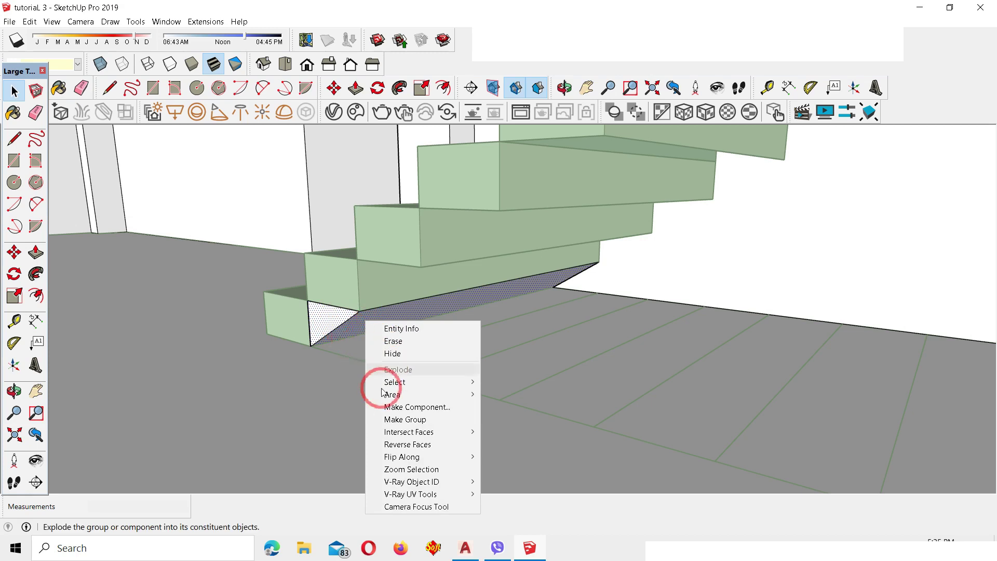
Group the wedge under the first flight's second step and copy it up beneath the following steps
left_click(409, 418)
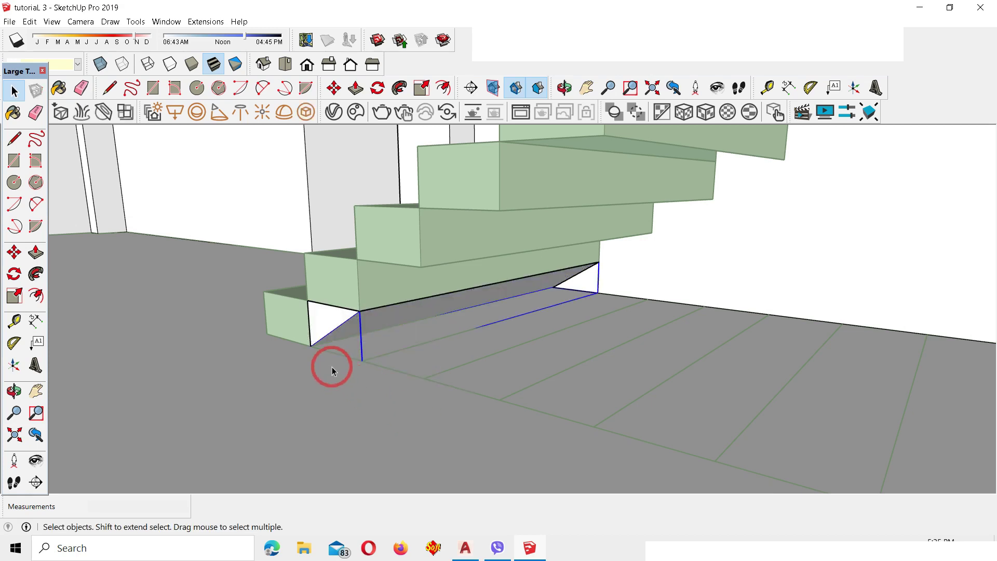
key("m")
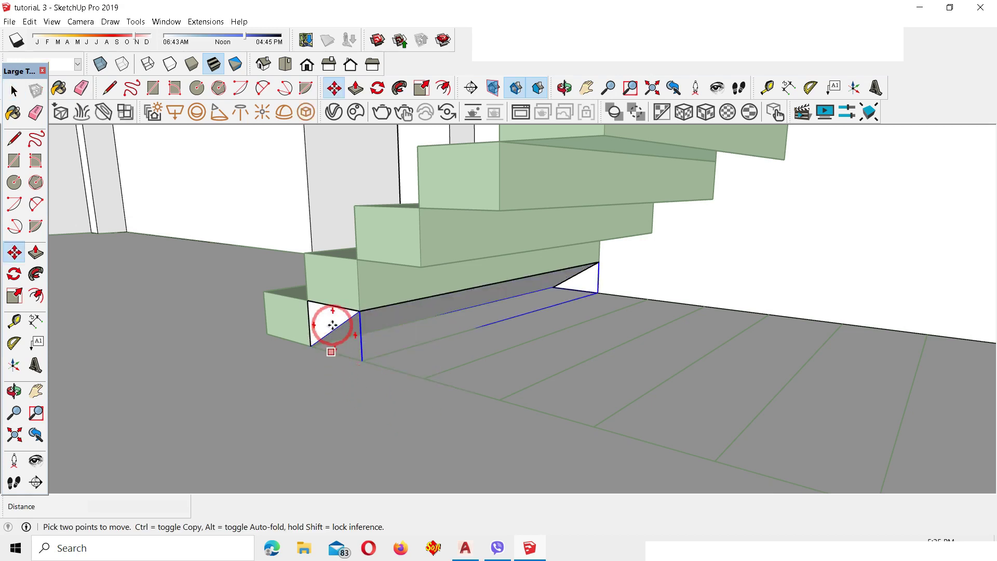
key("ctrl")
left_click(308, 300)
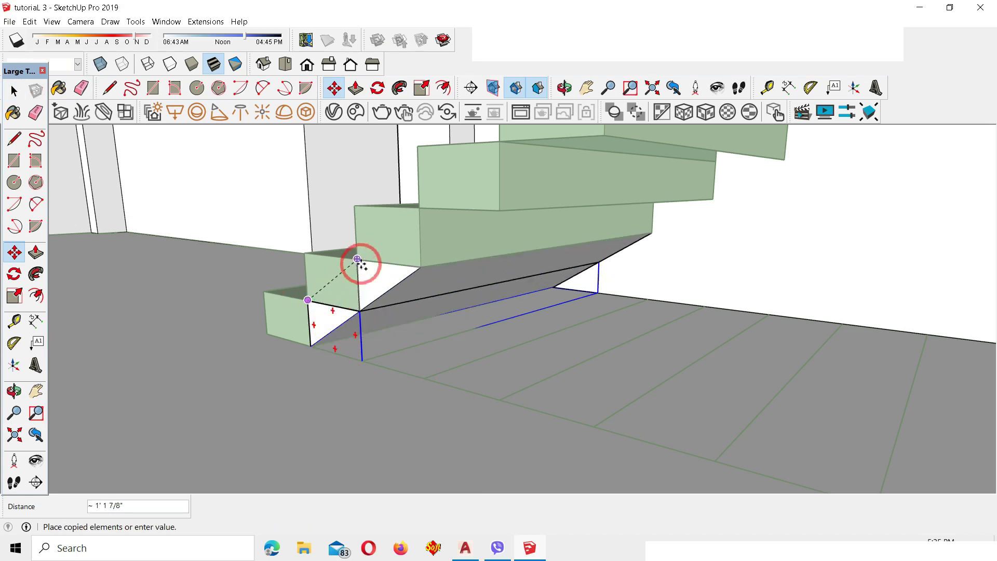
scroll(356, 259, "down", 2)
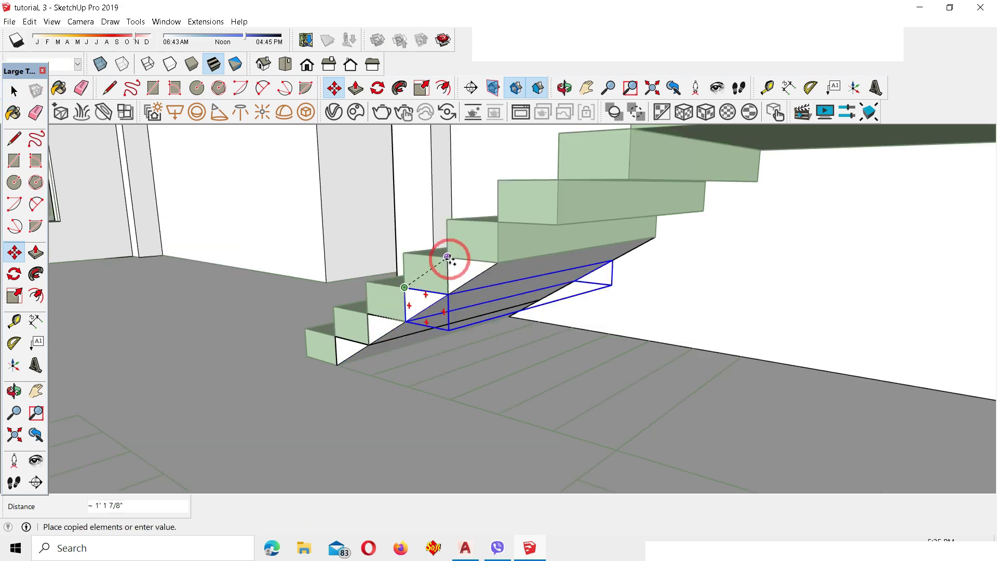
left_click(502, 222)
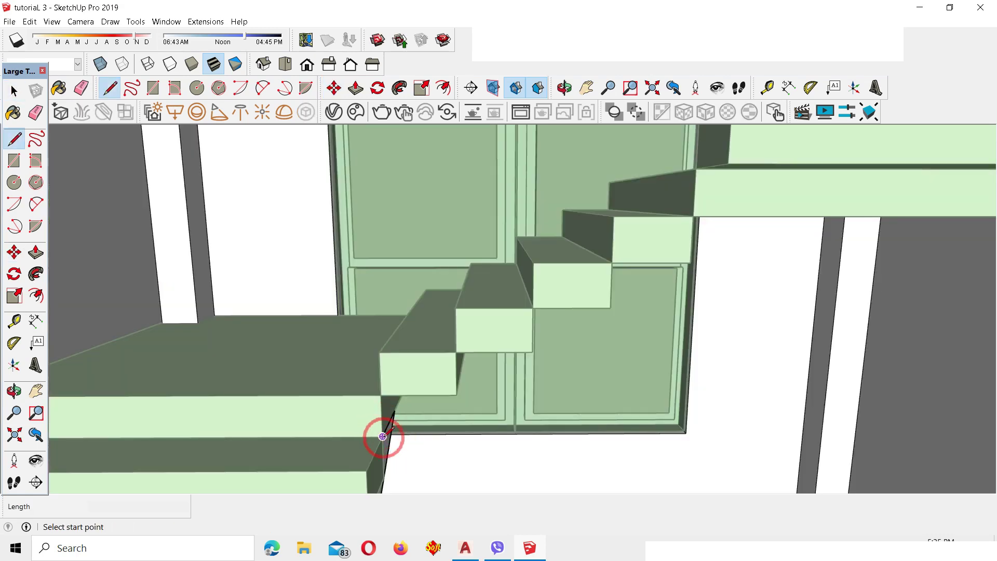
Draw a triangular profile under the middle flight's first step and extrude it 5' 6" along the step's underside
left_click(383, 436)
left_click(382, 394)
left_click(383, 436)
key("p")
left_click(408, 410)
left_click(429, 438)
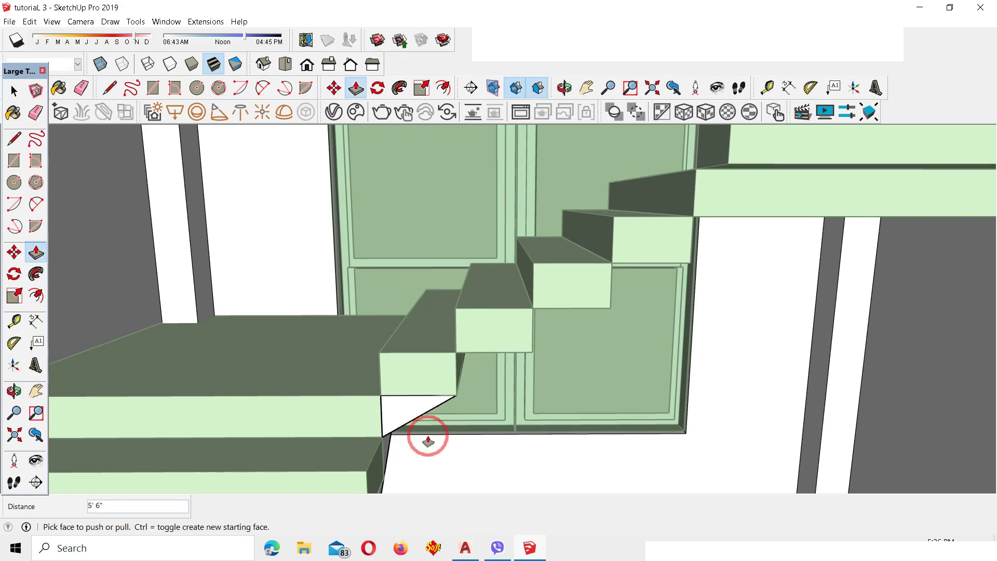
Group the extruded wedge and copy it up the middle flight beneath the steps to the landing
left_click(14, 93)
left_click(399, 419)
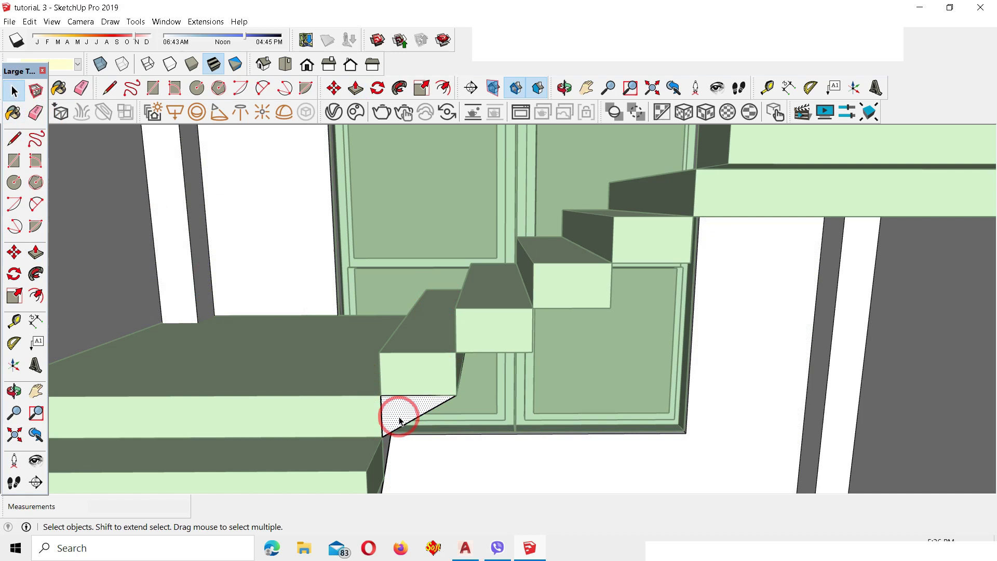
middle_click_drag(441, 404, 14, 113)
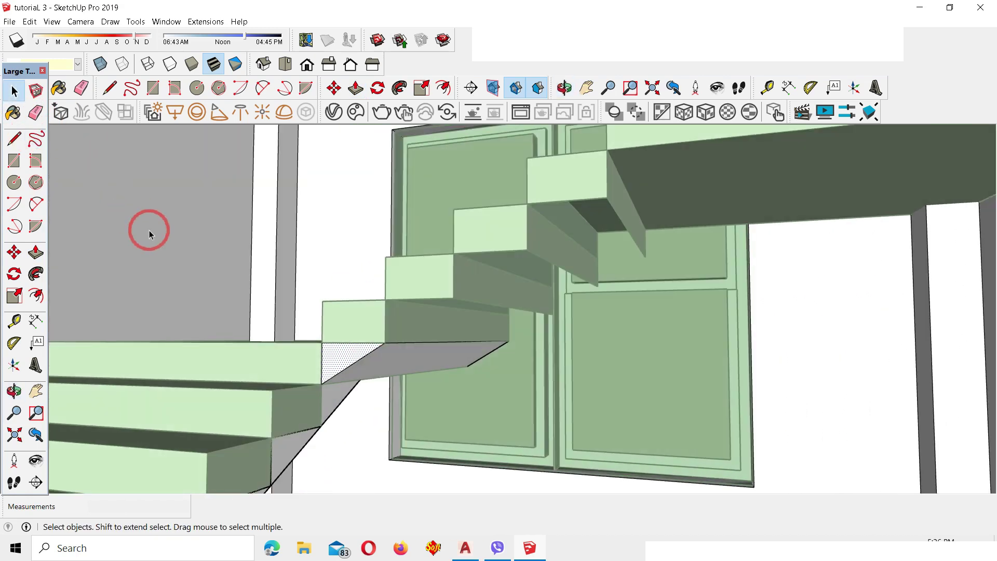
right_click(358, 349)
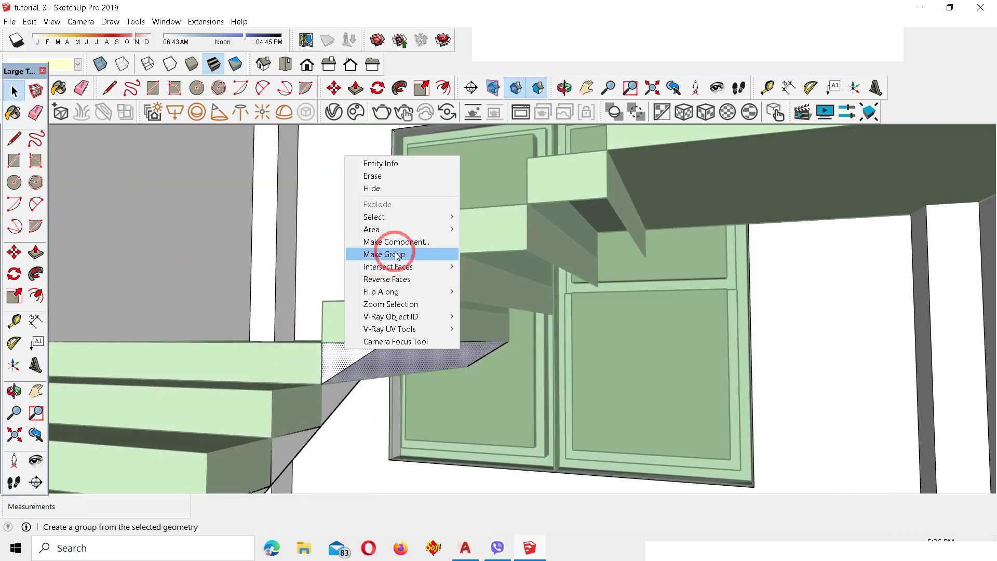
left_click(393, 259)
key("m")
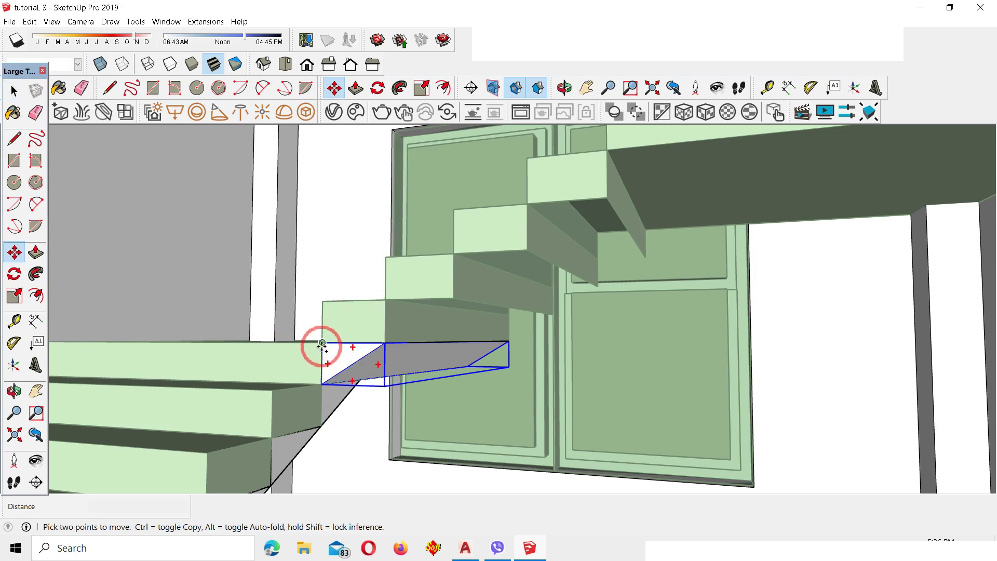
left_click(322, 343)
left_click(384, 300)
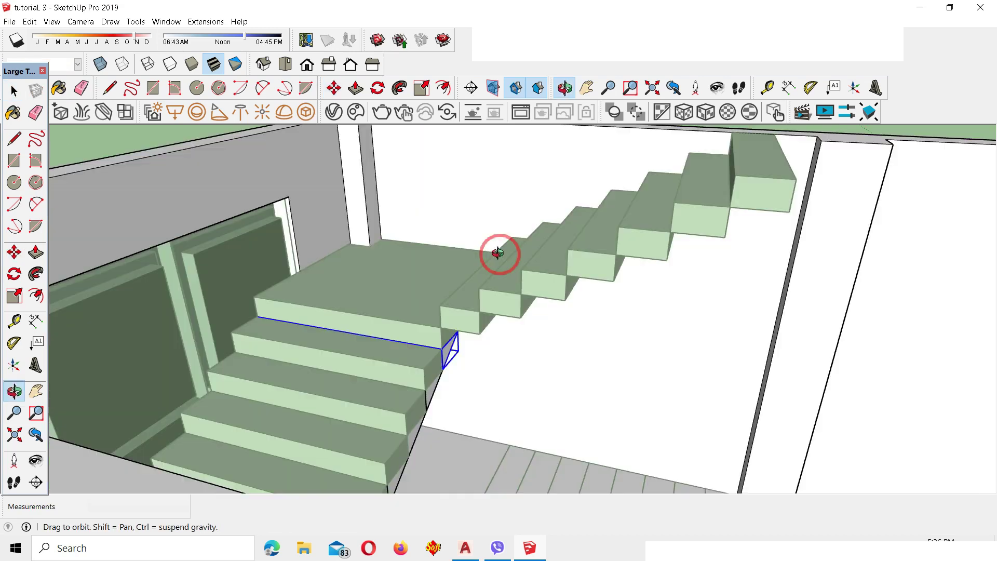
middle_click_drag(499, 253, 467, 314)
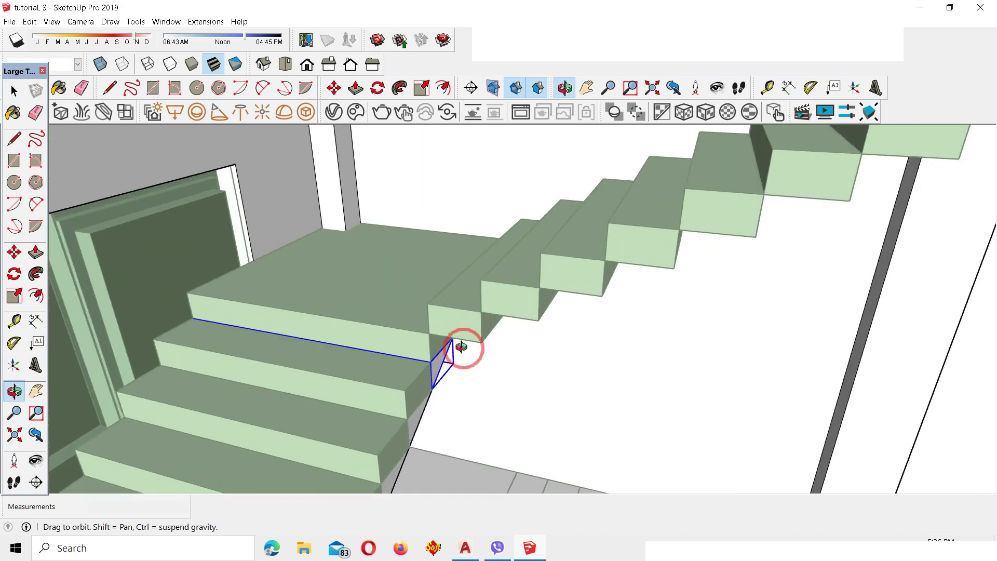
key("l")
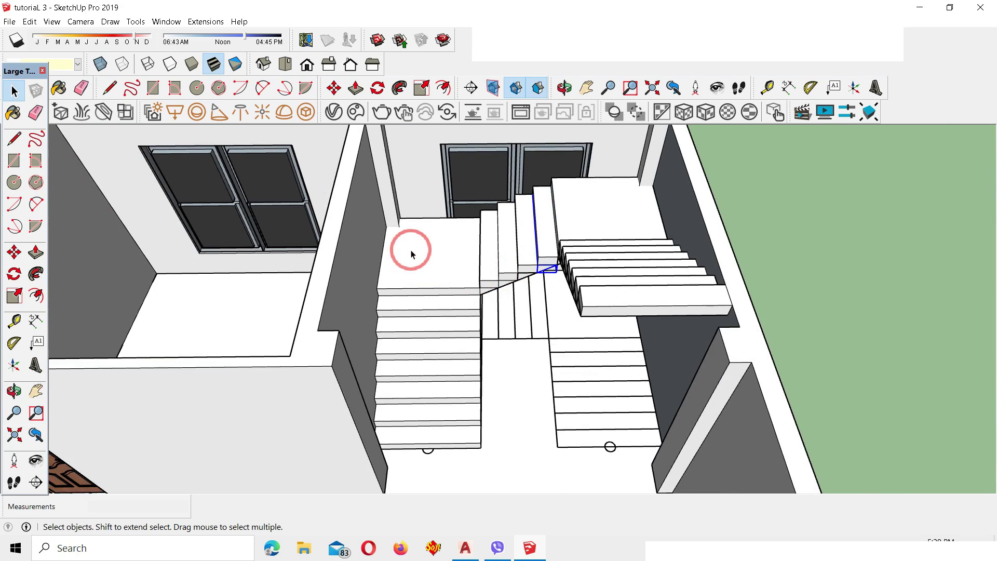
Select the wedge groups under the staircase's three flights and explode them
left_click_drag(413, 250, 655, 406)
scroll(554, 330, "up", 1)
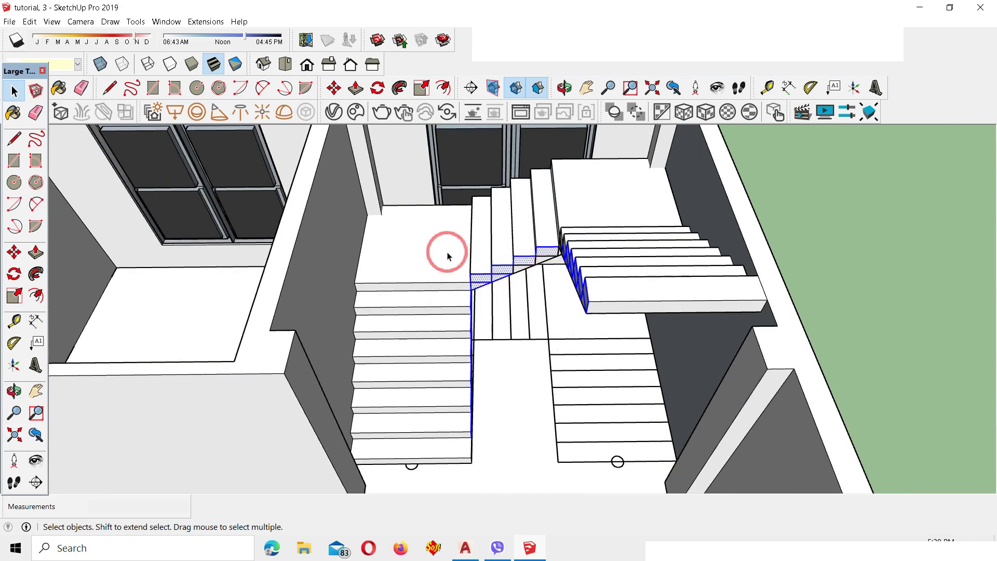
scroll(468, 255, "up", 3)
scroll(415, 226, "down", 3)
scroll(649, 278, "up", 3)
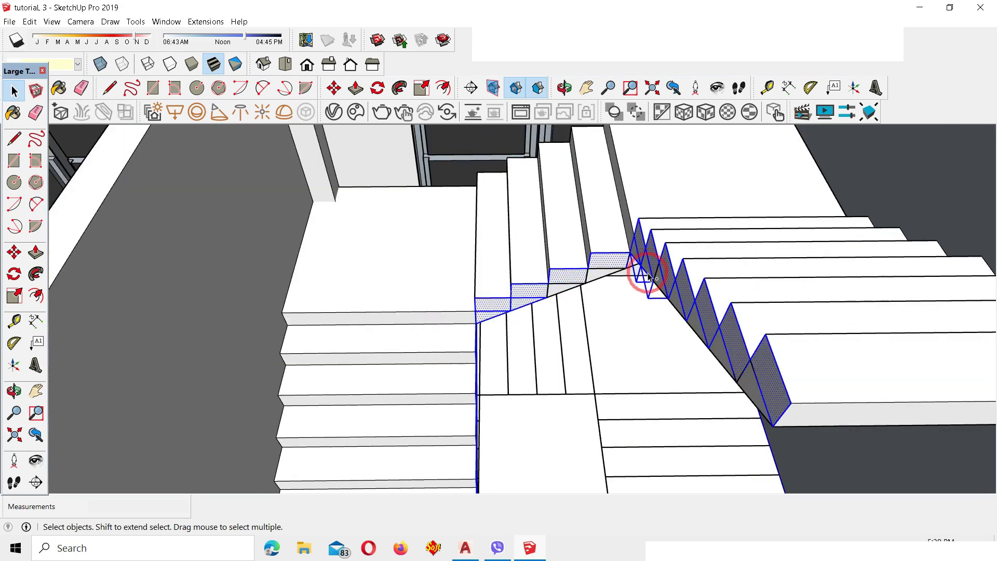
scroll(649, 277, "up", 3)
left_click(749, 334, "ctrl")
left_click(488, 295, "ctrl")
left_click(534, 270, "ctrl")
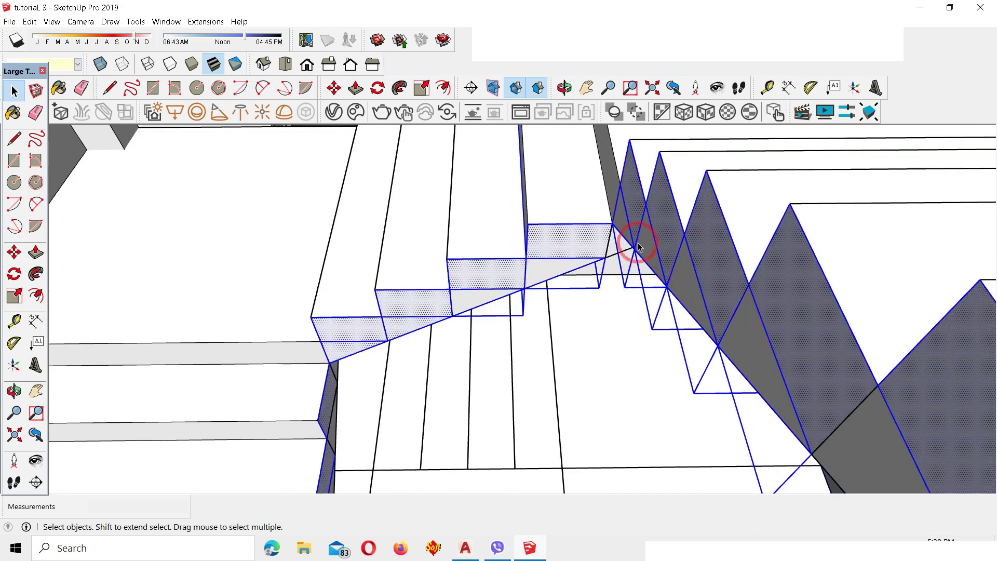
scroll(541, 245, "down", 4)
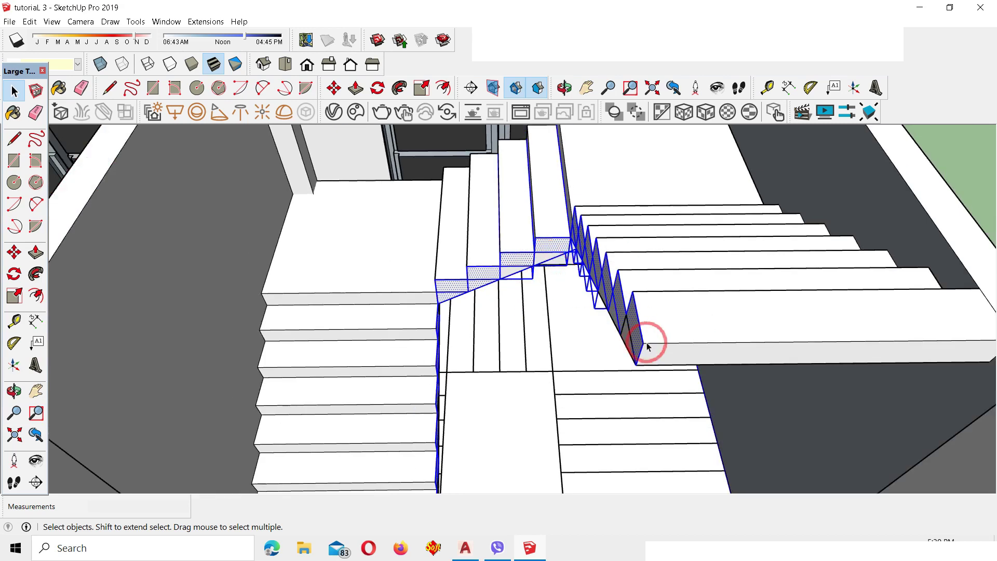
scroll(597, 334, "up", 5)
scroll(638, 328, "down", 2)
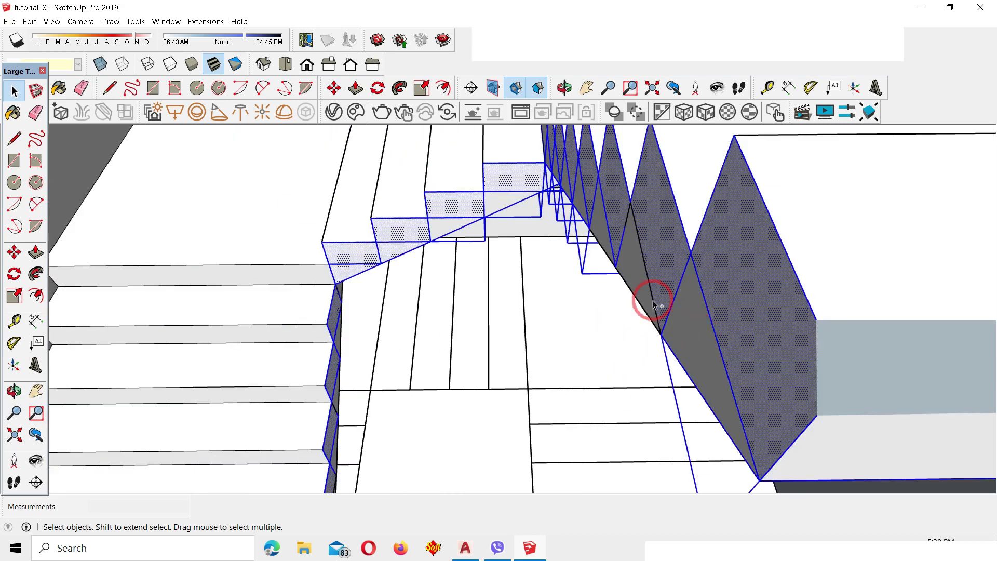
scroll(513, 275, "down", 3)
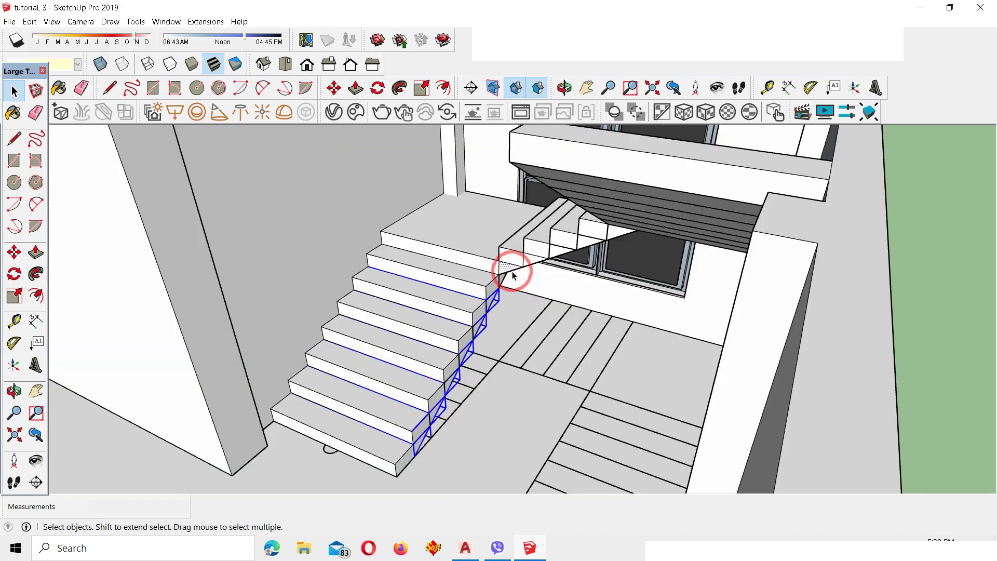
middle_click_drag(513, 275, 612, 232)
right_click(612, 232)
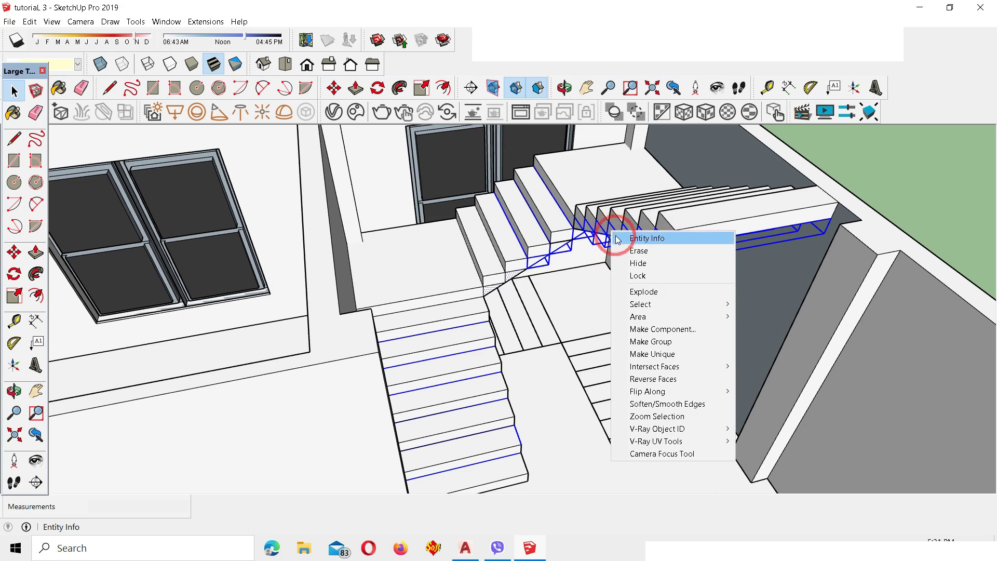
left_click(660, 292)
Erase the seam lines between steps and wedges on the upper flight's side face
scroll(587, 221, "up", 4)
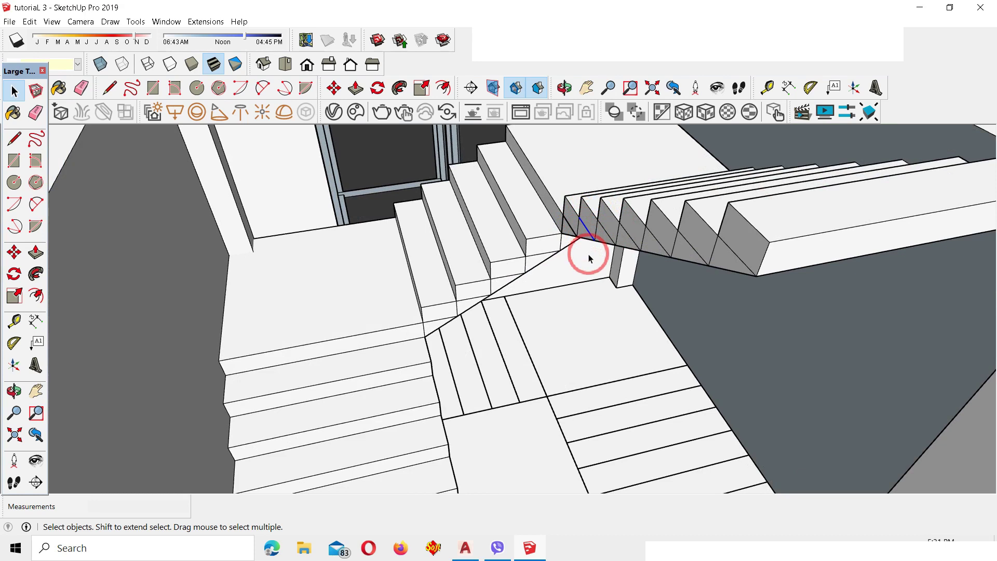
key("e")
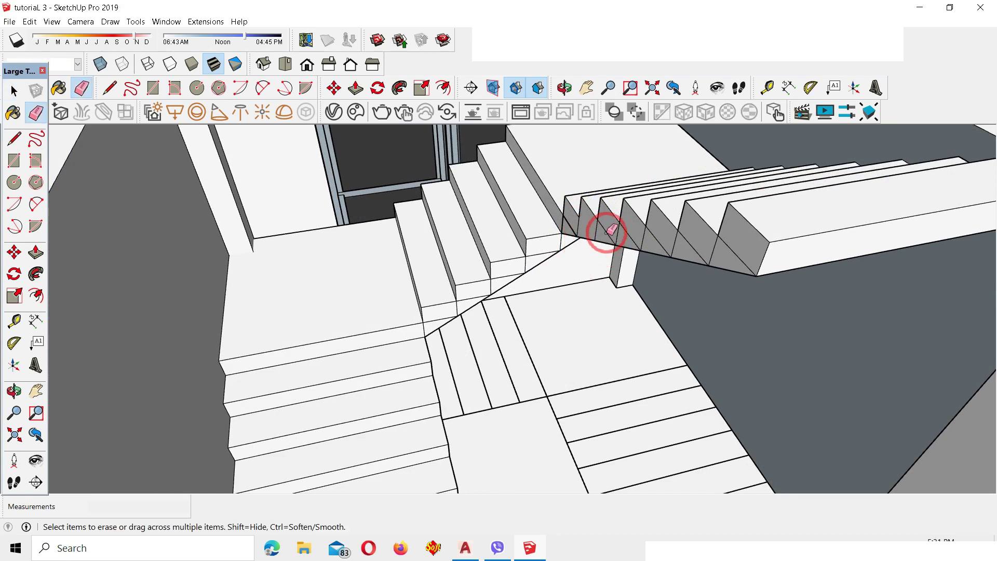
scroll(606, 228, "up", 2)
left_click(743, 240)
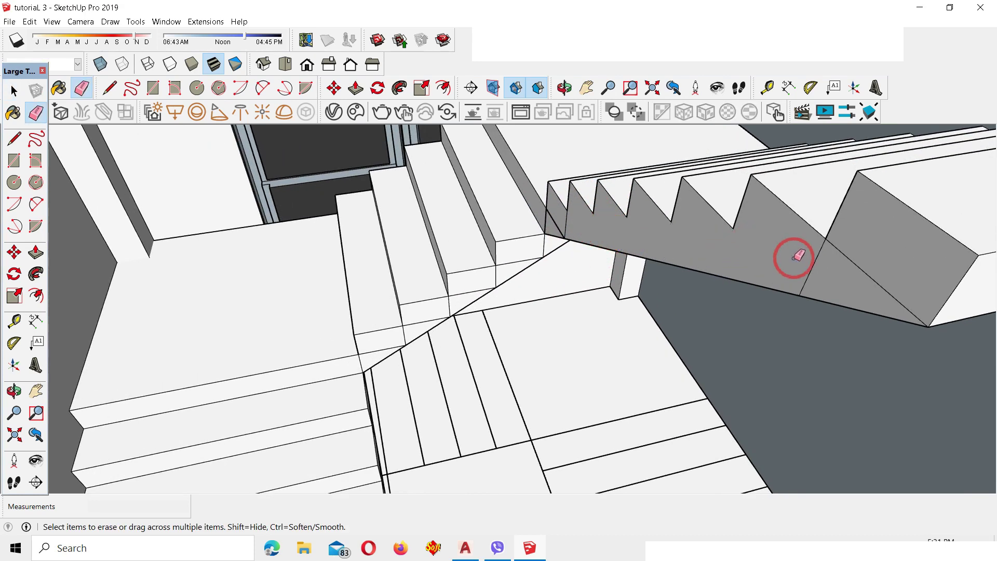
left_click(836, 249)
key("space")
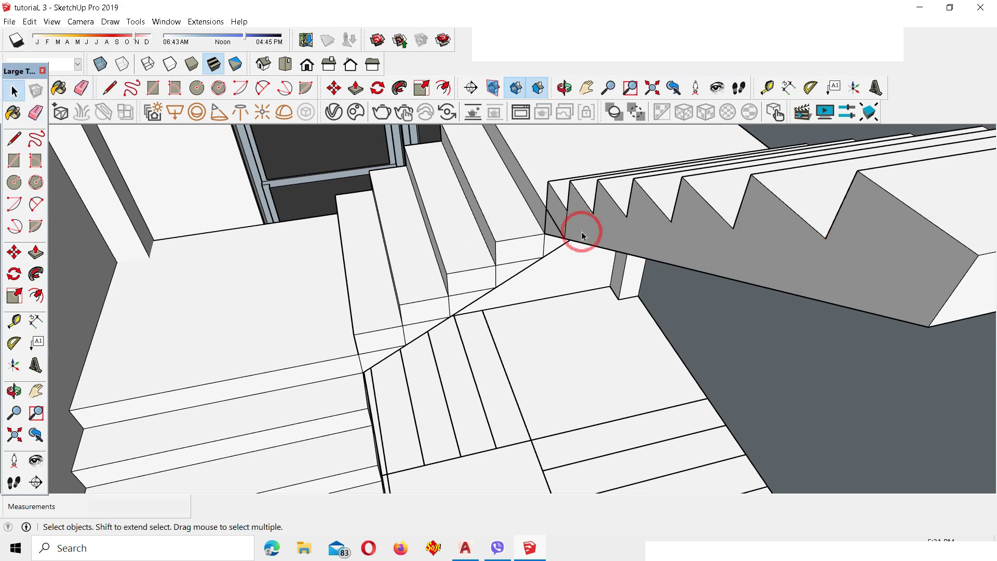
Explode the remaining wedge group where the upper flight meets the landing and select its side face
scroll(539, 219, "up", 1)
left_click(556, 232)
right_click(556, 233)
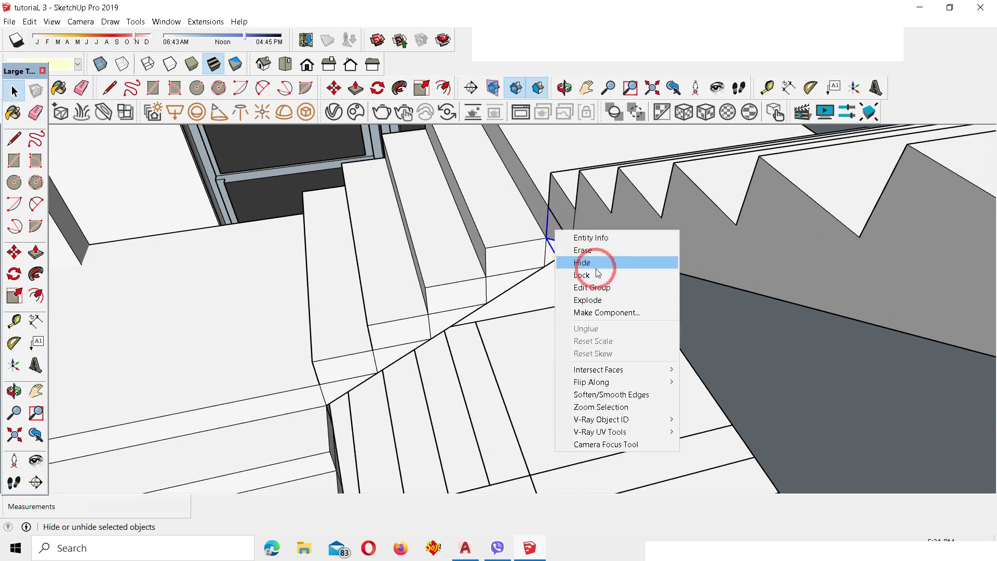
left_click(598, 300)
left_click(570, 227)
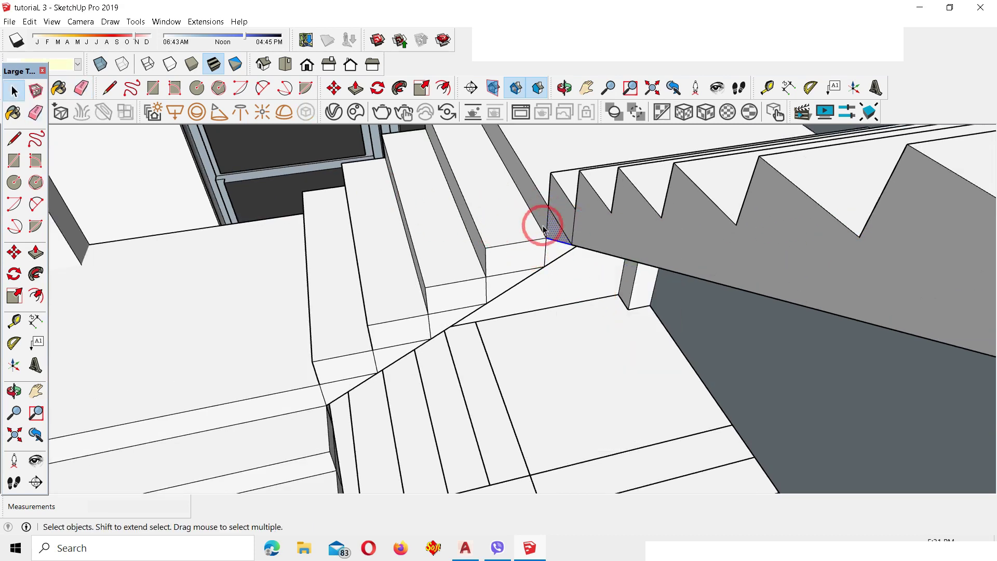
middle_click_drag(540, 225, 777, 260)
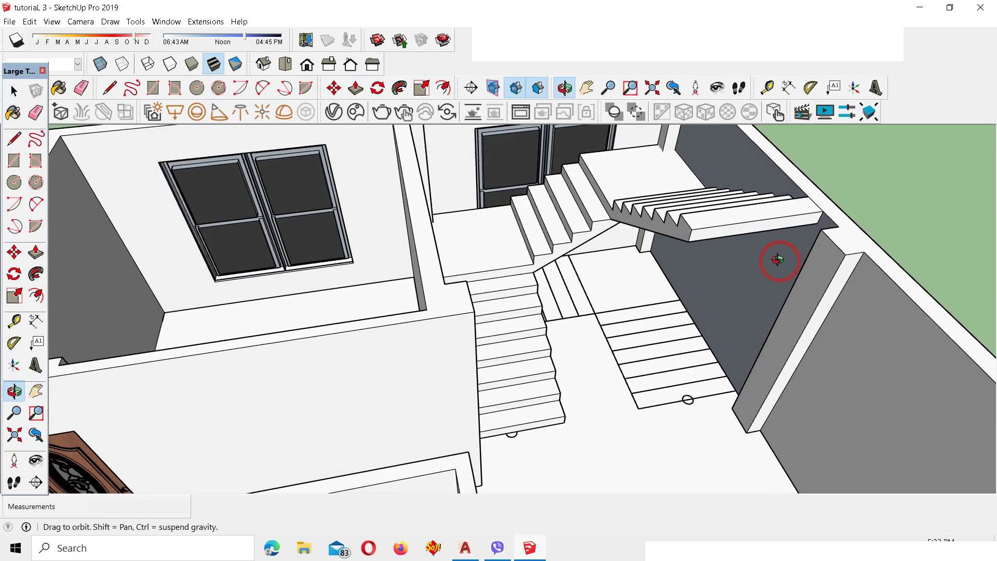
Close the staircase room's window opening in the long wall with an 8' Push/Pull
mouse_move(653, 244)
middle_mouse_down()
mouse_move(623, 189)
mouse_move(572, 151)
mouse_move(567, 204)
mouse_move(391, 241)
mouse_move(710, 291)
middle_mouse_up()
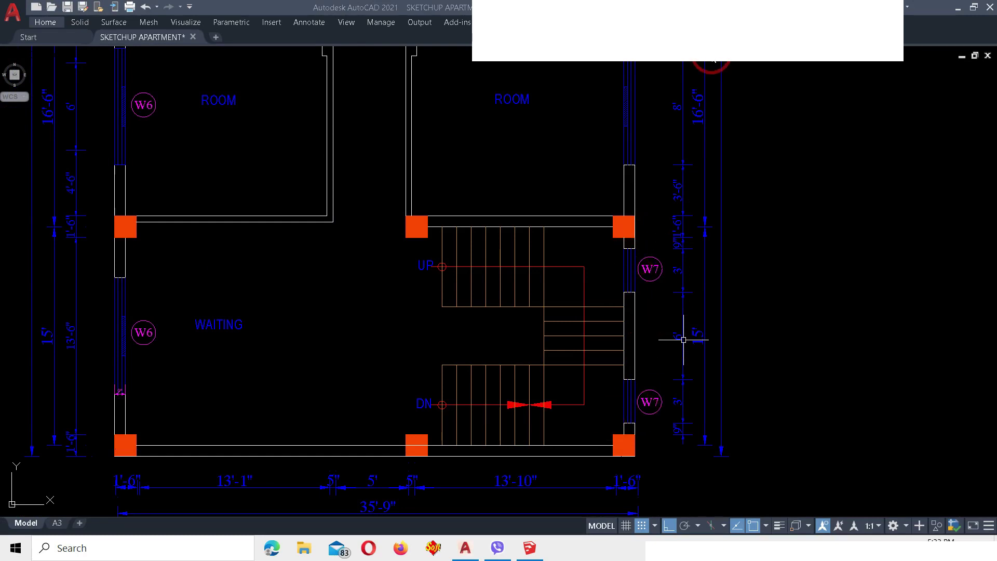
left_click(444, 397)
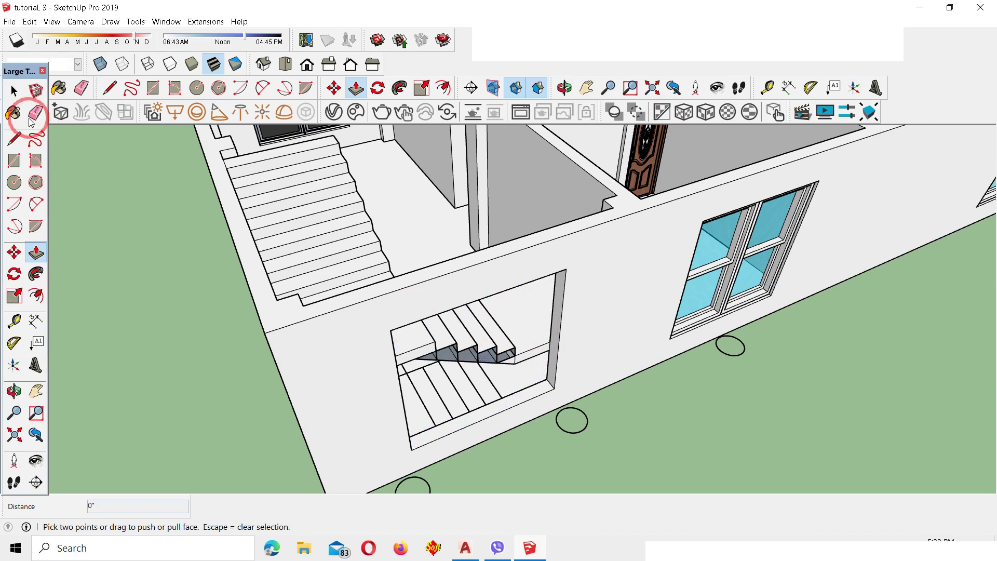
left_click(16, 94)
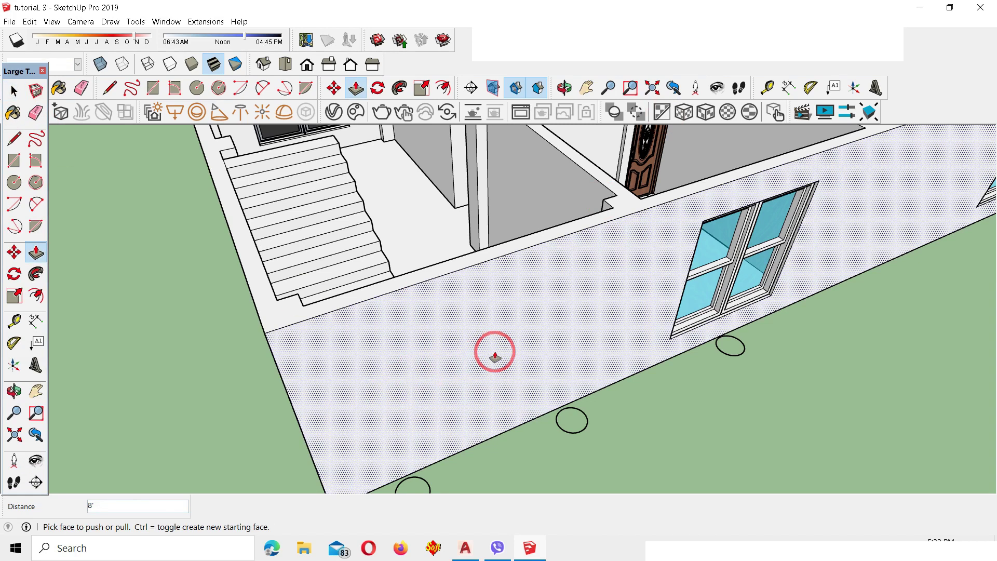
scroll(495, 352, "down", 1)
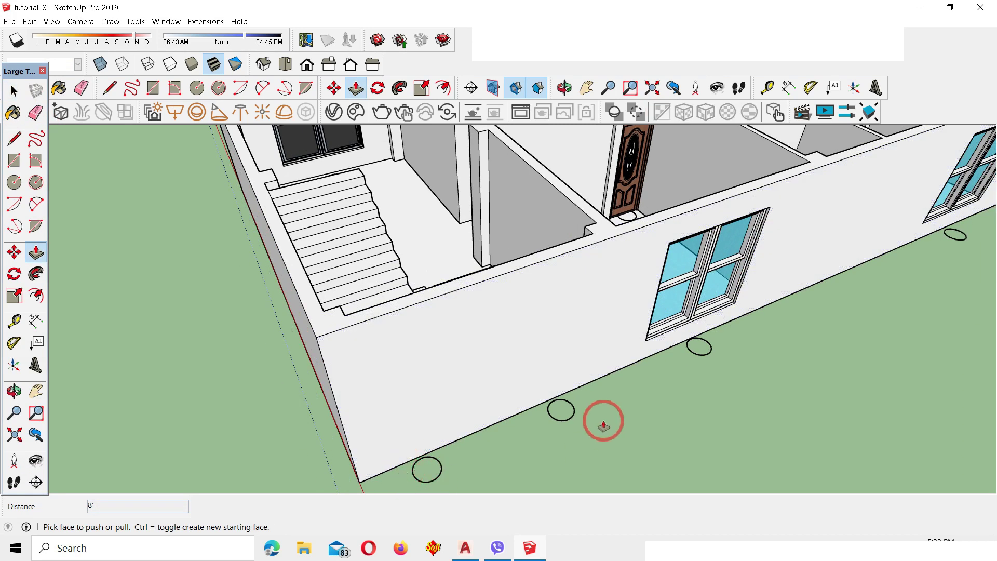
Place a vertical guide on the staircase room's outer wall, midway between its two planned windows
middle_click_drag(553, 425, 478, 430)
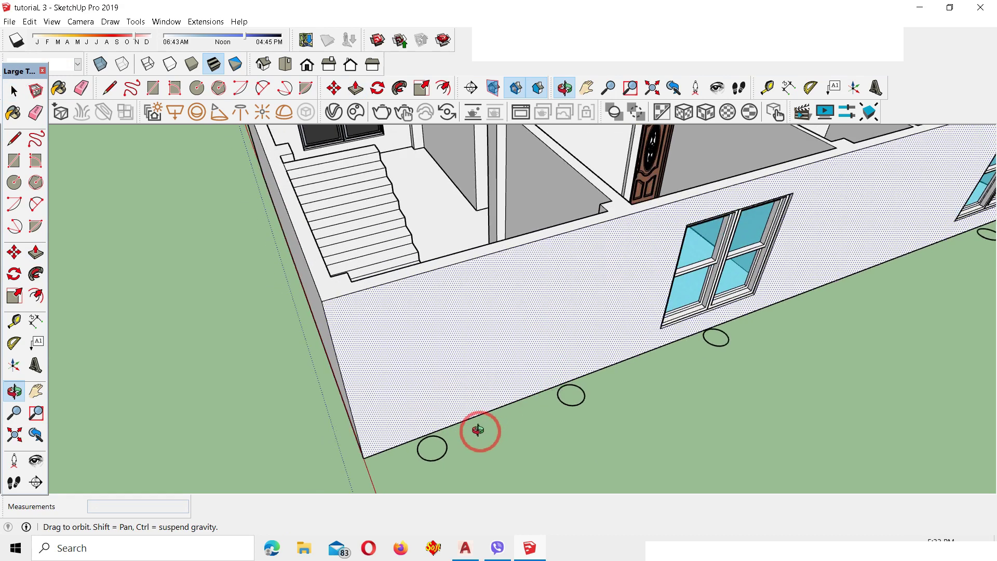
key("t")
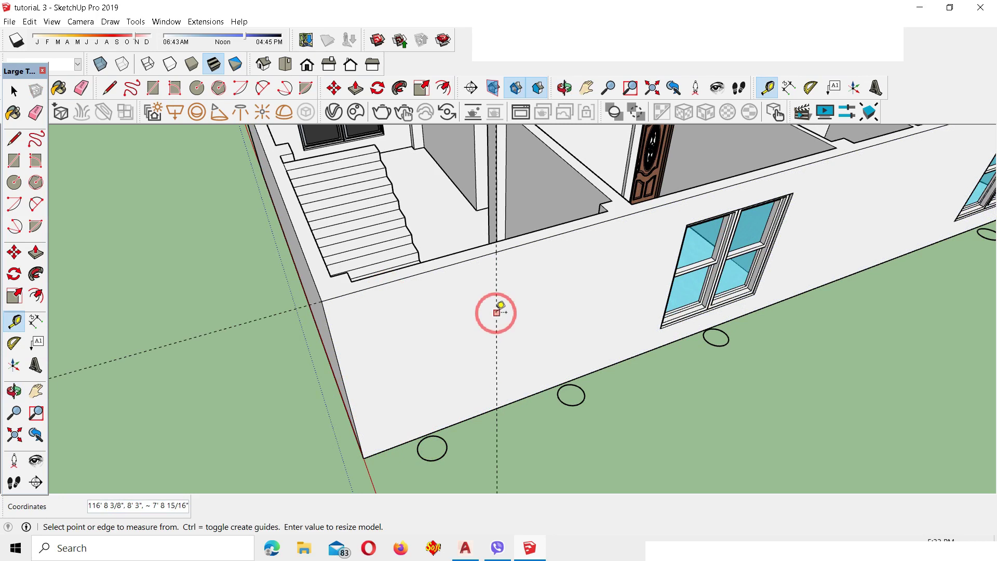
left_click(496, 311)
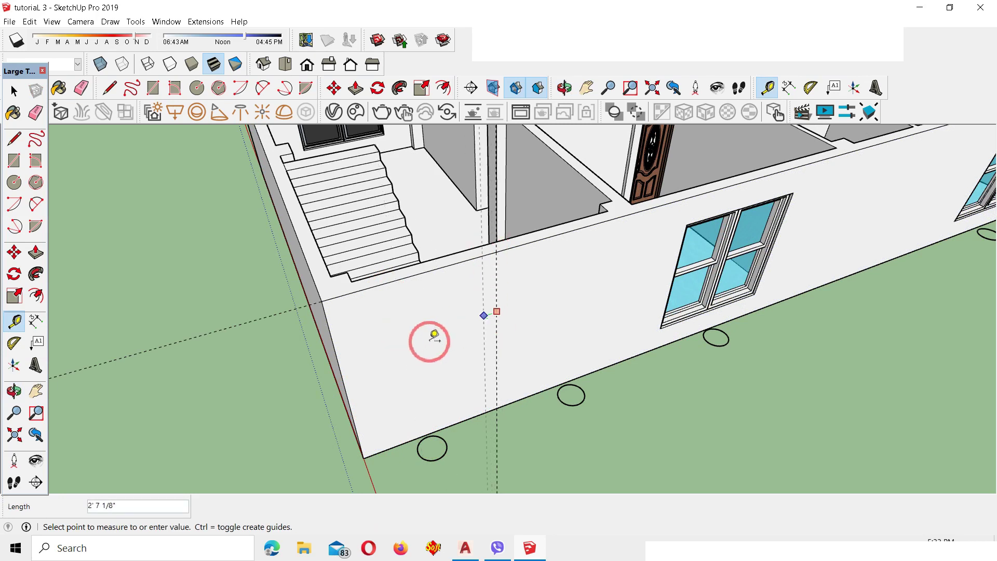
left_click(415, 340)
key("l")
scroll(496, 242, "up", 4)
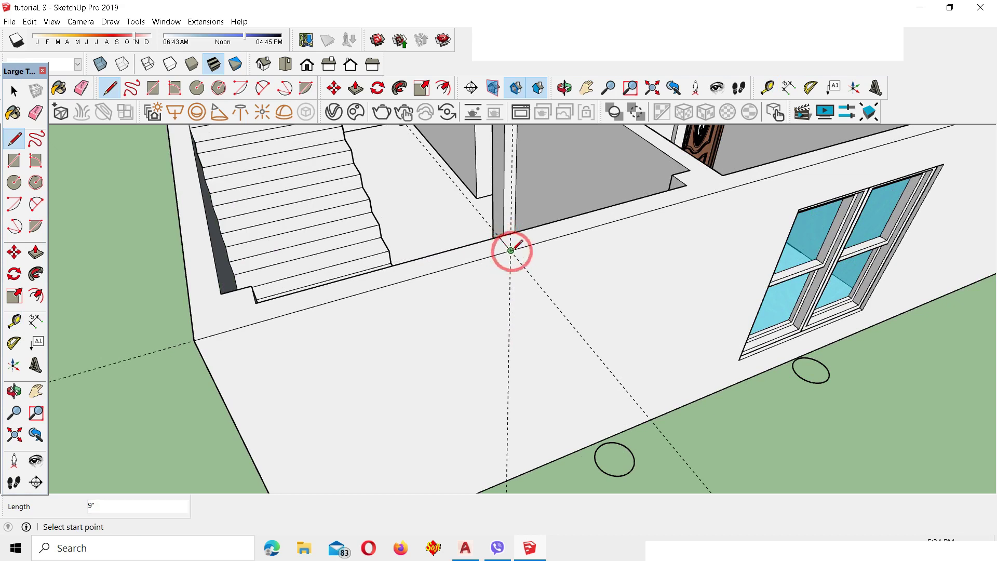
Add vertical guides on both sides of the middle guide to mark the centres of the staircase's two windows
key("t")
left_click(388, 269)
key("Escape")
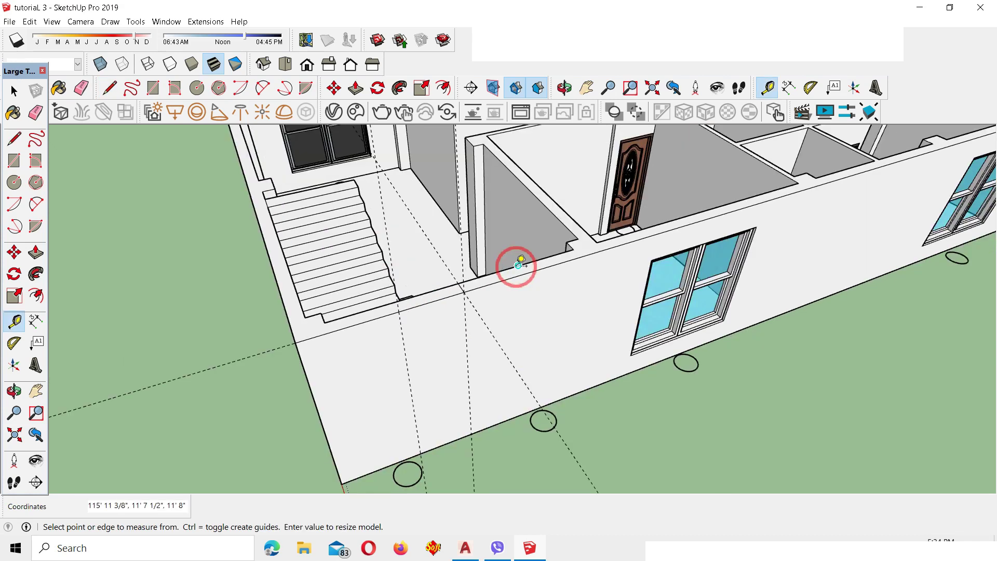
scroll(520, 263, "up", 1)
left_click(517, 265)
scroll(528, 269, "down", 1)
key("space")
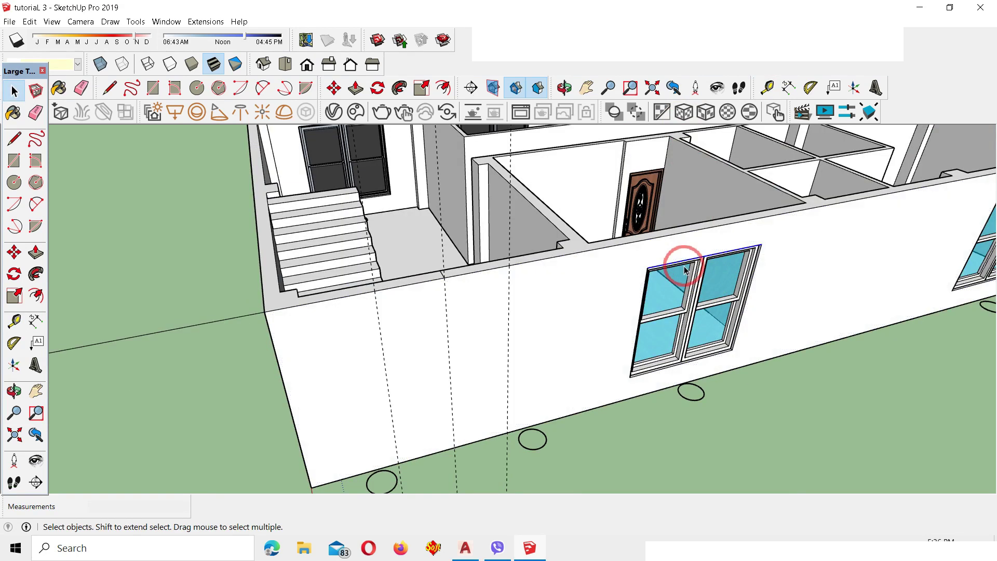
Place a horizontal guide along the wall level with the neighbouring window's top edge
key("t")
left_click(683, 260)
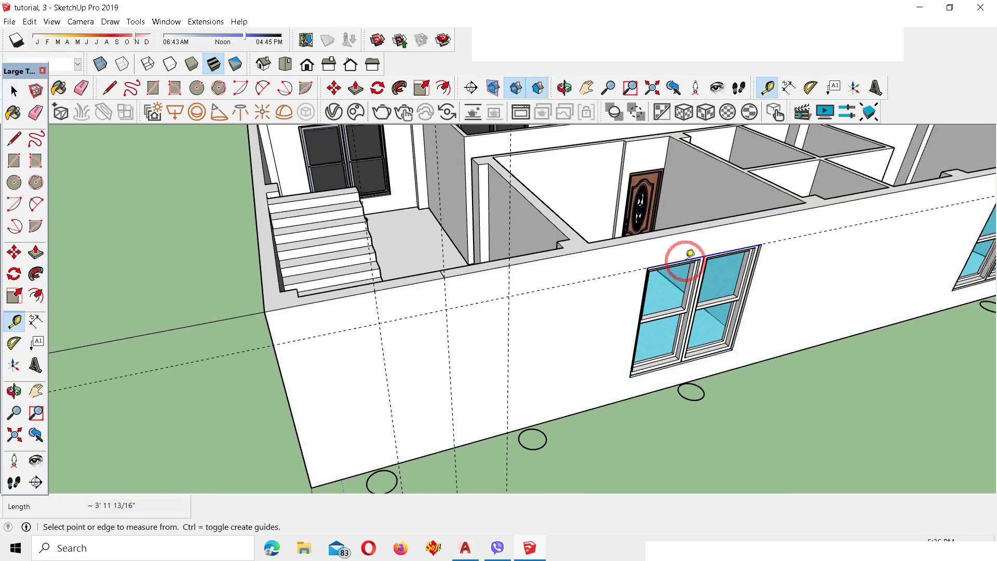
left_click(342, 331)
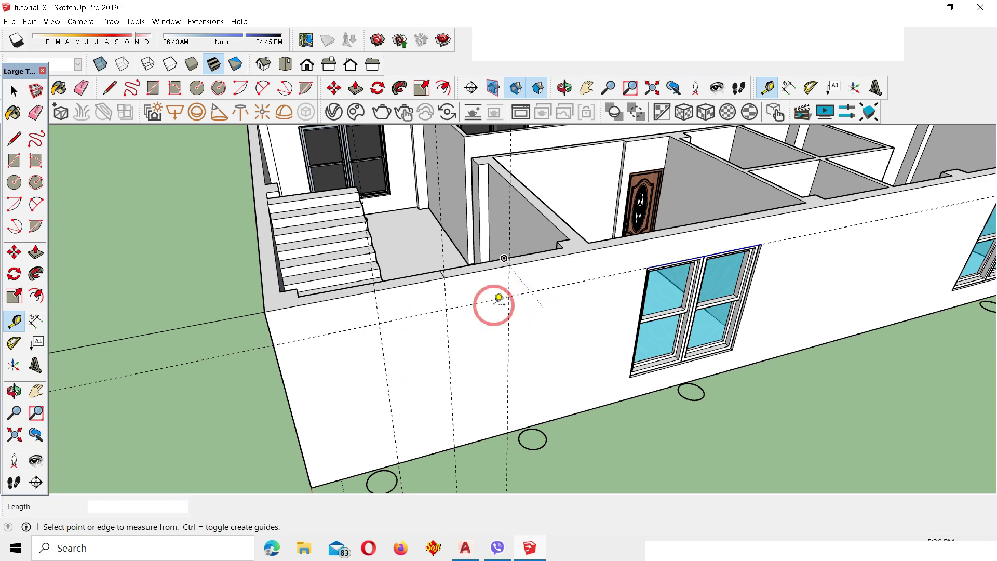
Offset vertical guides 2' to either side of each staircase window's centre guide
left_click(383, 352)
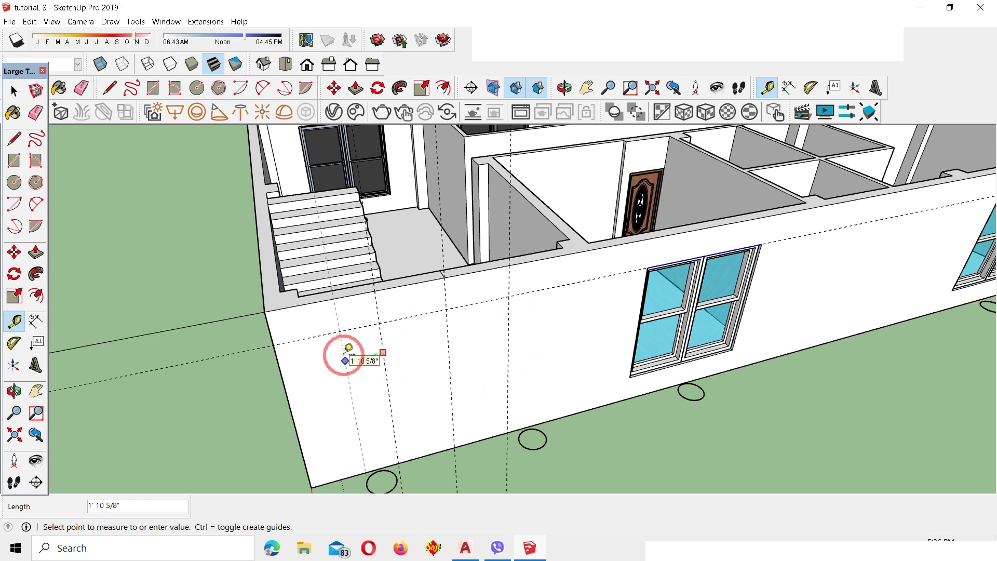
type("2'")
key("Return")
left_click(383, 348)
type("2'")
key("Return")
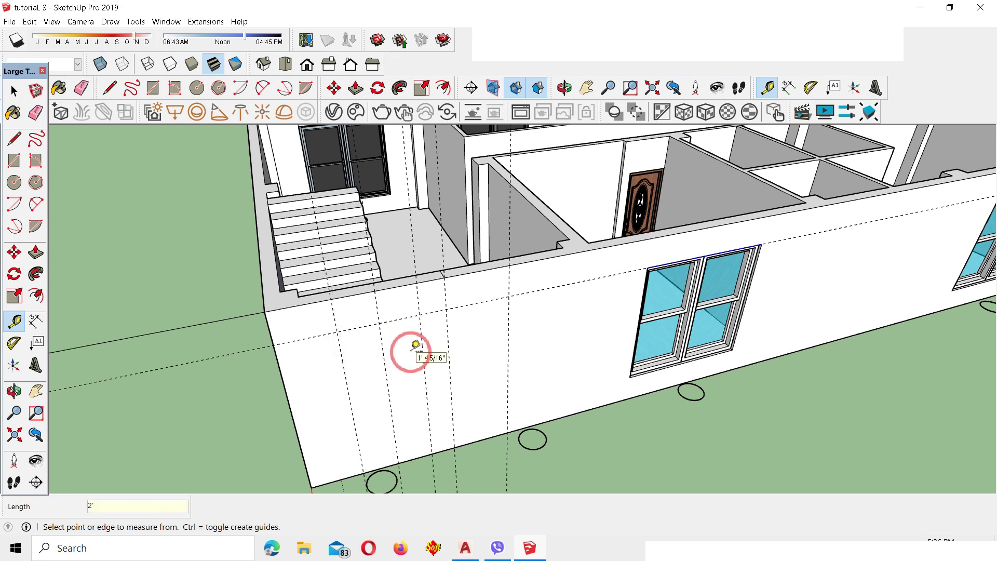
left_click(508, 327)
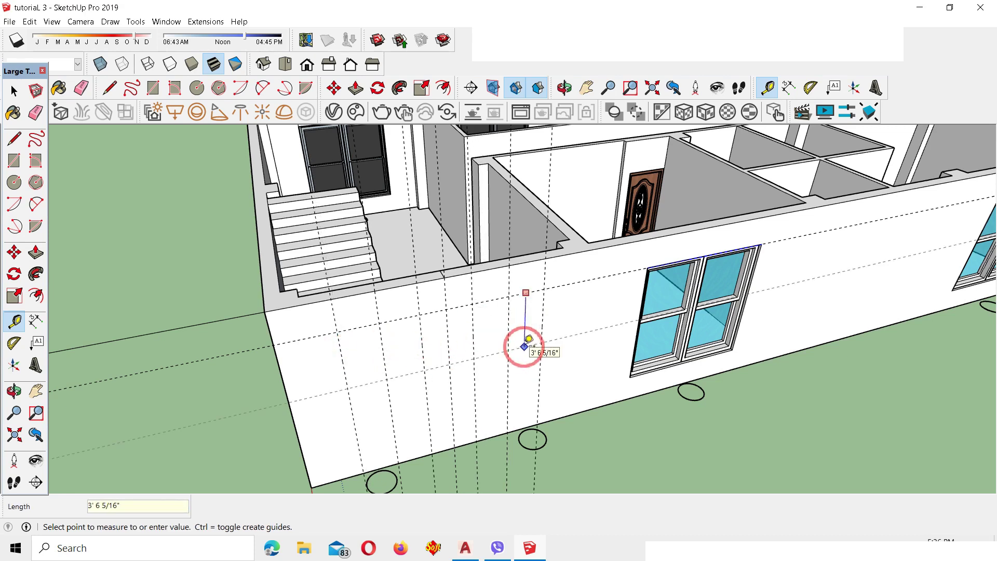
Add a horizontal guide 2' below the window-top guide and draw both staircase window rectangles between the guides
type("2'")
key("Return")
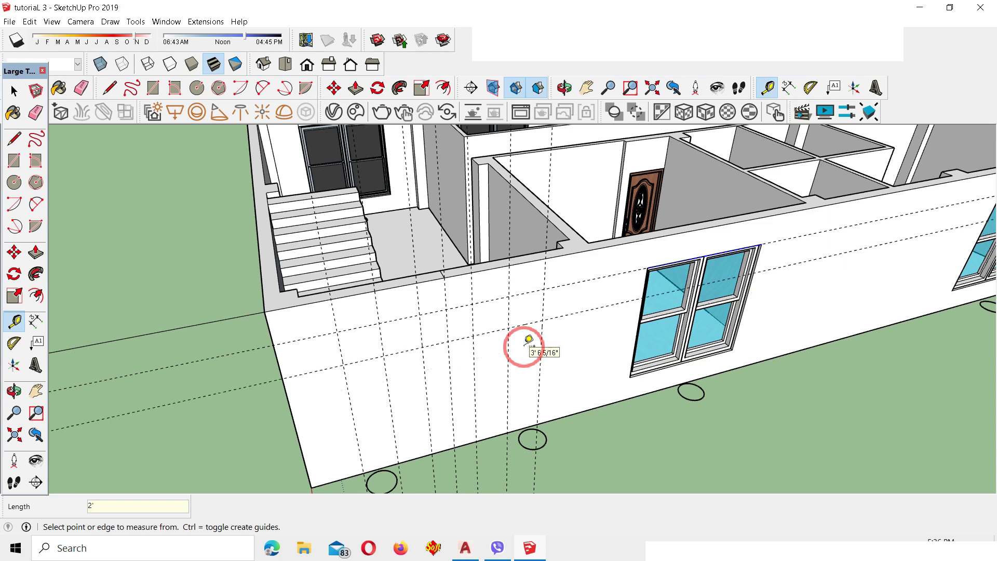
key("r")
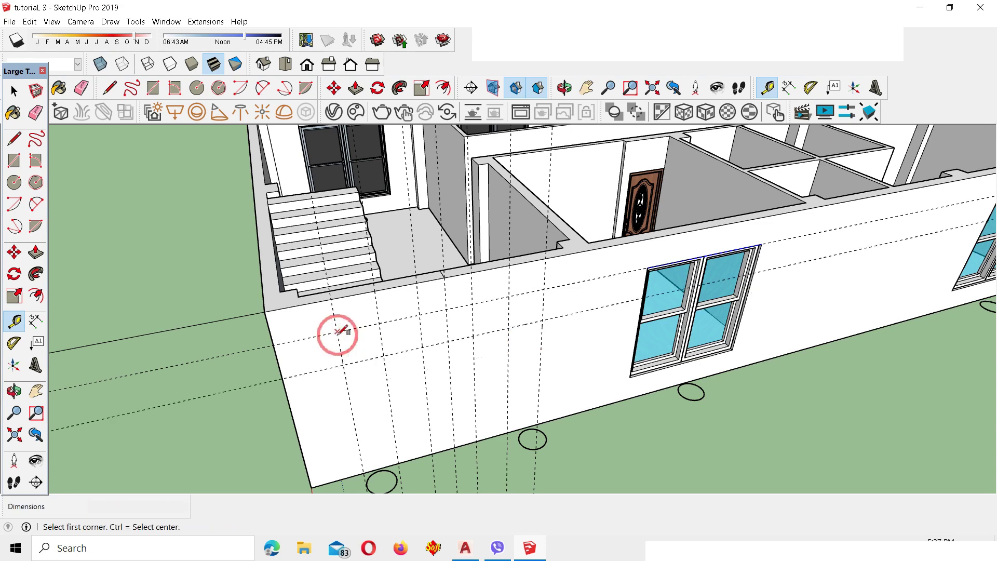
left_click(338, 334)
left_click(423, 347)
left_click(473, 304)
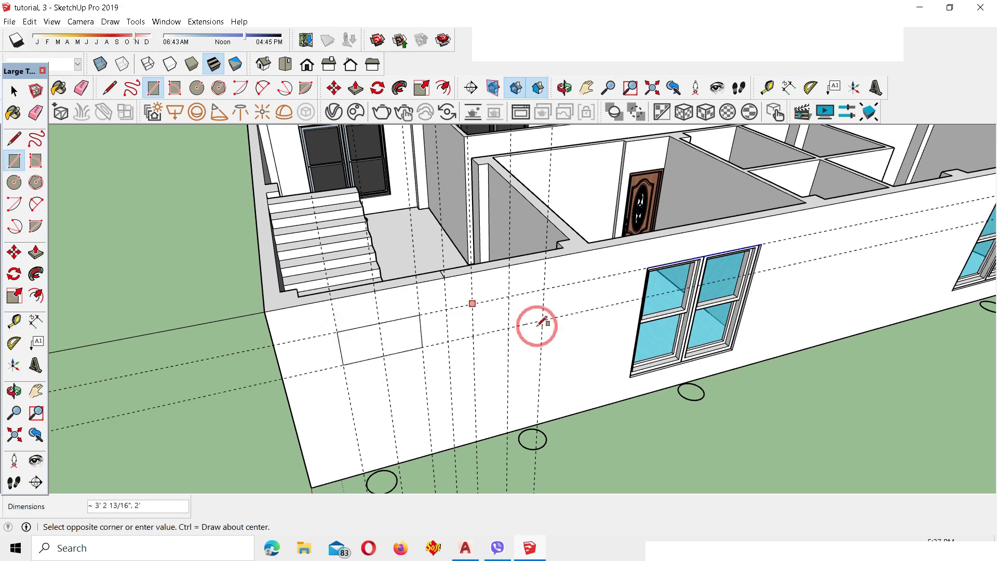
Push both staircase window rectangles 9" through the wall to cut the openings
key("p")
left_click(379, 340)
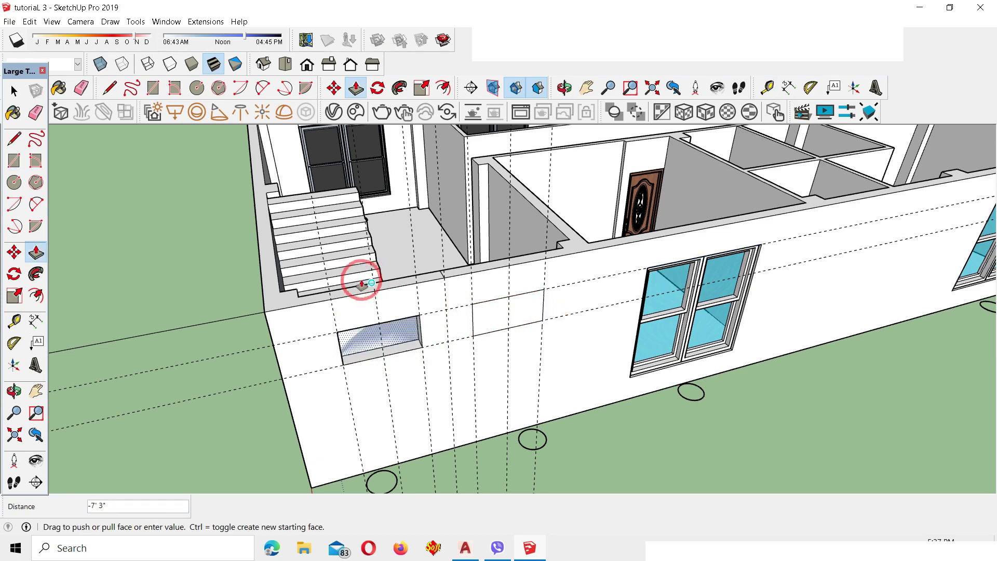
left_click(369, 289)
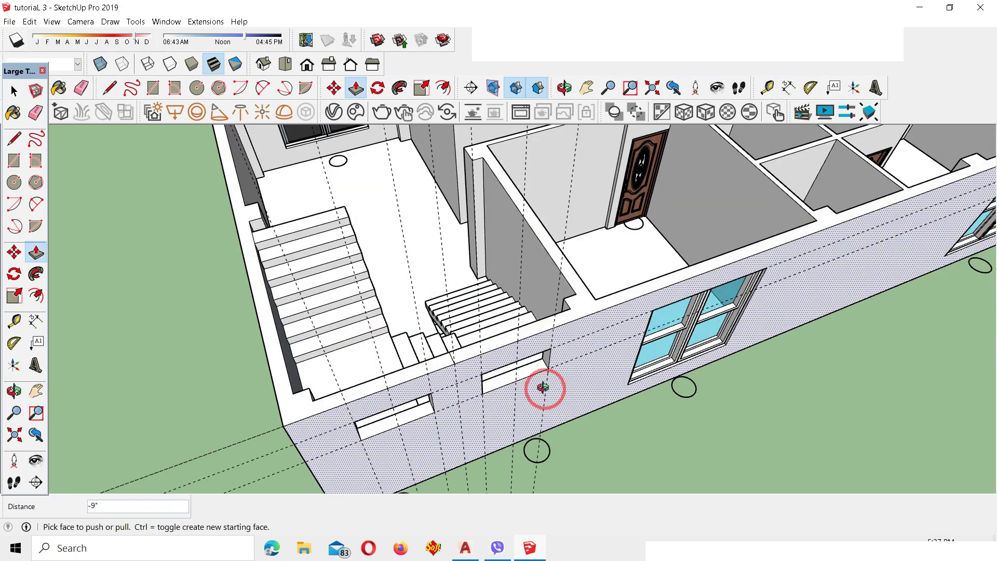
Copy the neighbouring room's window to the upper corner of the staircase opening nearest to it
middle_click_drag(543, 388, 646, 314)
left_click(646, 313)
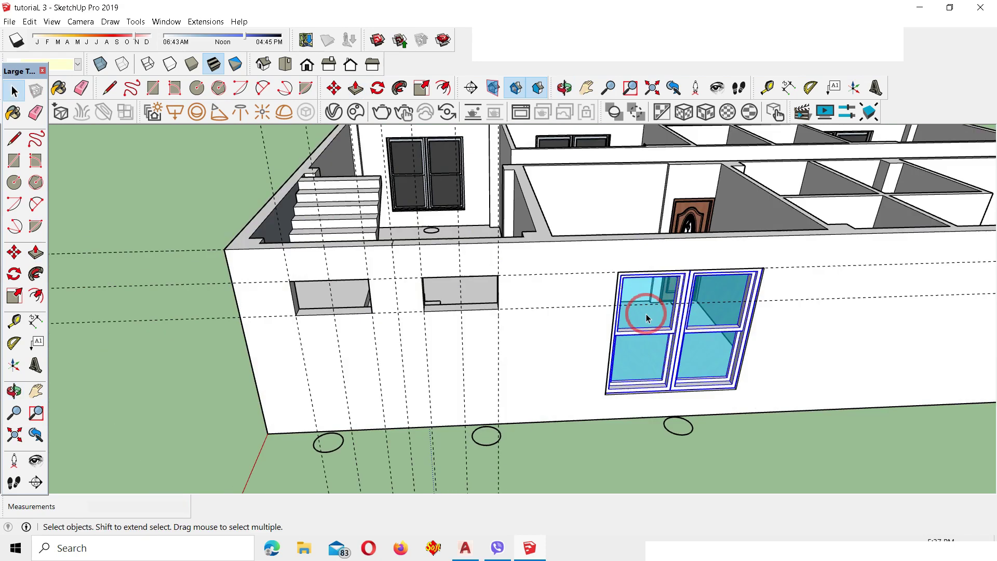
key("m")
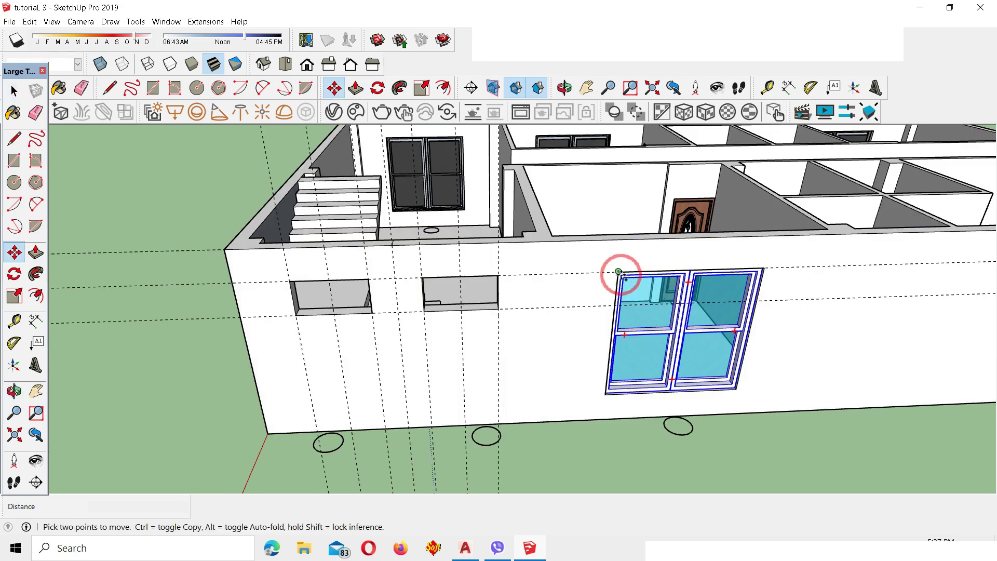
key("ctrl")
left_click(618, 271)
left_click(424, 277)
Scale the copied window to fit the small staircase opening
left_click(422, 87)
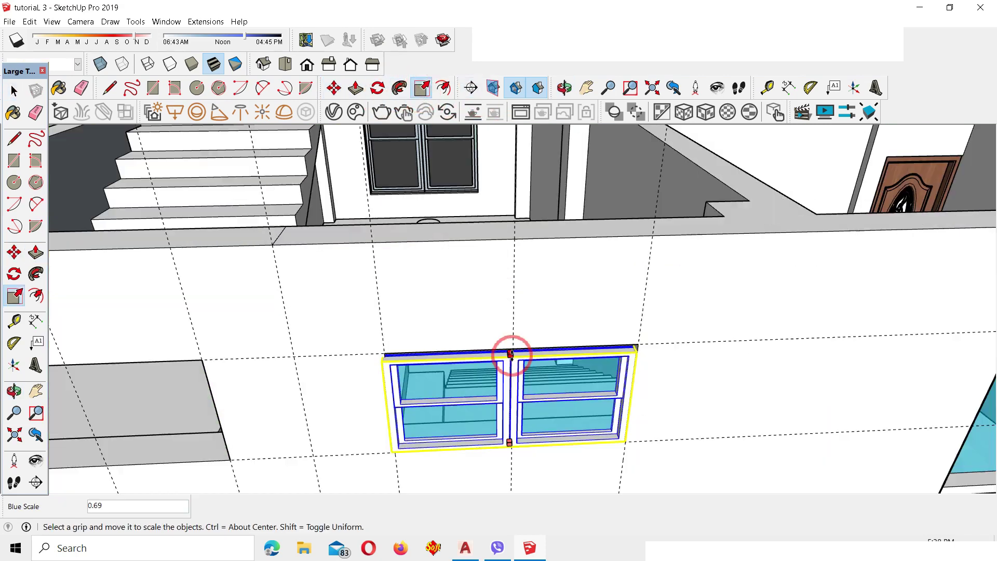
left_click(510, 348)
scroll(665, 295, "down", 3)
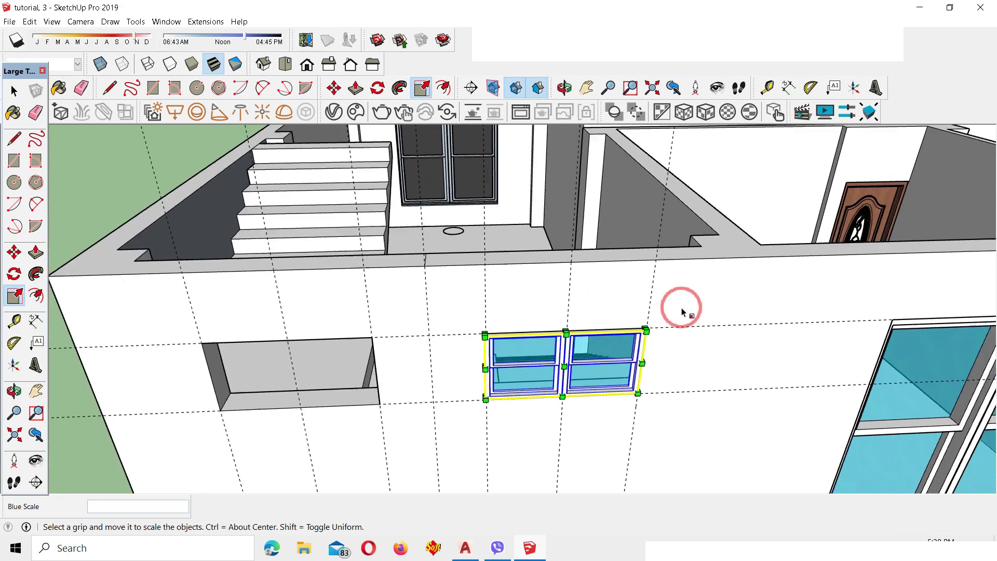
Copy the resized window into the other staircase opening, nearer the building corner
scroll(481, 403, "up", 1)
key("m")
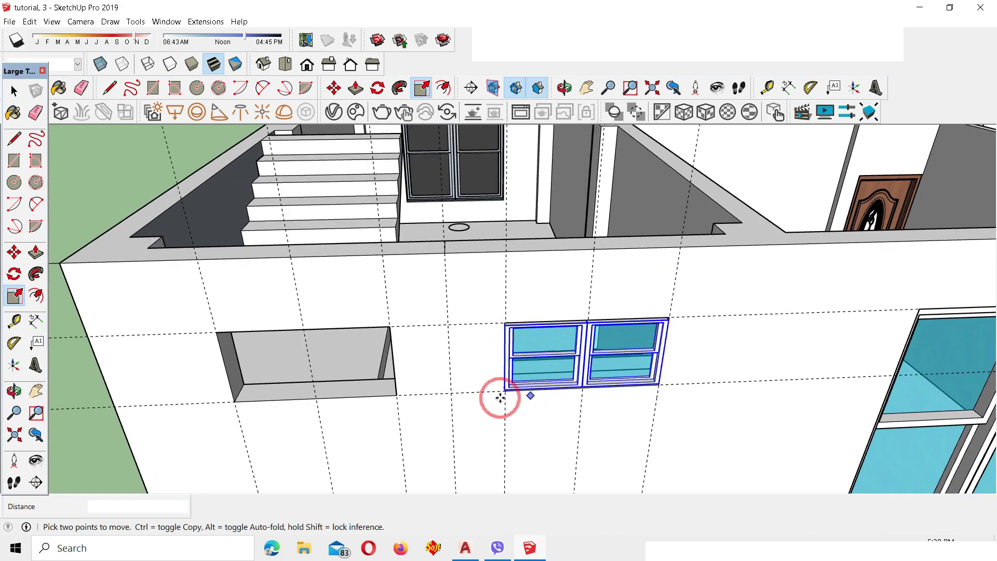
left_click(505, 389)
key("ctrl")
left_click(236, 399)
scroll(273, 358, "up", 2)
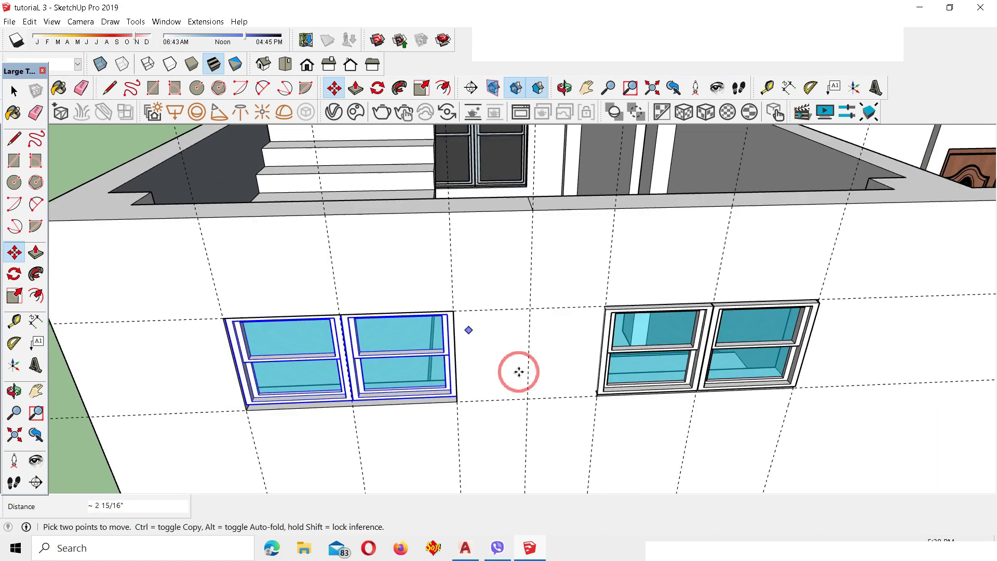
Paint the building's walls pale yellow and the room floors with the White Subway Tile material
scroll(519, 372, "down", 4)
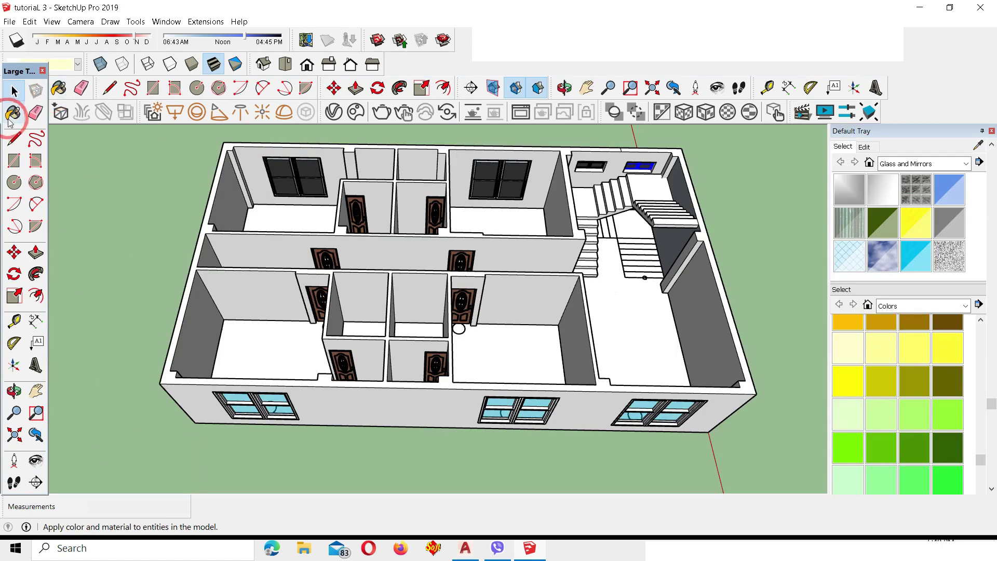
left_click(874, 343)
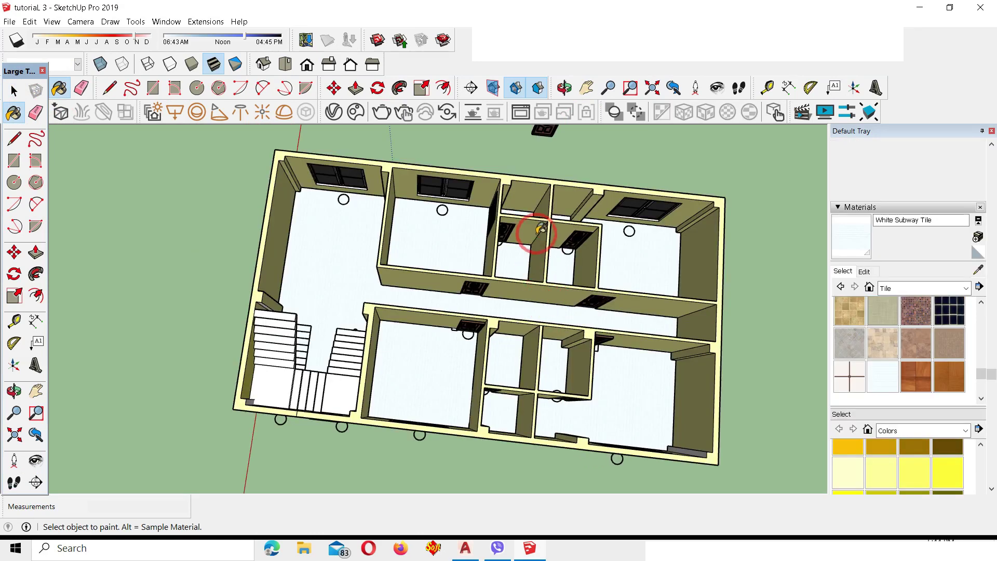
scroll(540, 207, "up", 3)
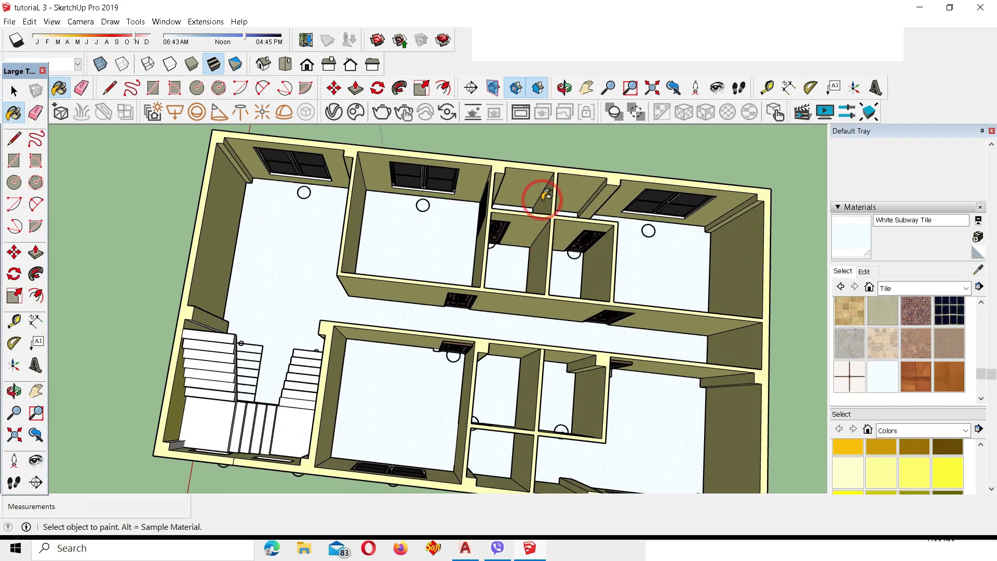
scroll(527, 194, "up", 2)
scroll(528, 198, "down", 1)
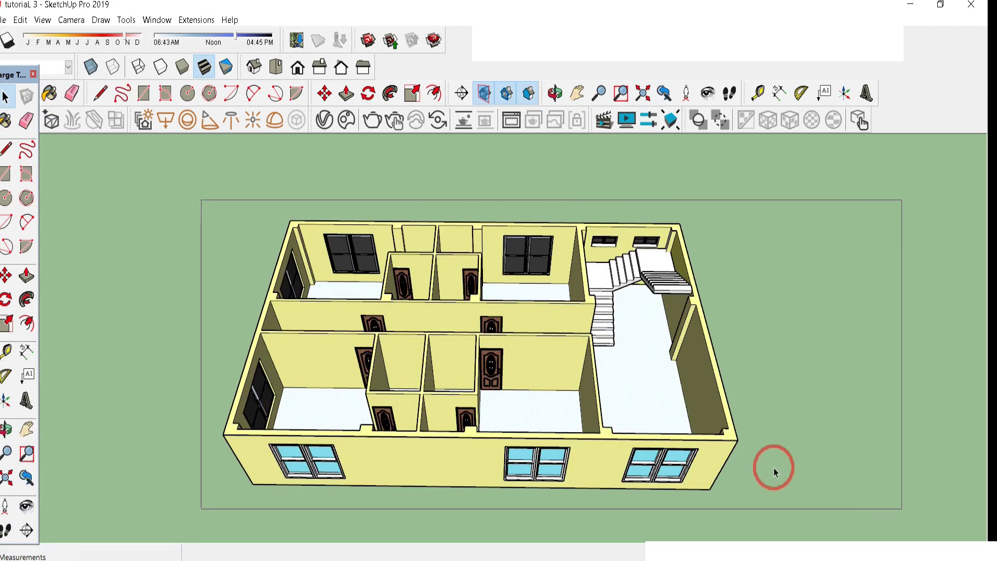
Group the whole floor model with its doors and windows and place a copy of it beside the original
left_click_drag(201, 200, 902, 509)
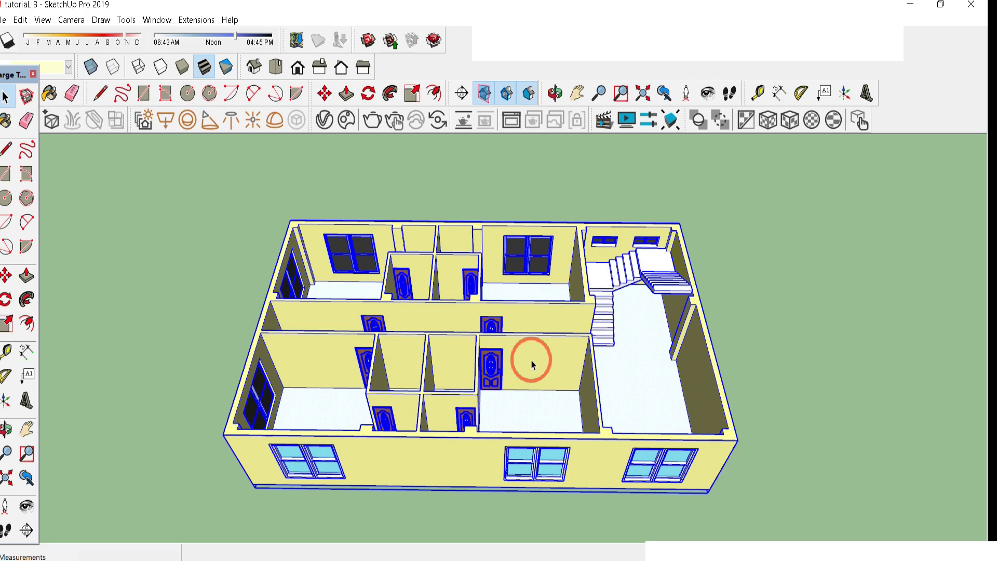
right_click(531, 360)
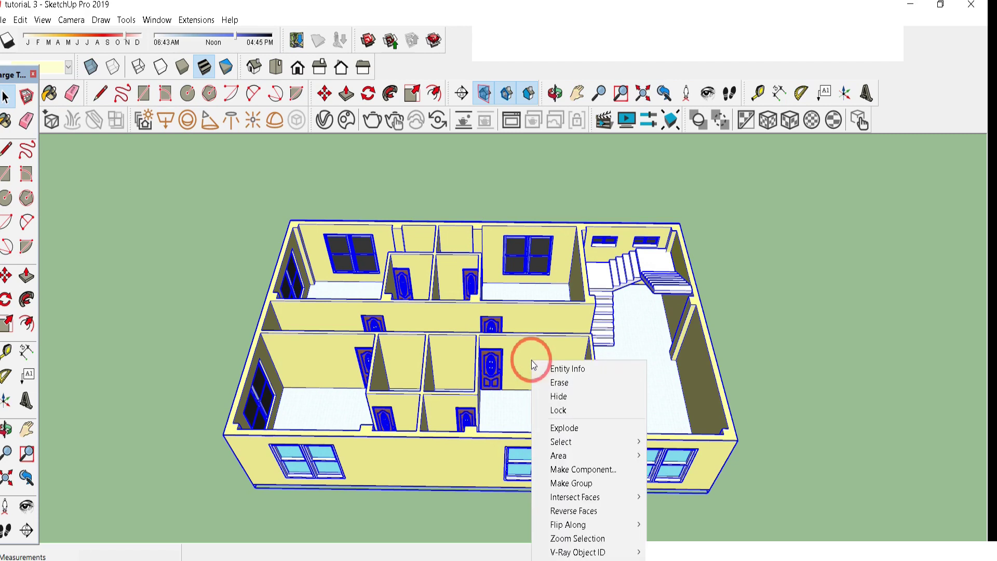
left_click(582, 484)
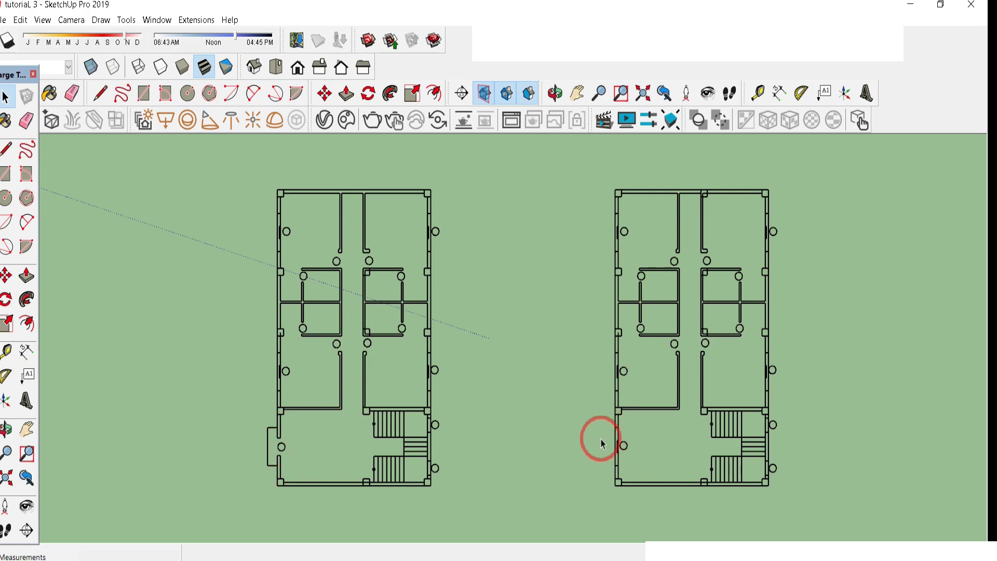
left_click_drag(126, 156, 762, 479)
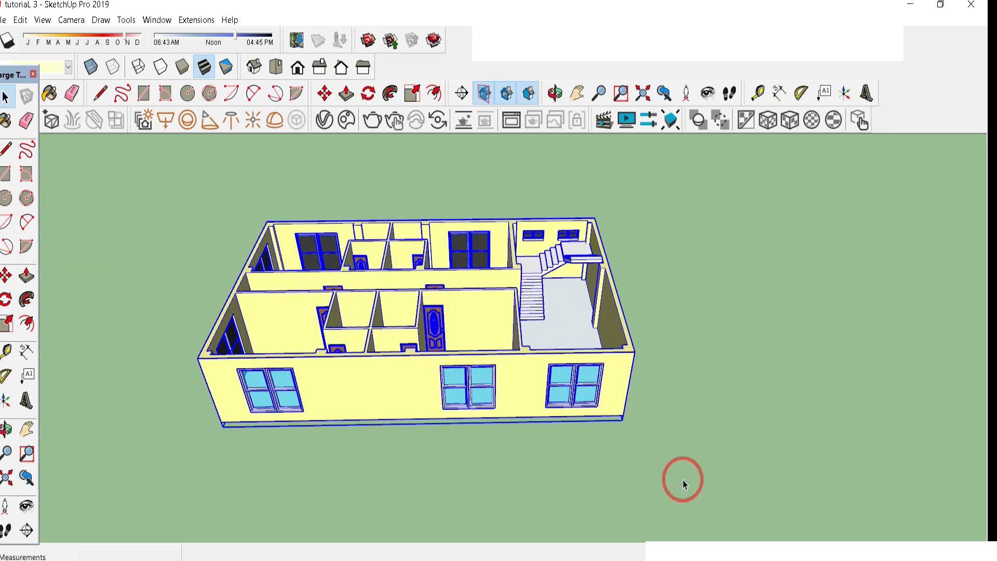
key("m")
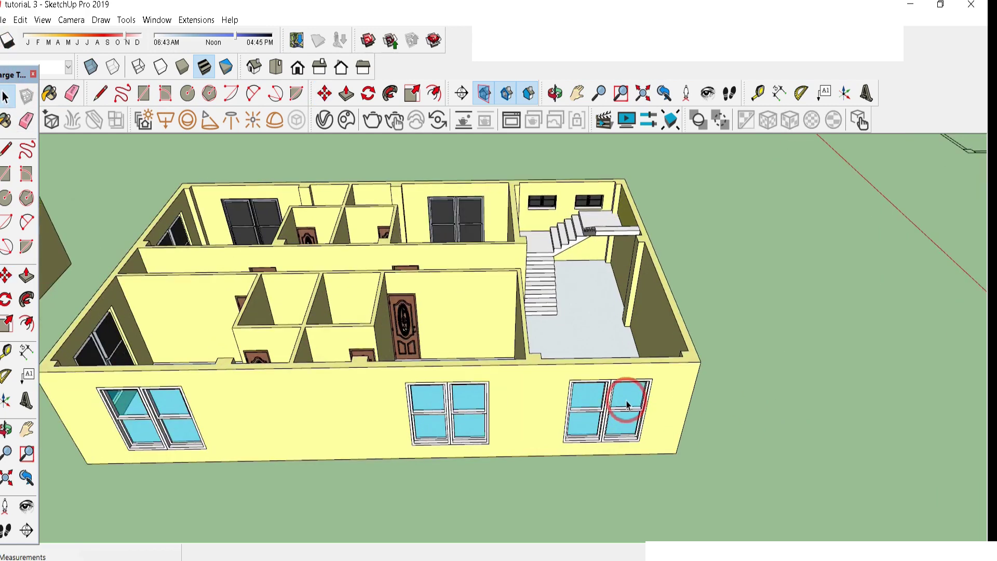
Inside the floor group, delete the stair hall's window in the long wall and close its opening with an 8' Push/Pull
scroll(580, 470, "up", 5)
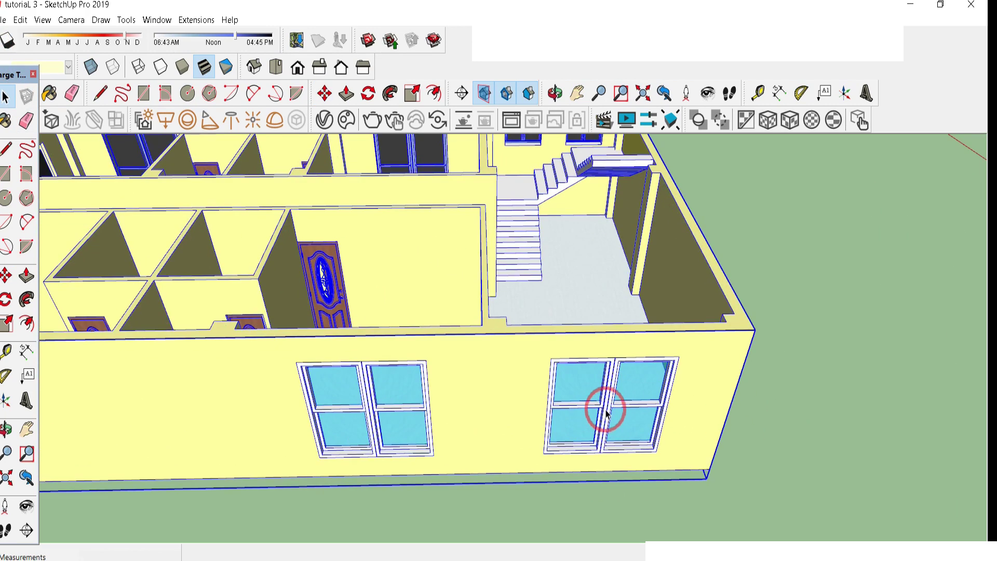
scroll(607, 413, "up", 3)
left_click(606, 413)
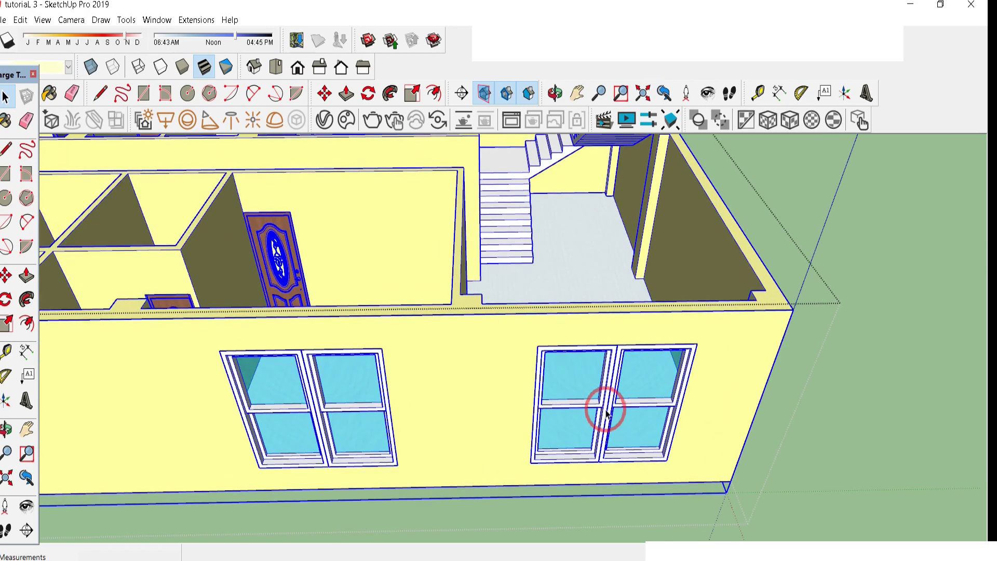
double_click(609, 385)
left_click(609, 384)
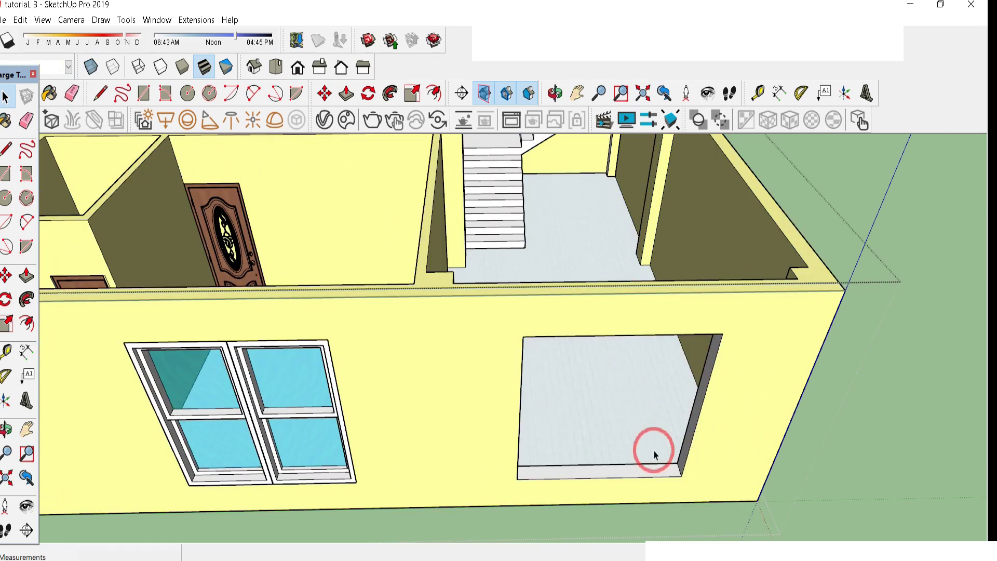
key("p")
left_click_drag(680, 441, 514, 434)
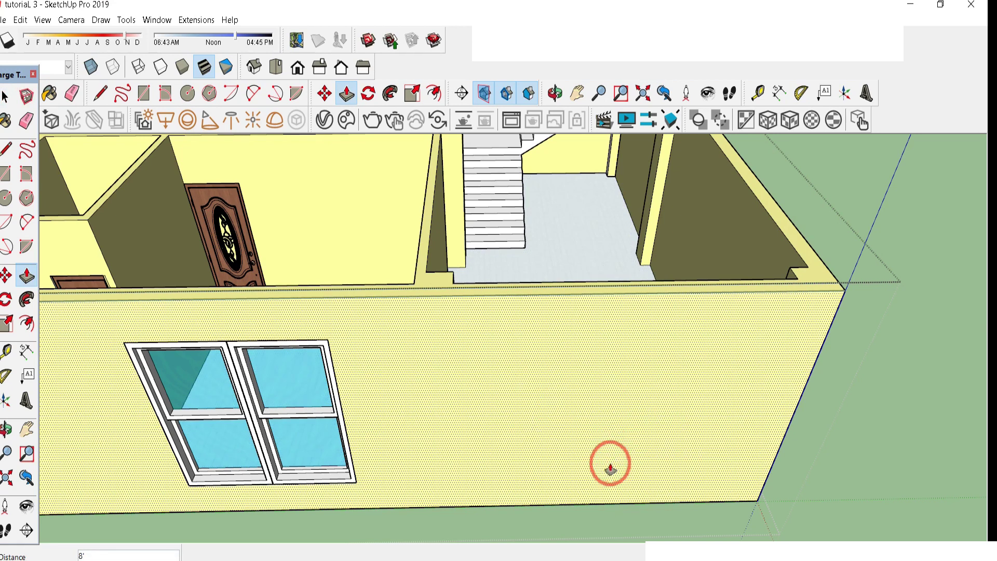
Cut a rectangular doorway through the stair hall's closed long wall with Push/Pull and copy one of the wooden doors into it
key("r")
left_click(547, 504)
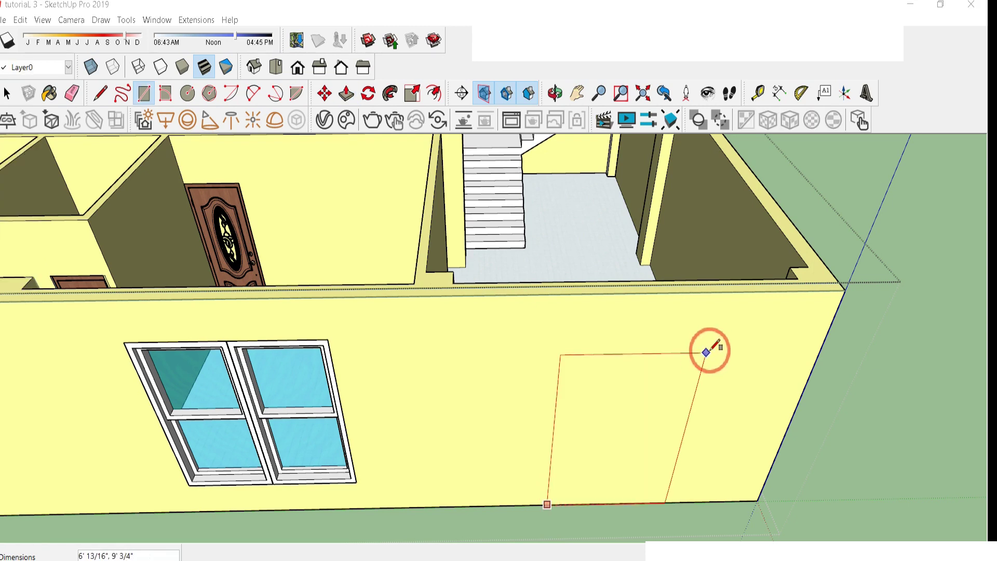
left_click(729, 340)
key("p")
left_click_drag(682, 397, 638, 288)
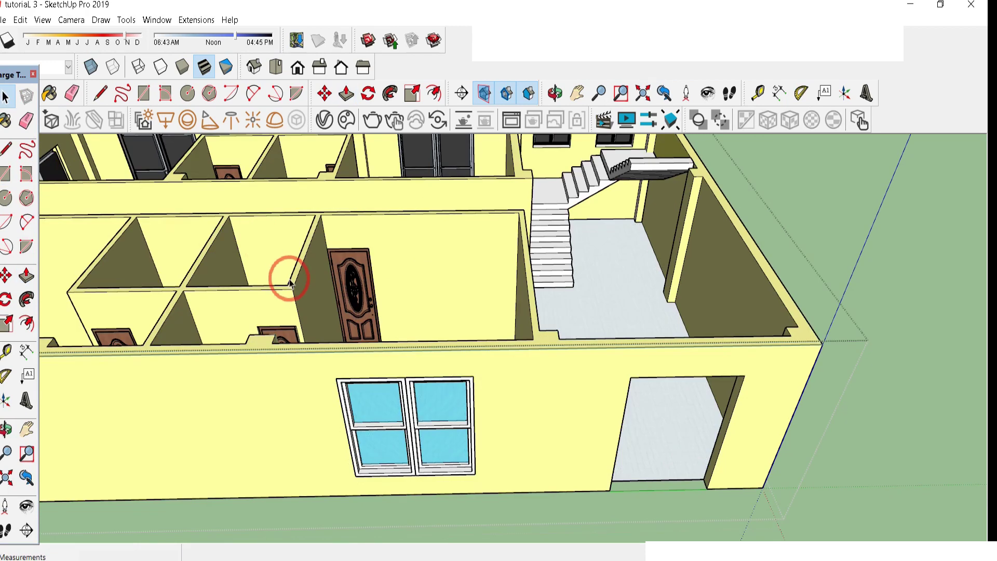
left_click(348, 275)
key("m")
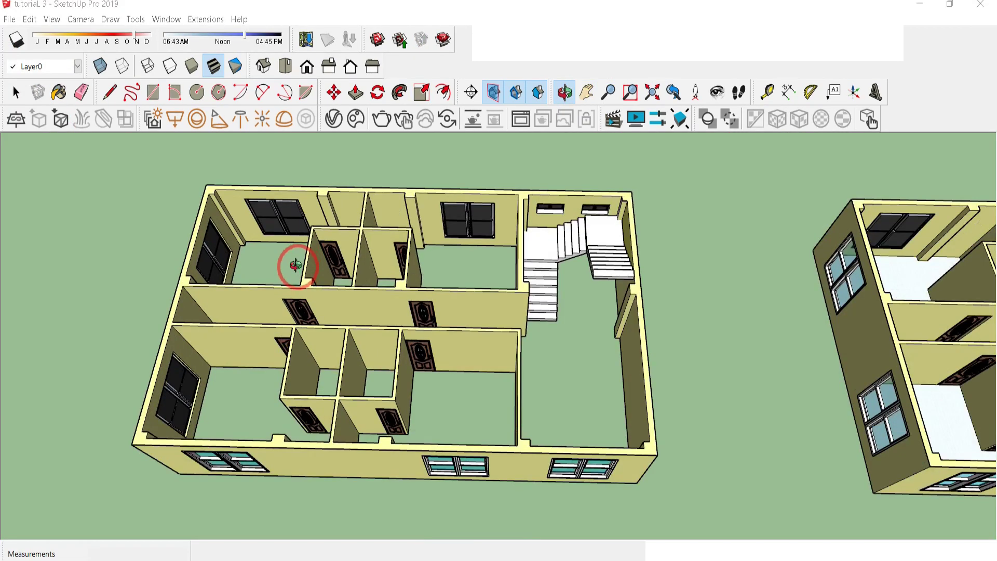
On the separate floor plan copy, draw a slab rectangle covering the rooms from the outer corner to the staircase wall
middle_click_drag(298, 262, 313, 259)
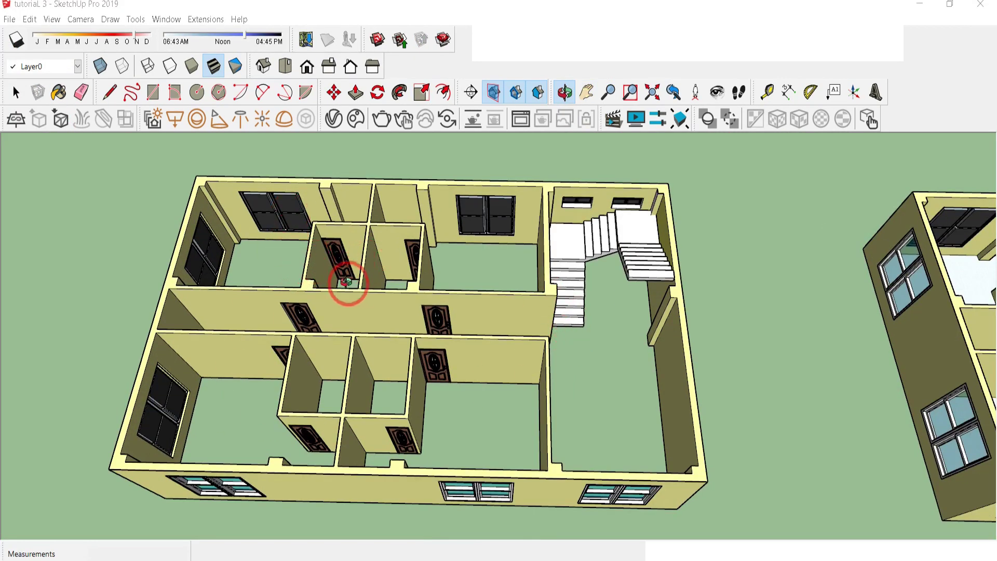
scroll(260, 302, "down", 1)
scroll(248, 309, "down", 1)
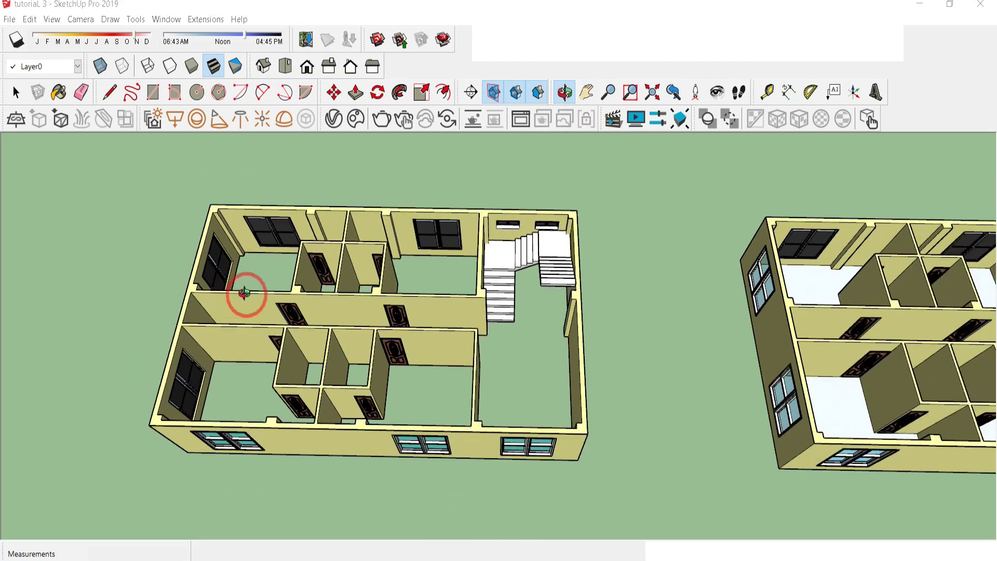
scroll(244, 293, "down", 2)
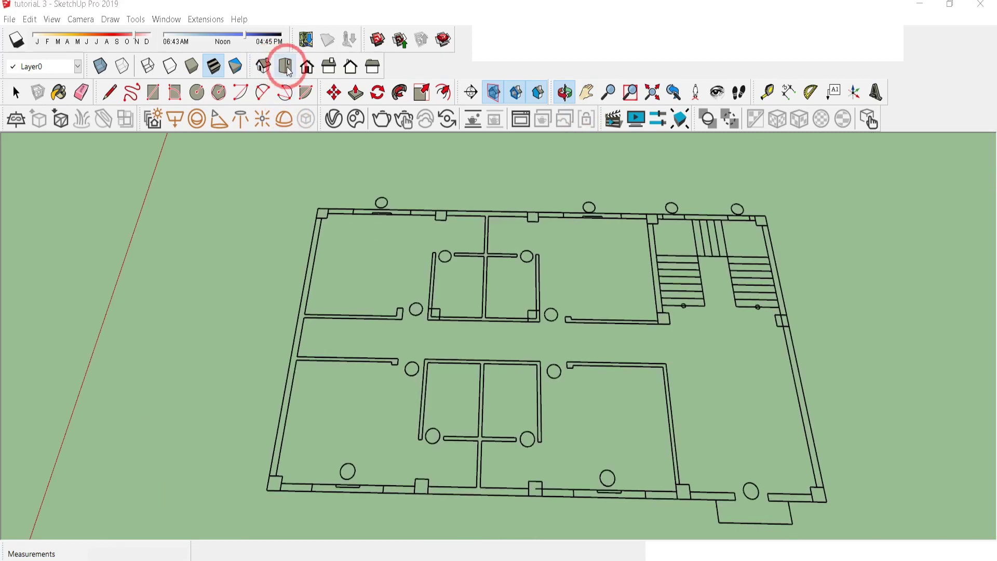
left_click(455, 170)
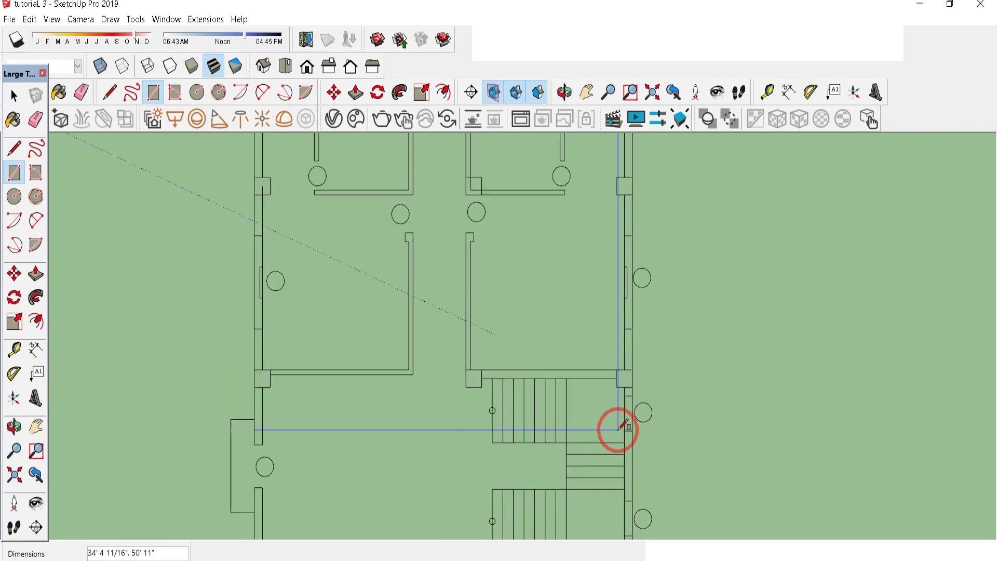
scroll(623, 410, "up", 2)
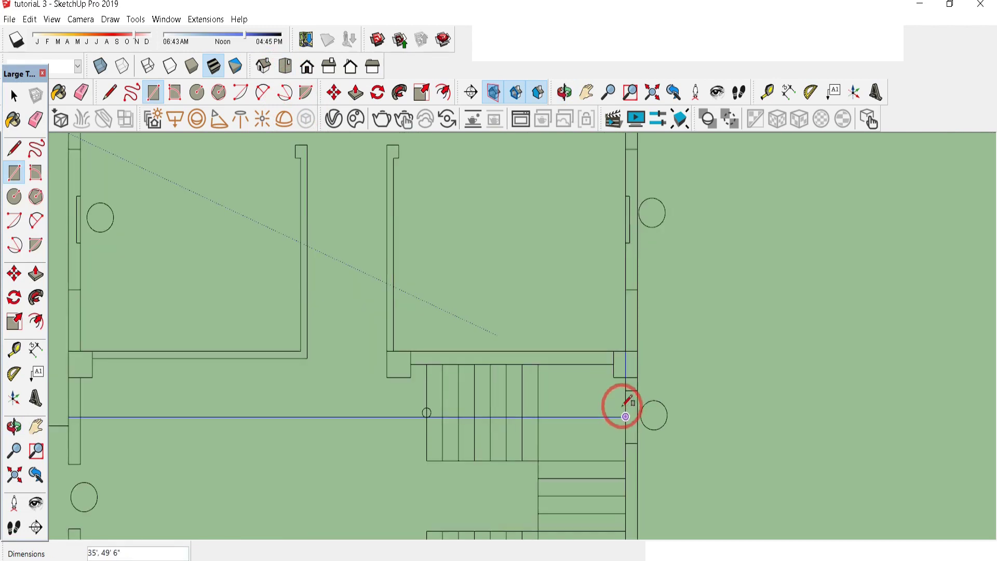
left_click(630, 371)
Draw further rectangles over the hall and the outer walls around the staircase, up to the plan's far corner
scroll(571, 337, "down", 3)
left_click(418, 307)
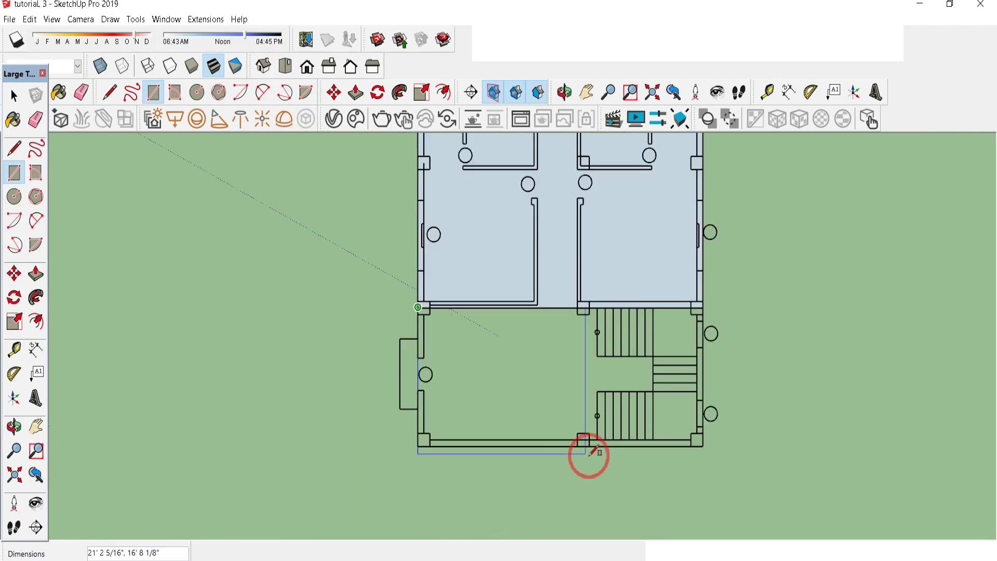
scroll(587, 446, "up", 2)
left_click(582, 441)
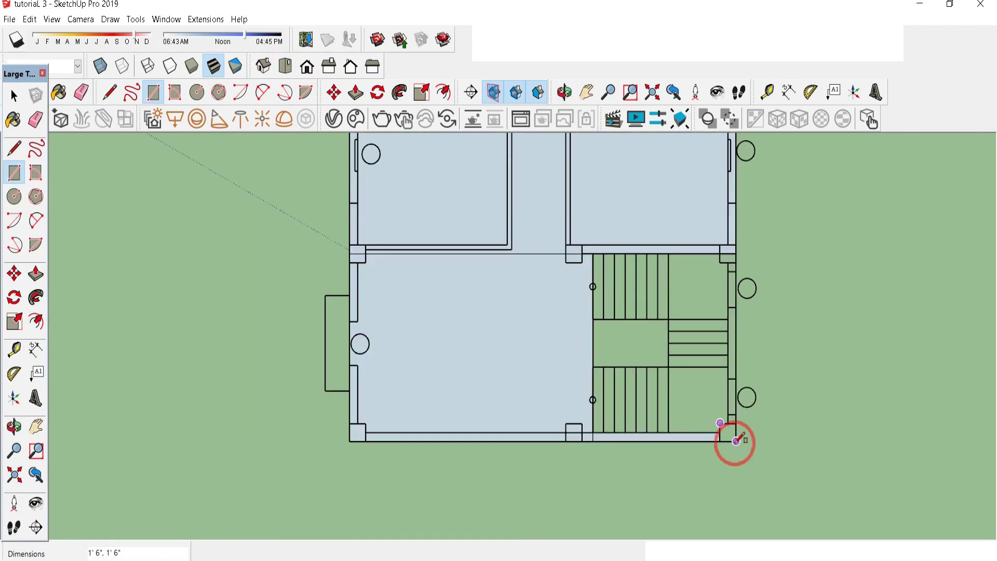
left_click(724, 255)
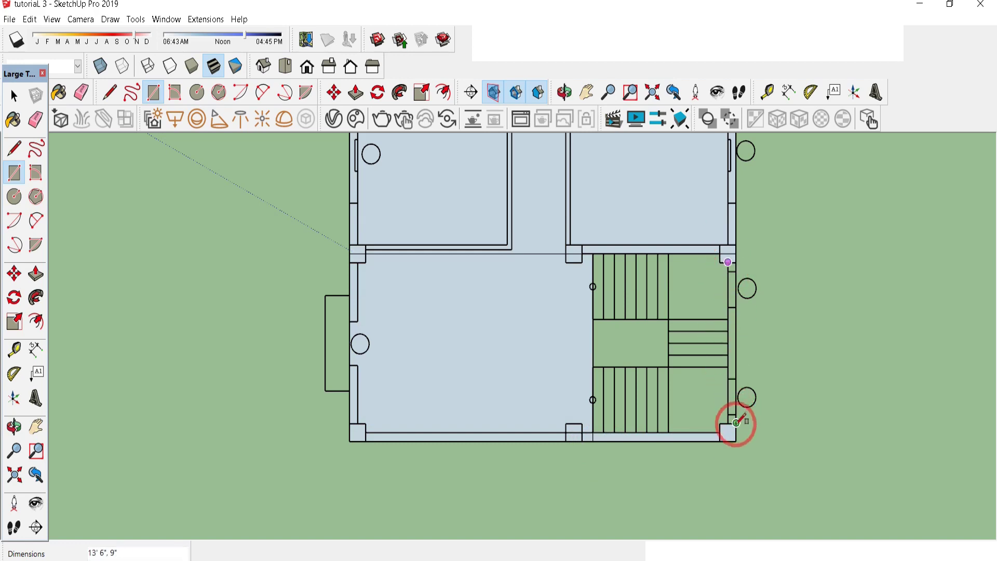
left_click(736, 422)
Delete the faces over the stairs and the leftover dividing edges so the slab outline forms a single face
left_click(14, 96)
left_click(650, 294)
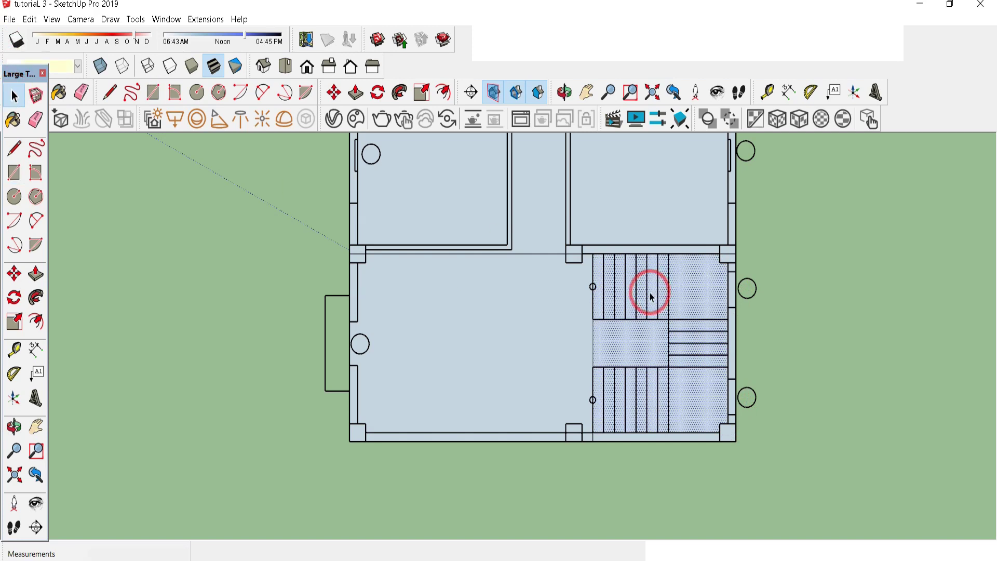
key("Delete")
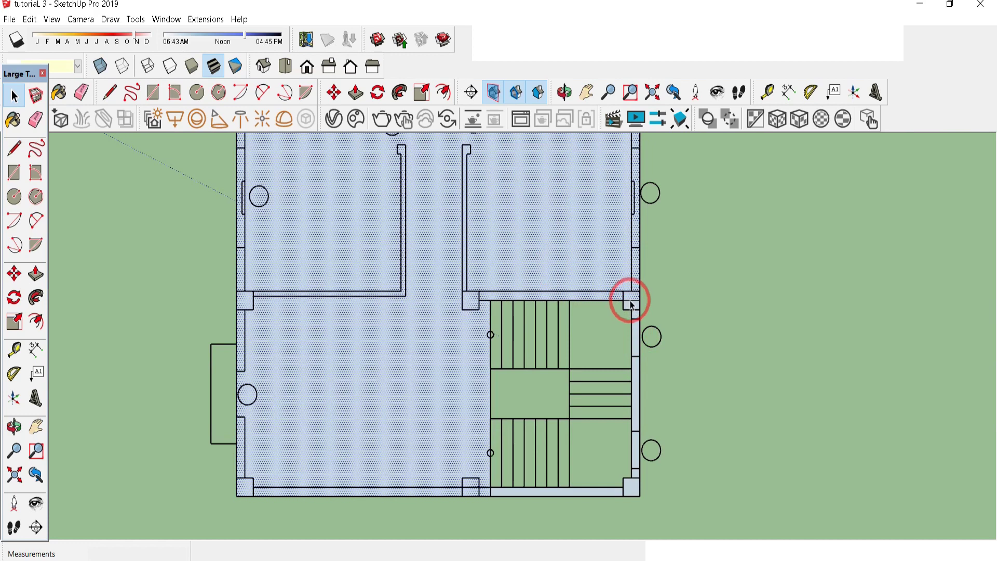
left_click(630, 304)
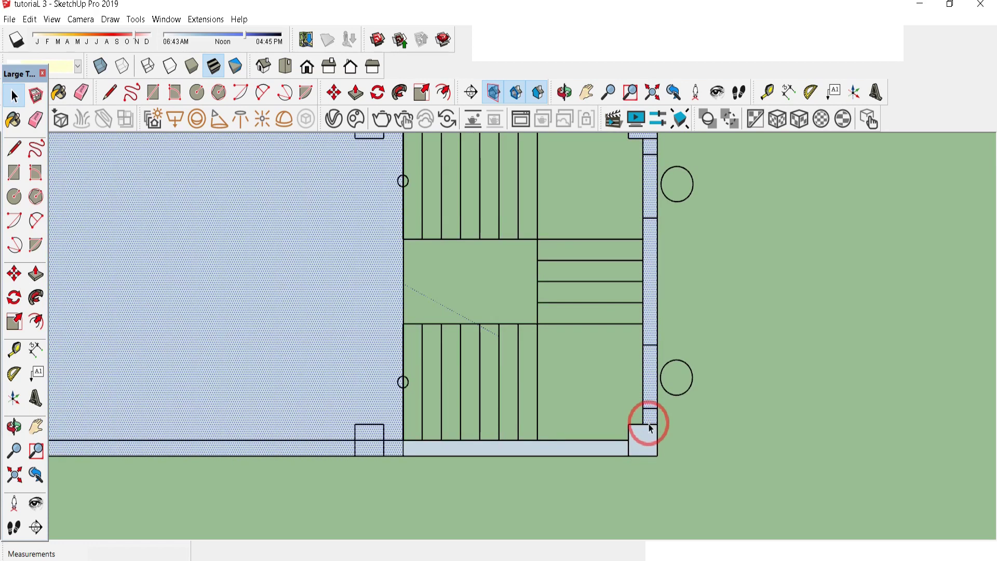
left_click(650, 428)
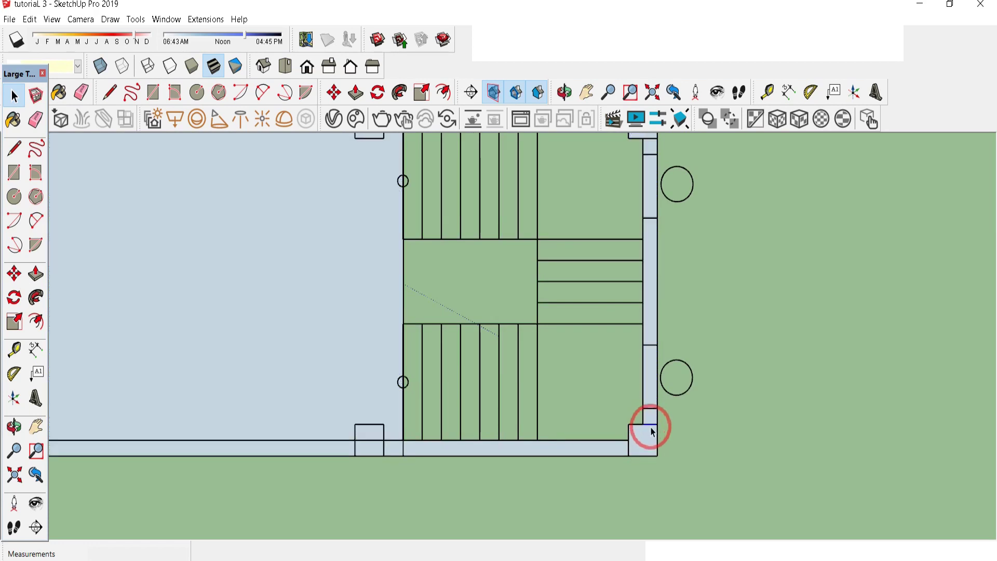
Group the slab face together with its boundary edges
left_click(283, 258)
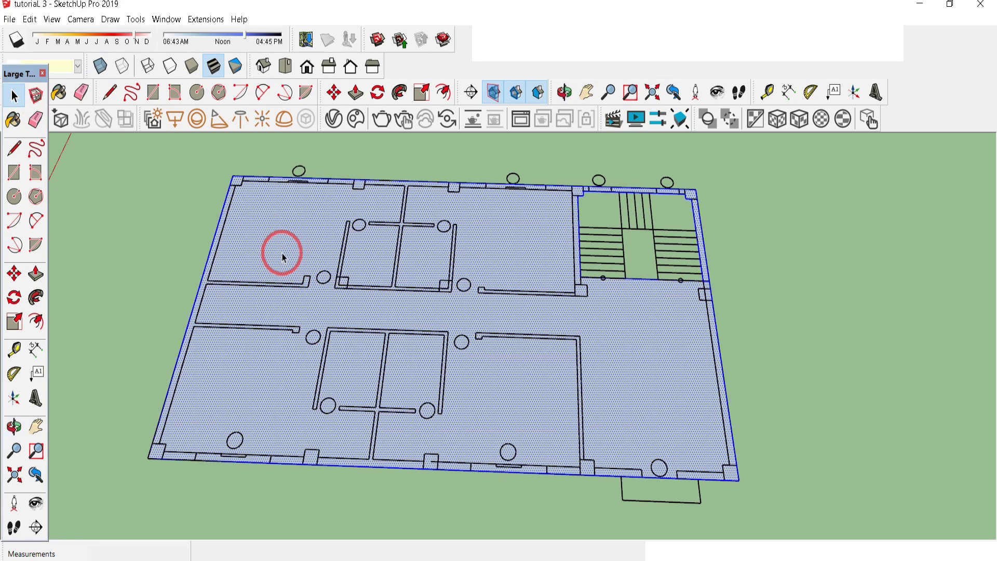
right_click(312, 244)
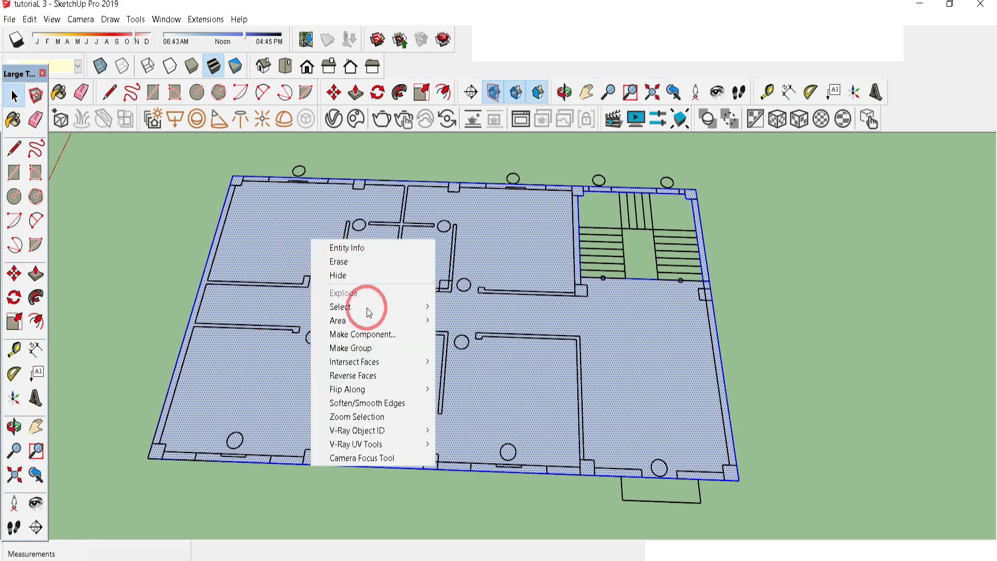
left_click(377, 351)
Inside the slab group, Push/Pull the face up 6 inches, leaving the stairwell open
triple_click(473, 318)
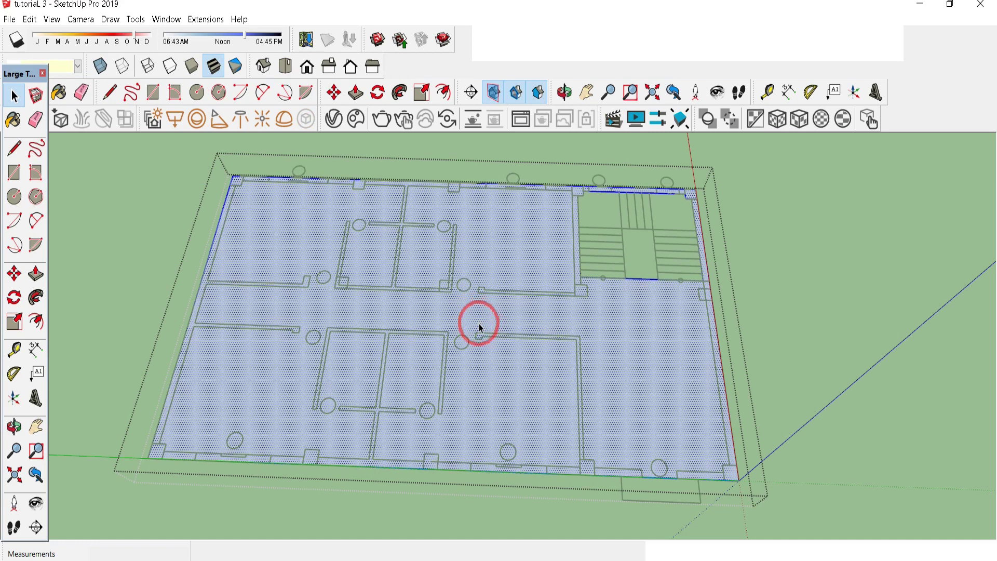
key("p")
left_click(489, 300)
type("6")
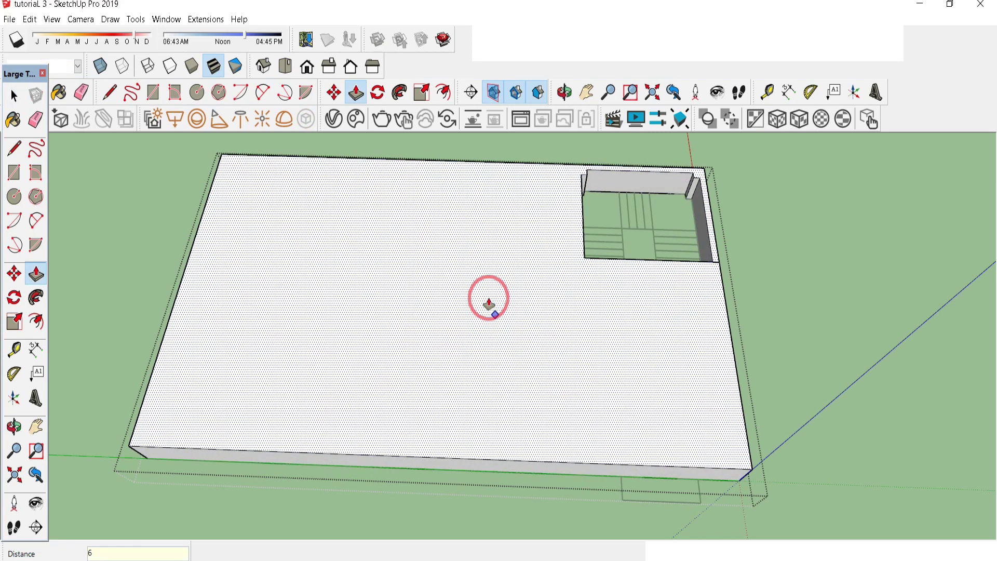
key("Return")
key("space")
left_click(114, 213)
Copy the slab from its corner onto the top of the ground floor model with the entrance door
scroll(609, 245, "down", 3)
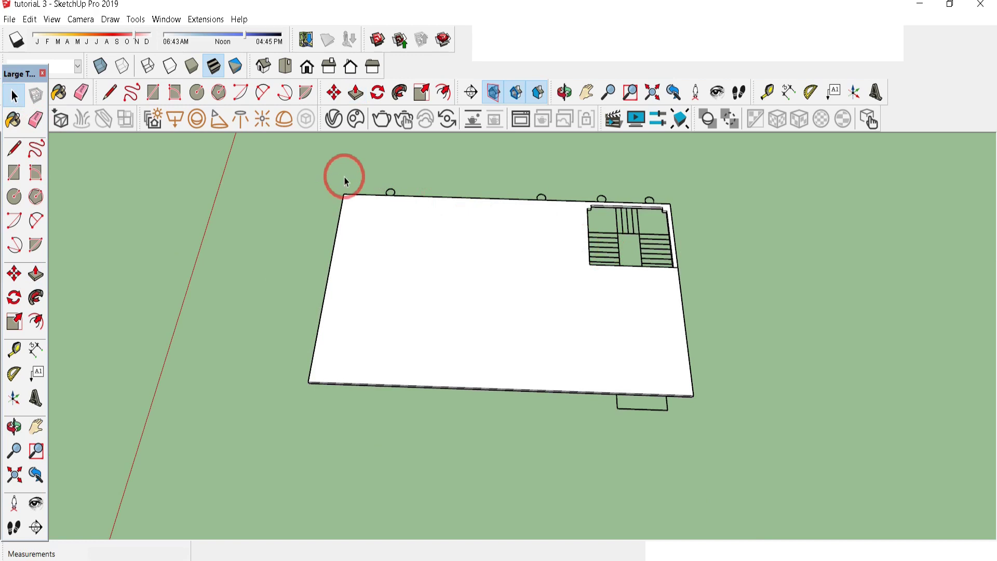
key("m")
scroll(690, 412, "up", 5)
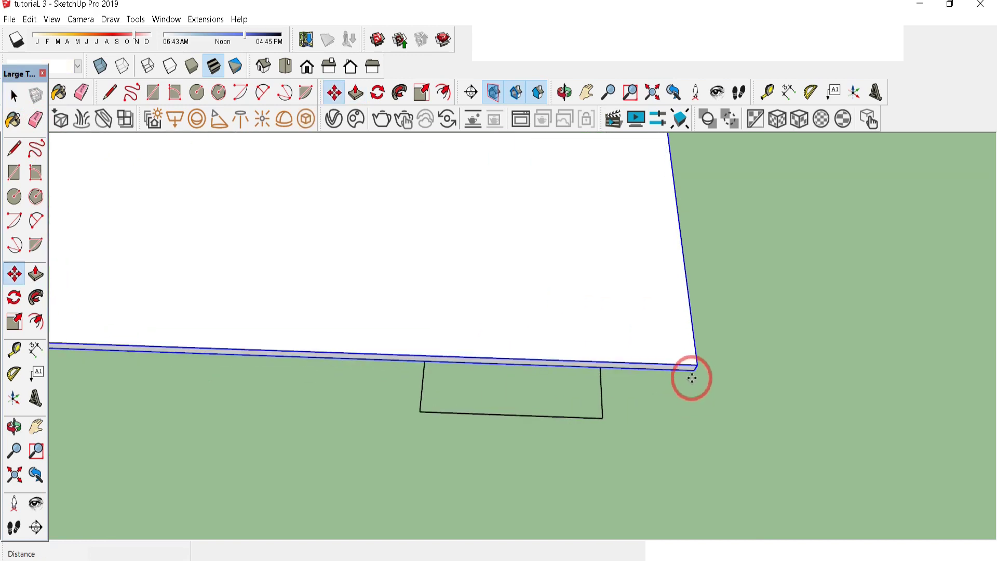
scroll(692, 378, "down", 8)
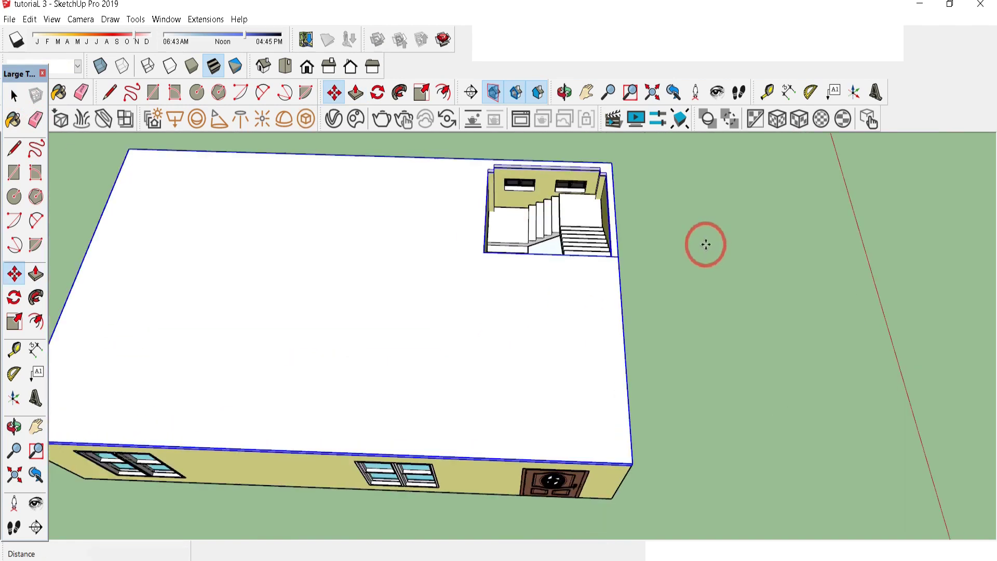
Copy the slab-covered floor model without the entrance door onto the ground floor, aligning their outer corners
scroll(706, 244, "up", 5)
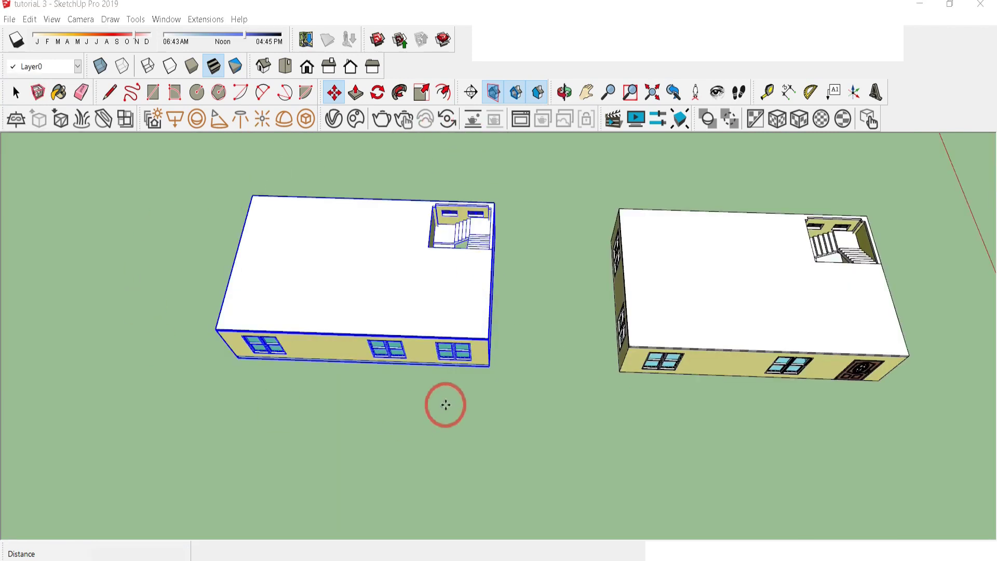
scroll(234, 328, "up", 6)
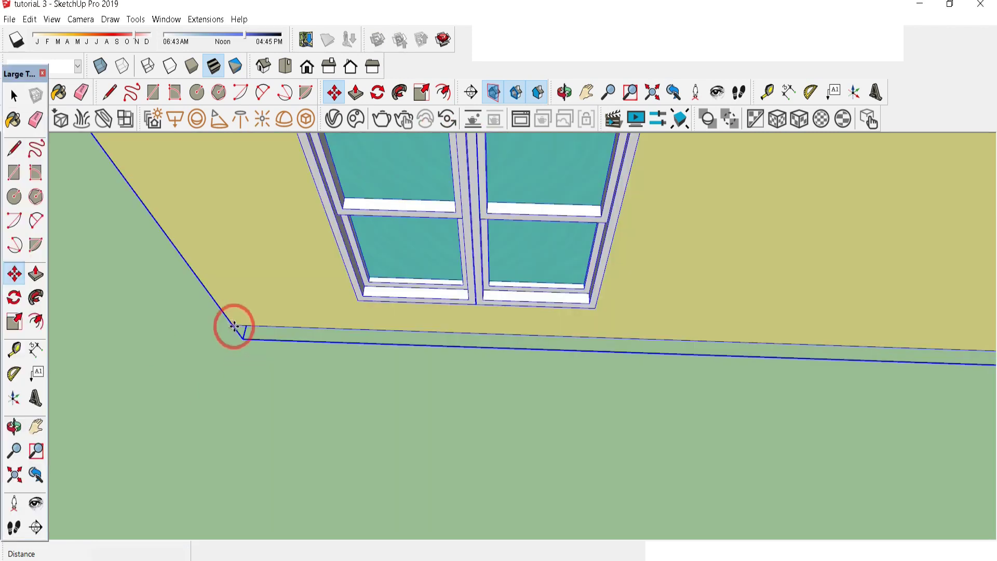
scroll(172, 353, "down", 1)
scroll(173, 352, "down", 7)
scroll(463, 347, "up", 7)
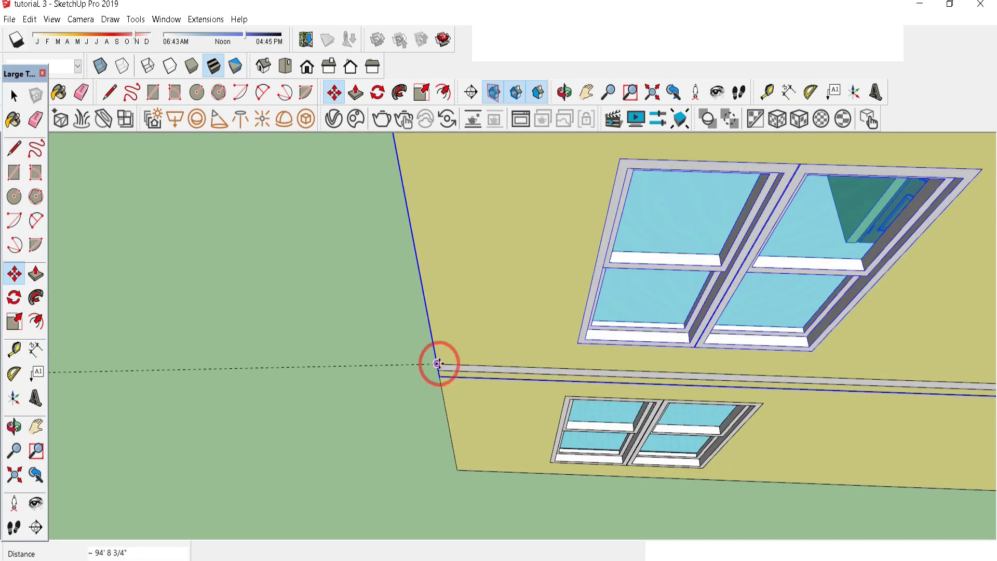
left_click(438, 363)
Stack three more copies of the upper floor above the second storey, corner to corner, making five storeys
scroll(369, 253, "down", 5)
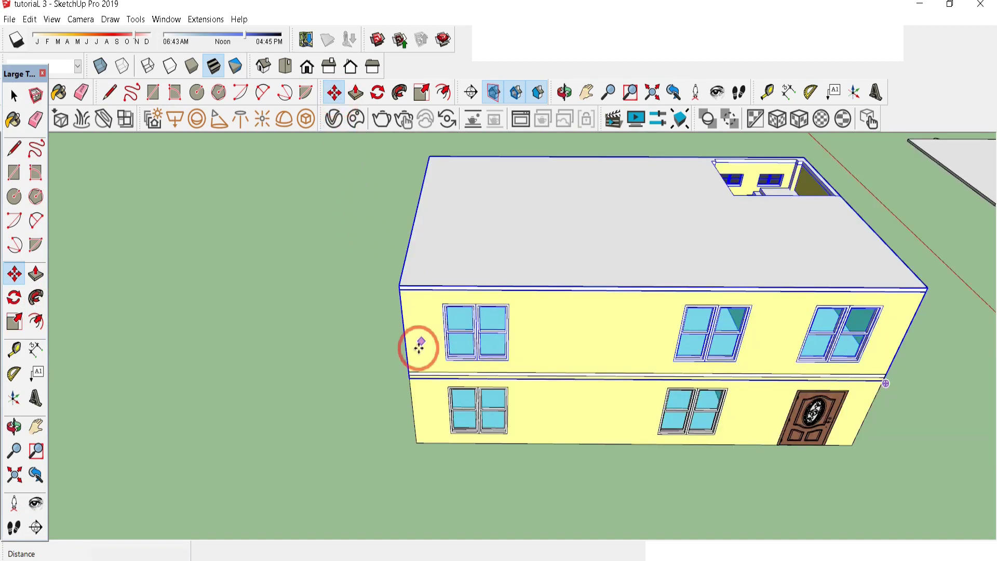
scroll(408, 383, "up", 6)
scroll(395, 421, "down", 4)
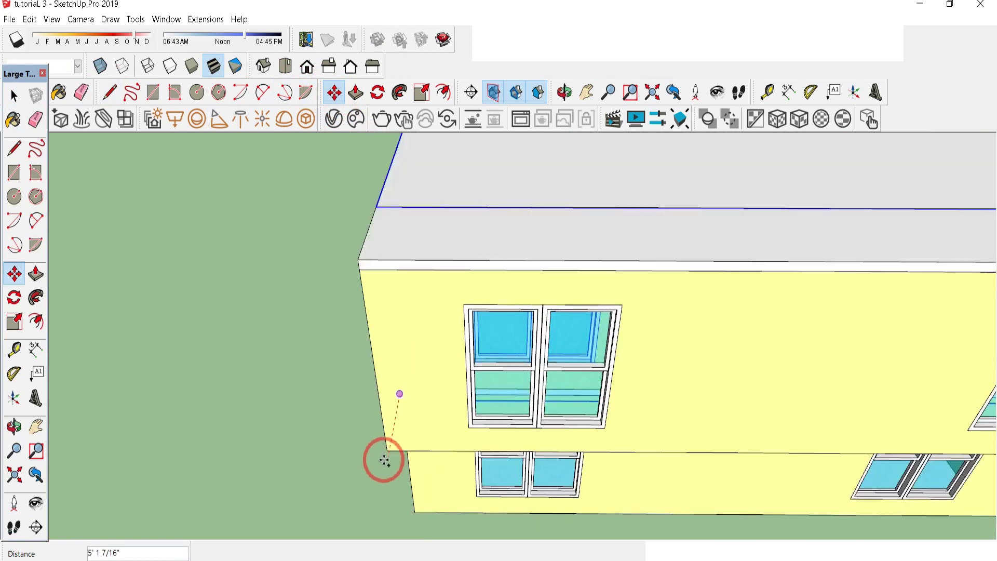
scroll(374, 438, "up", 3)
scroll(376, 346, "up", 3)
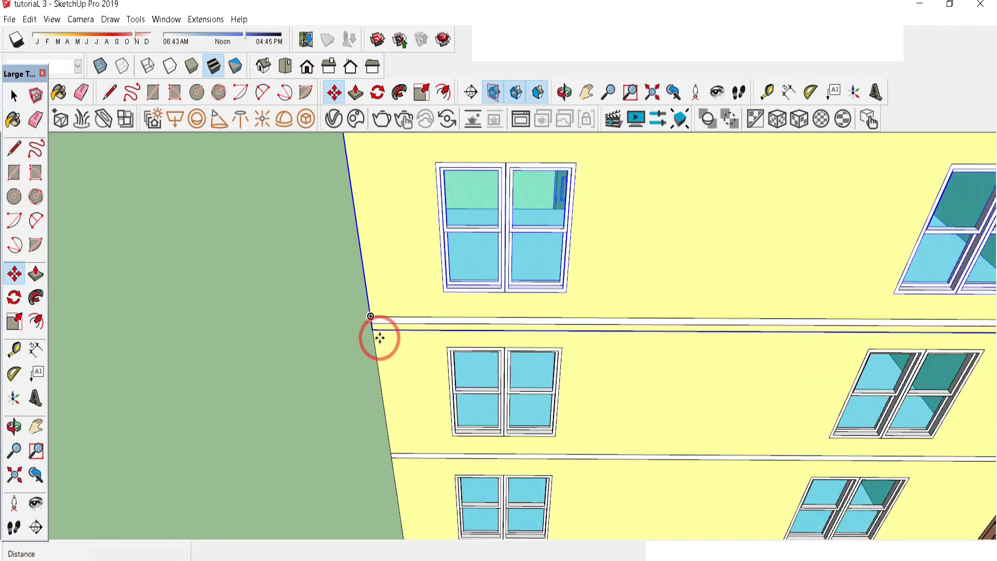
scroll(383, 405, "down", 4)
left_click(385, 396)
scroll(380, 395, "up", 4)
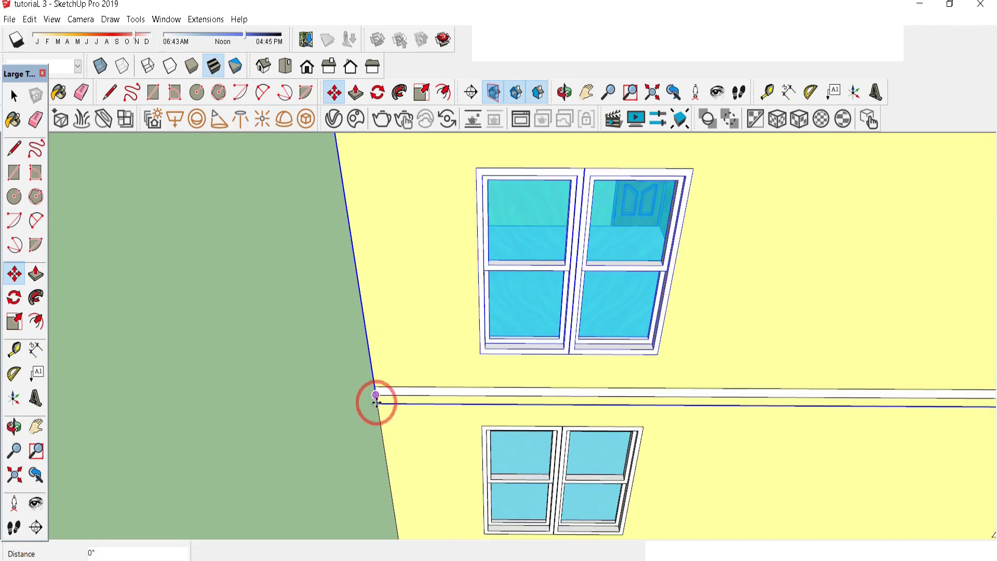
scroll(376, 441, "down", 2)
scroll(378, 465, "up", 3)
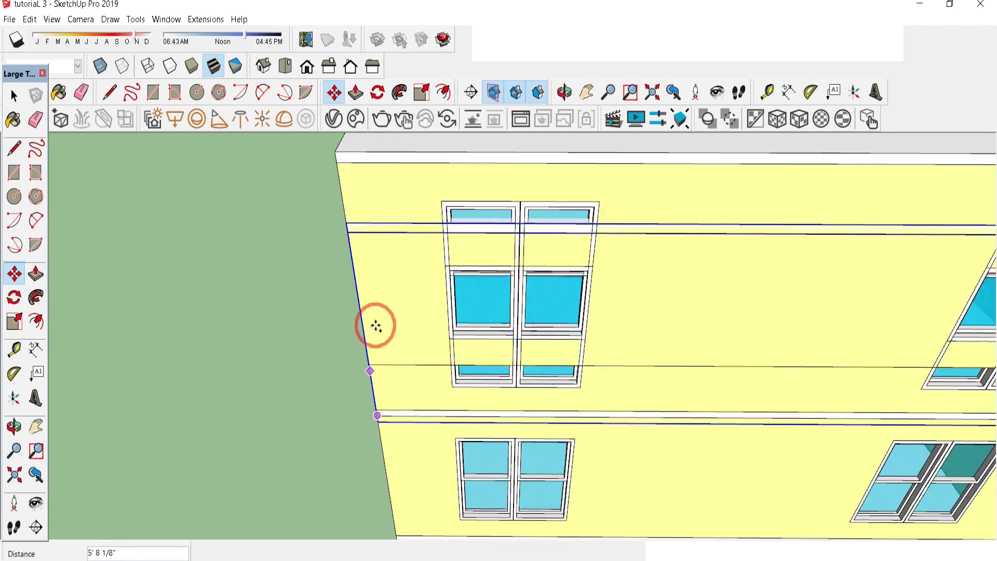
left_click(348, 232)
scroll(389, 356, "down", 5)
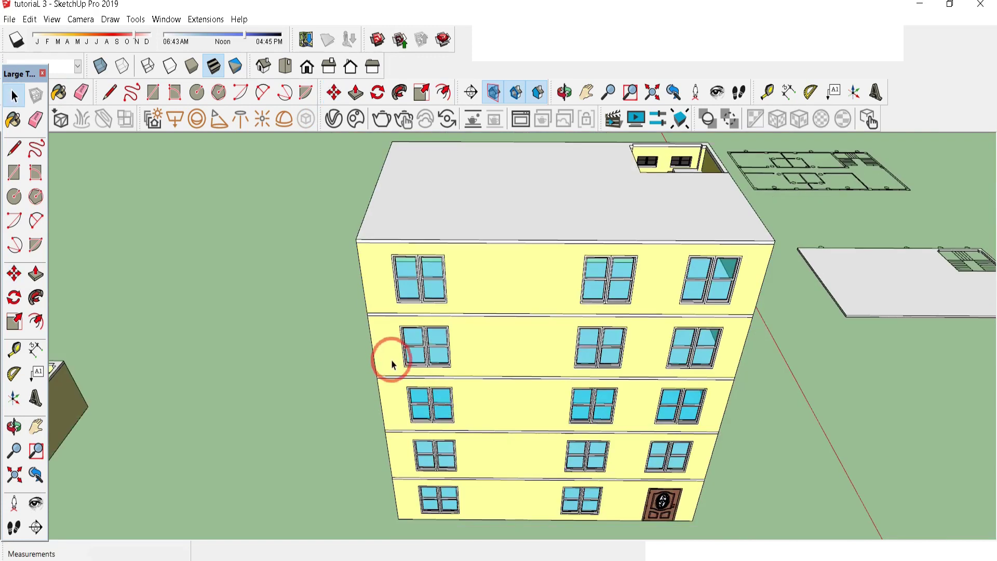
key("space")
Open the group of the spare upper-floor model and delete the stair flights and landings inside its stairwell
scroll(645, 205, "up", 3)
scroll(645, 206, "up", 3)
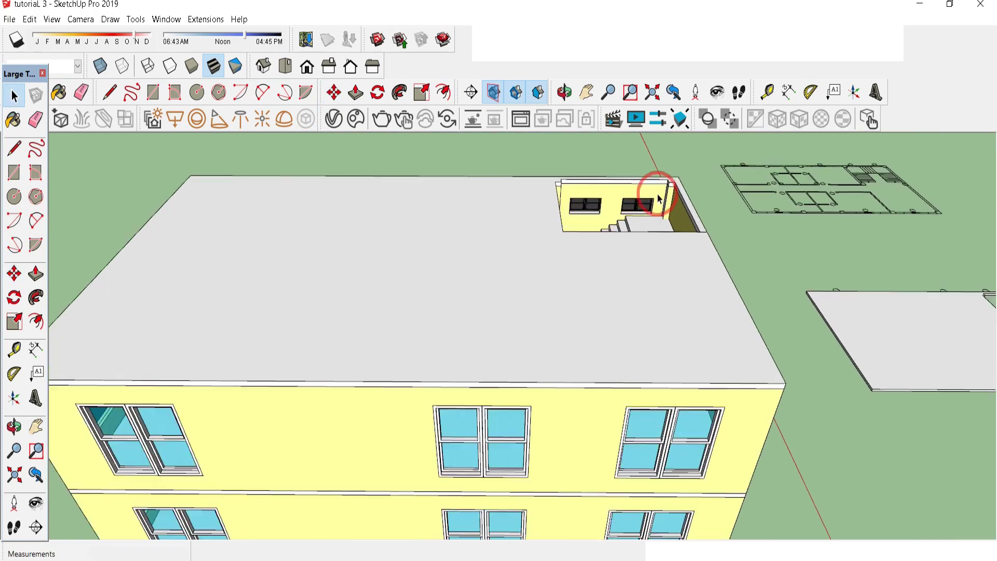
left_click(566, 203)
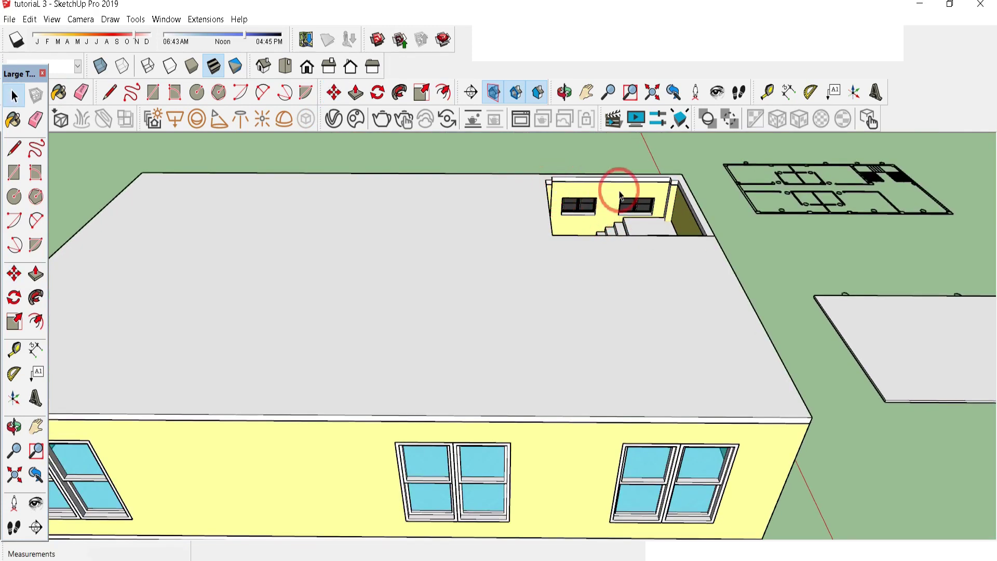
scroll(796, 271, "down", 10)
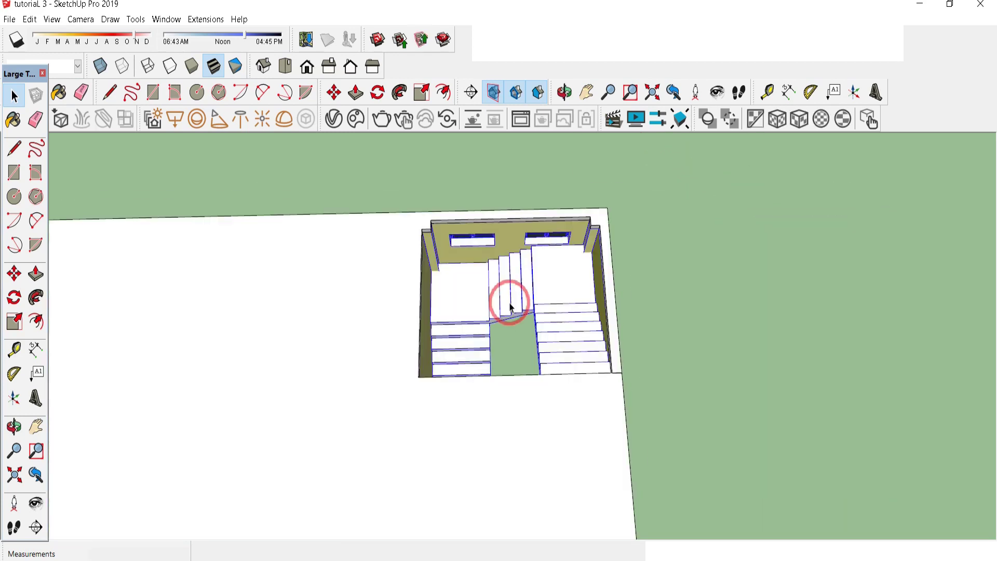
double_click(511, 309)
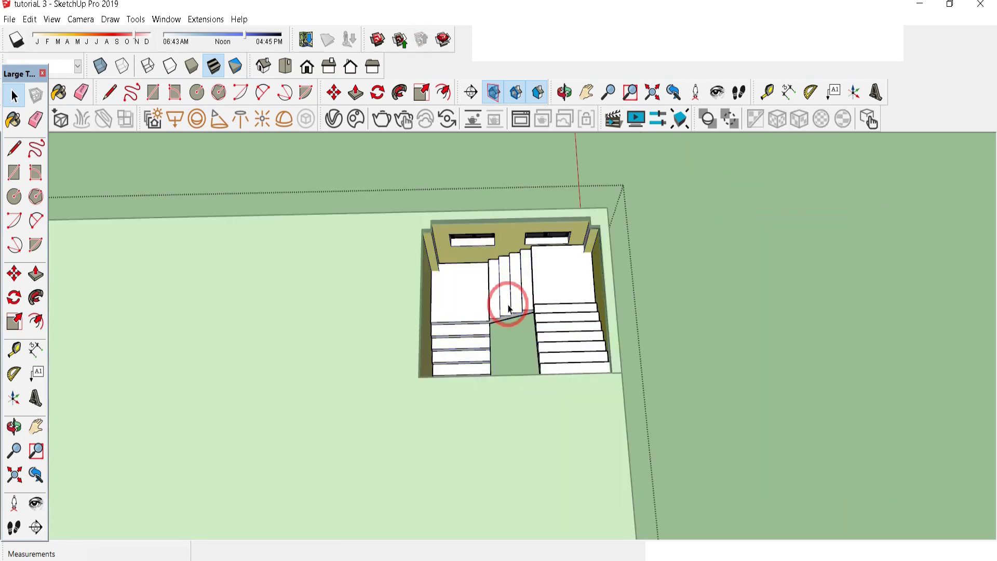
scroll(508, 307, "up", 3)
middle_click_drag(493, 311, 311, 332)
key("space")
key("Delete")
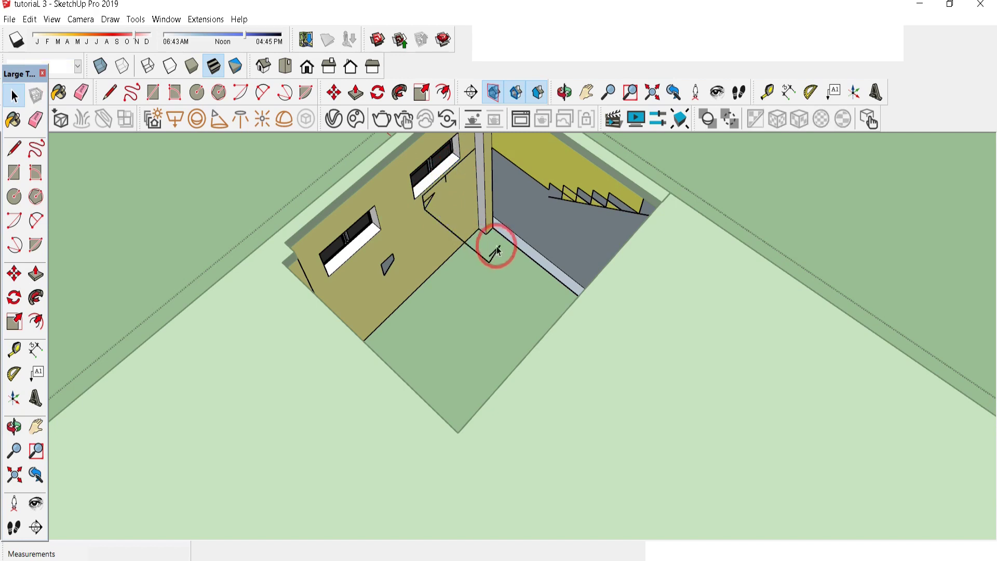
Delete the leftover stair-step outlines and edges from the stairwell's side wall
middle_click_drag(453, 169, 441, 238)
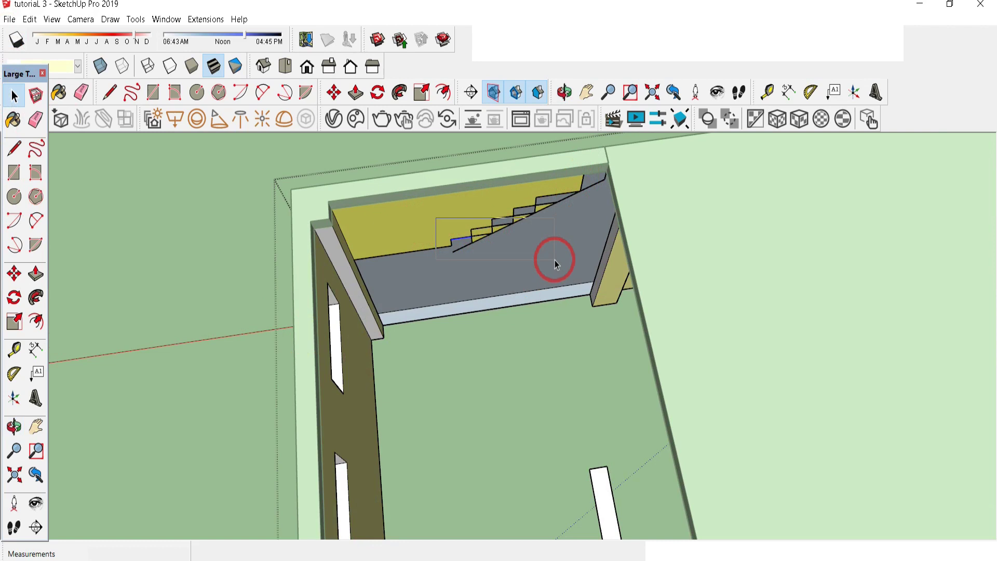
key("Delete")
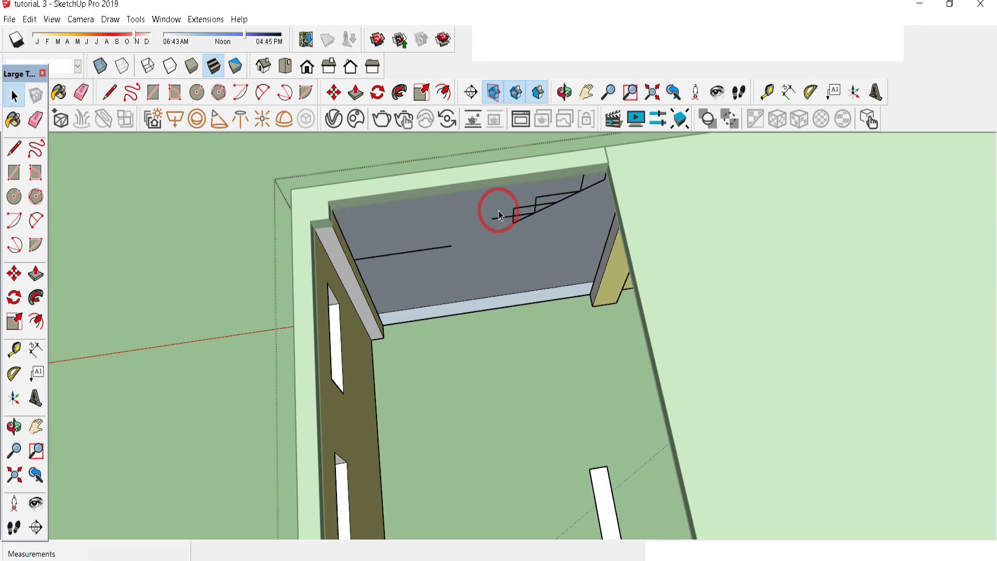
left_click_drag(575, 241, 575, 241)
key("Delete")
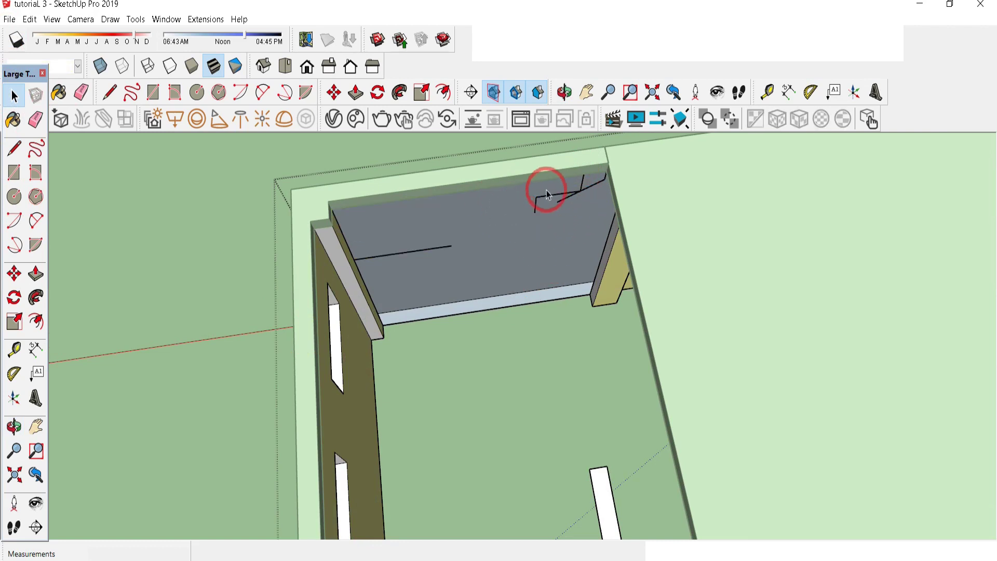
Redraw the lower edge of the stairwell's side wall between its corners, and delete the extra face closing the stairwell floor
key("l")
left_click(603, 304)
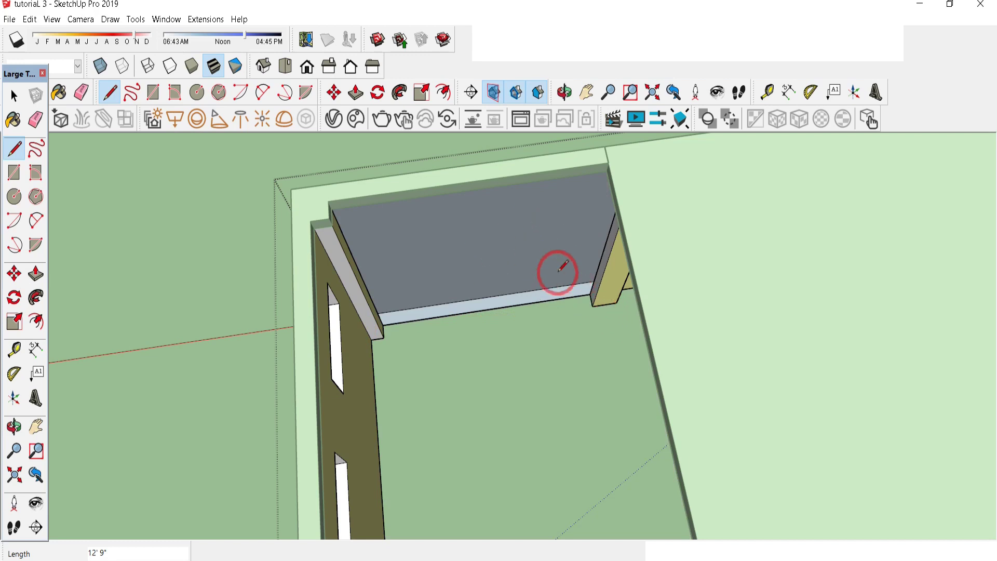
left_click(590, 293)
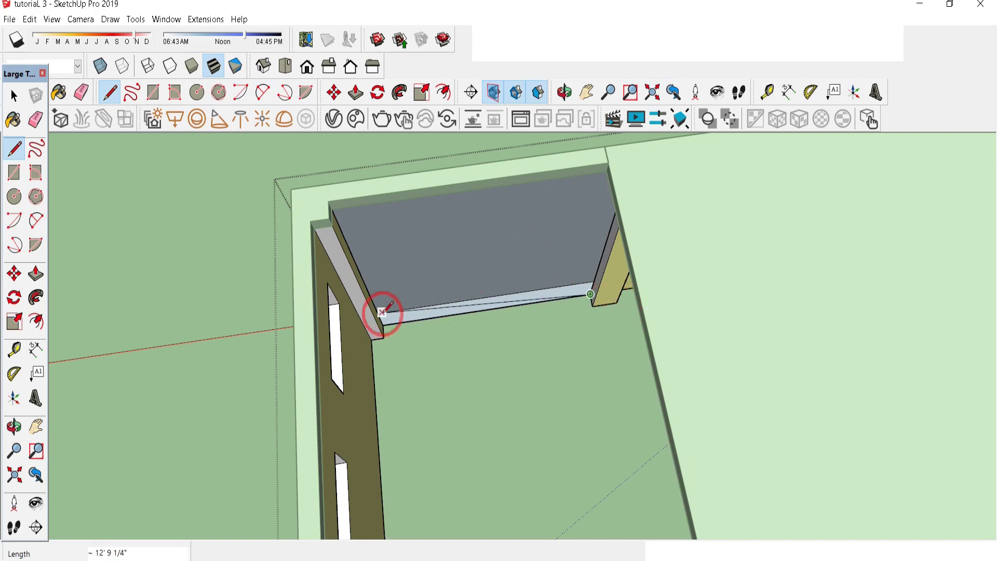
left_click(383, 325)
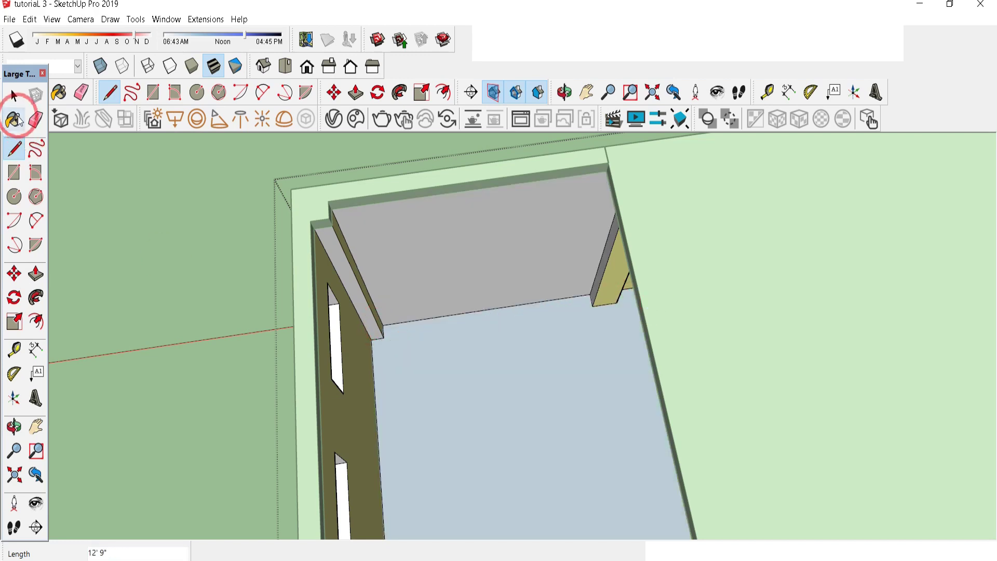
left_click(14, 95)
left_click(538, 390)
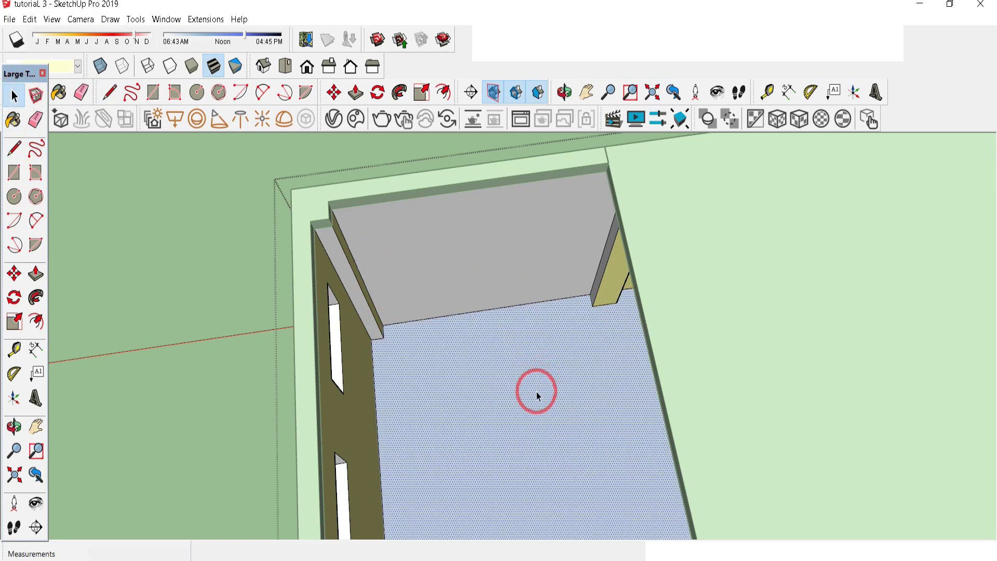
key("Delete")
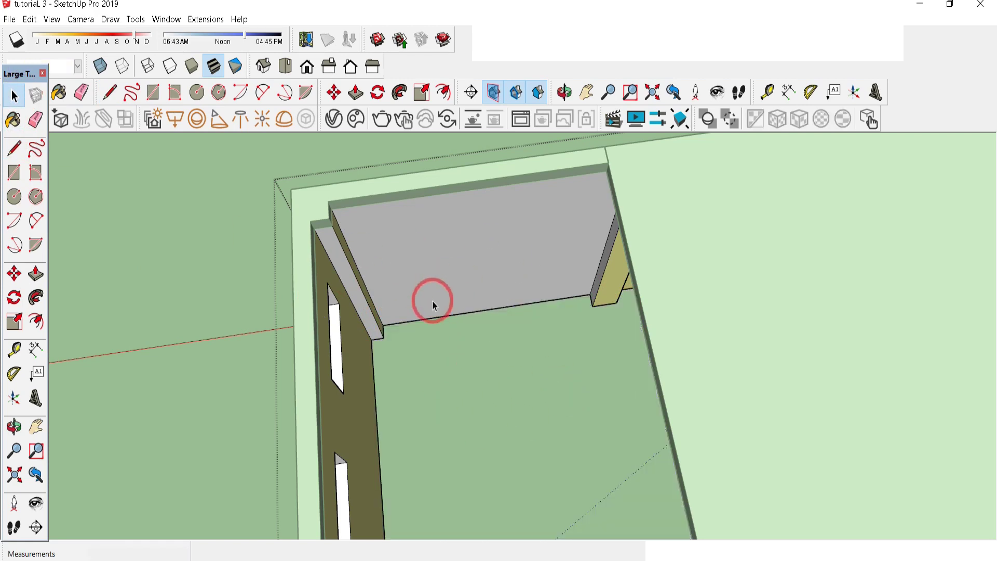
Paint the grey side wall and pillar faces inside the stairwell with the yellow wall colour
scroll(433, 305, "down", 2)
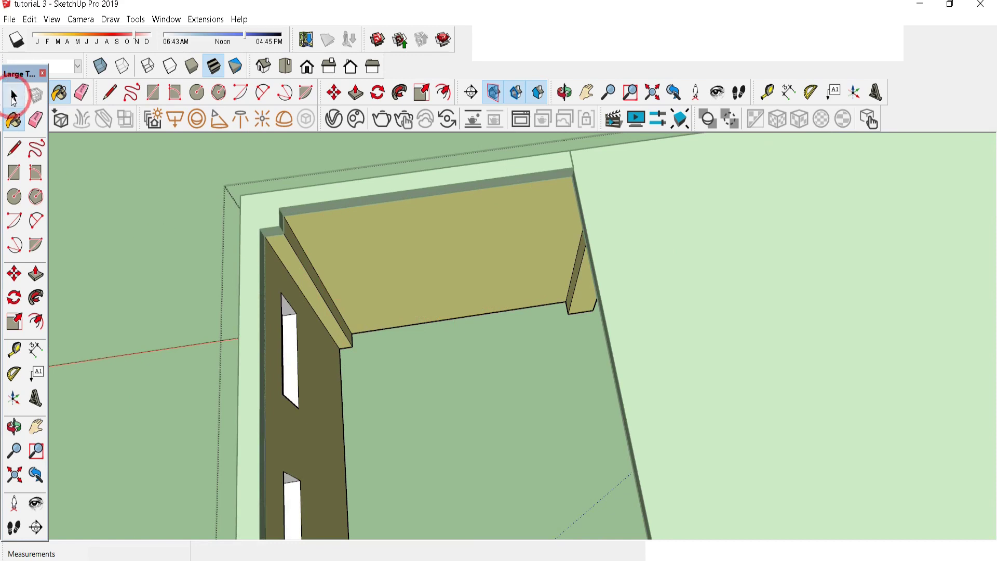
left_click(13, 97)
middle_click_drag(135, 251, 539, 299)
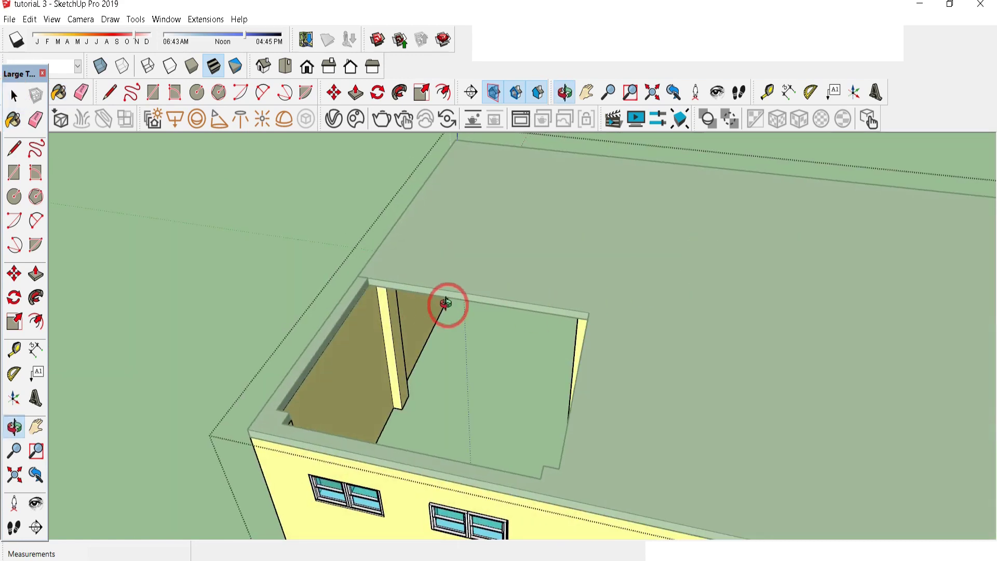
left_click(14, 96)
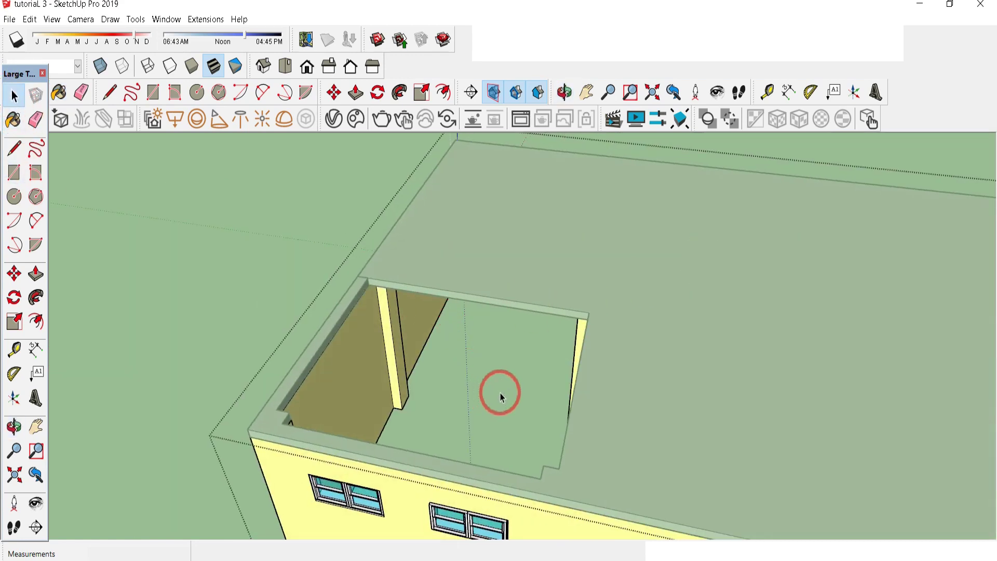
Inside the slab group, Push/Pull the opening's inner face 13' 6" across the stairwell and erase the leftover edges
key("p")
left_click(13, 96)
left_click(592, 238)
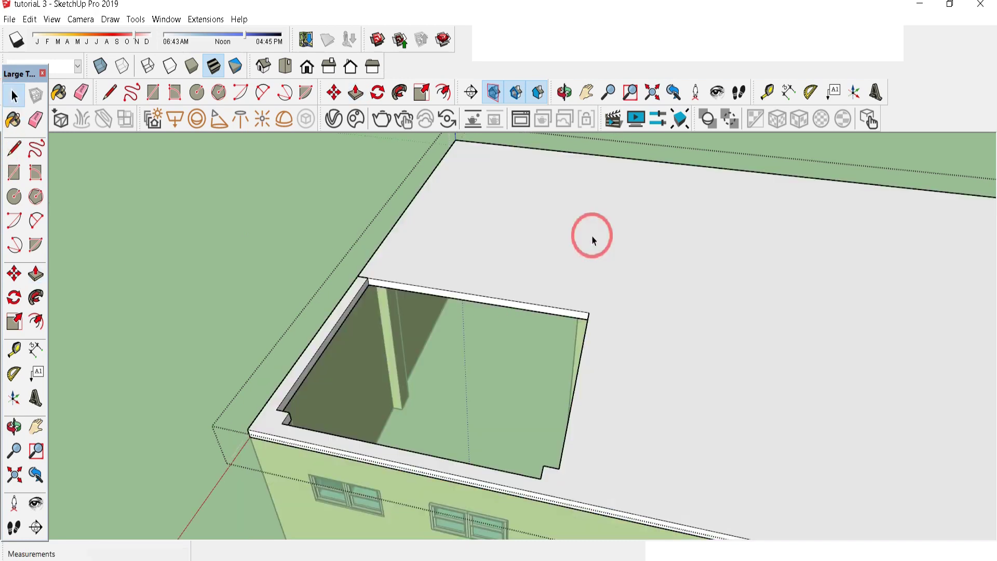
double_click(587, 289)
scroll(540, 316, "up", 2)
key("p")
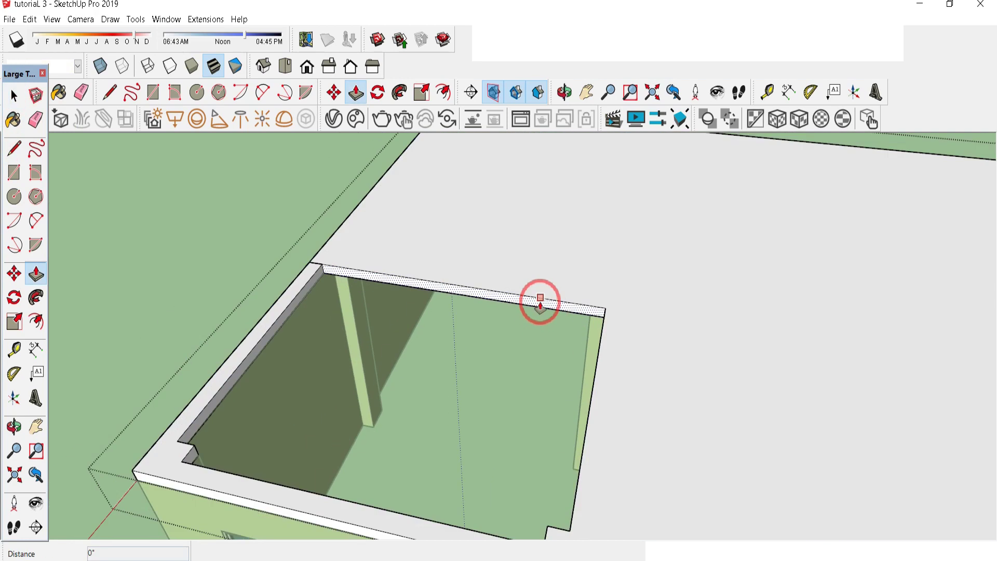
left_click(539, 301)
scroll(310, 478, "down", 1)
scroll(272, 421, "up", 2)
left_click(194, 419)
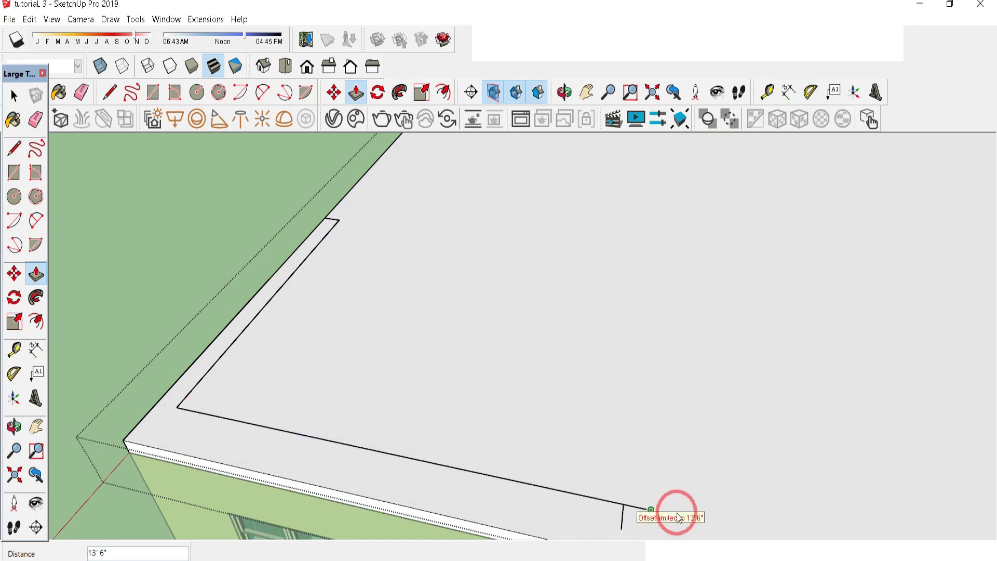
key("e")
left_click(468, 471)
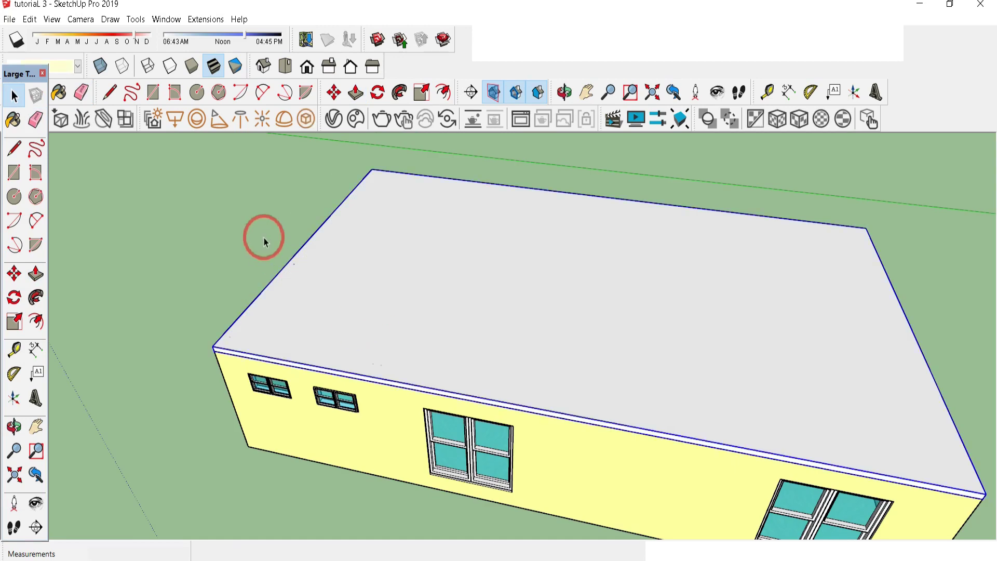
Copy the whole stairless floor model with the closed slab from its lower front corner onto the top of the building
scroll(263, 236, "down", 4)
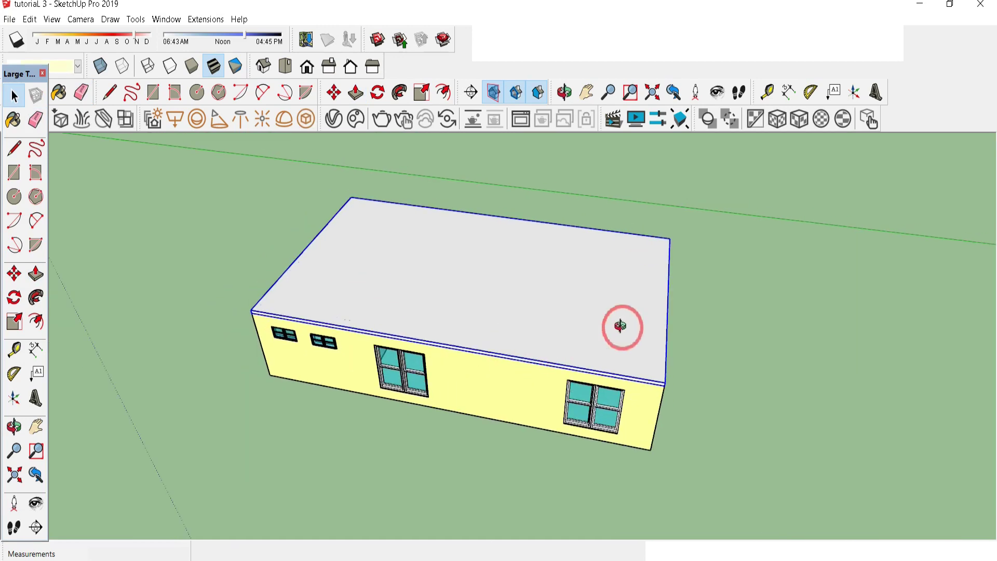
middle_click_drag(620, 326, 229, 345)
middle_click_drag(559, 334, 182, 330)
left_click_drag(240, 177, 770, 449)
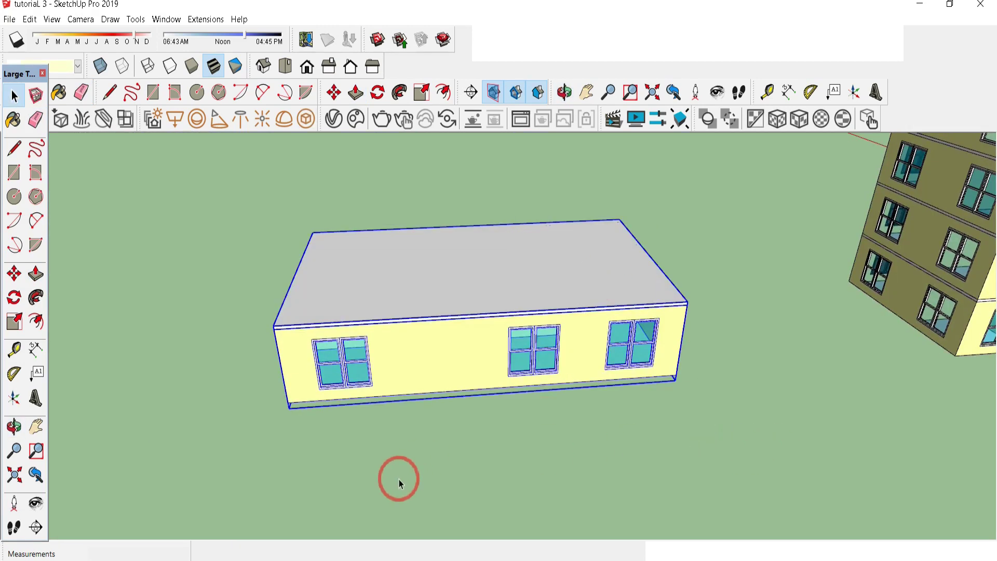
key("m")
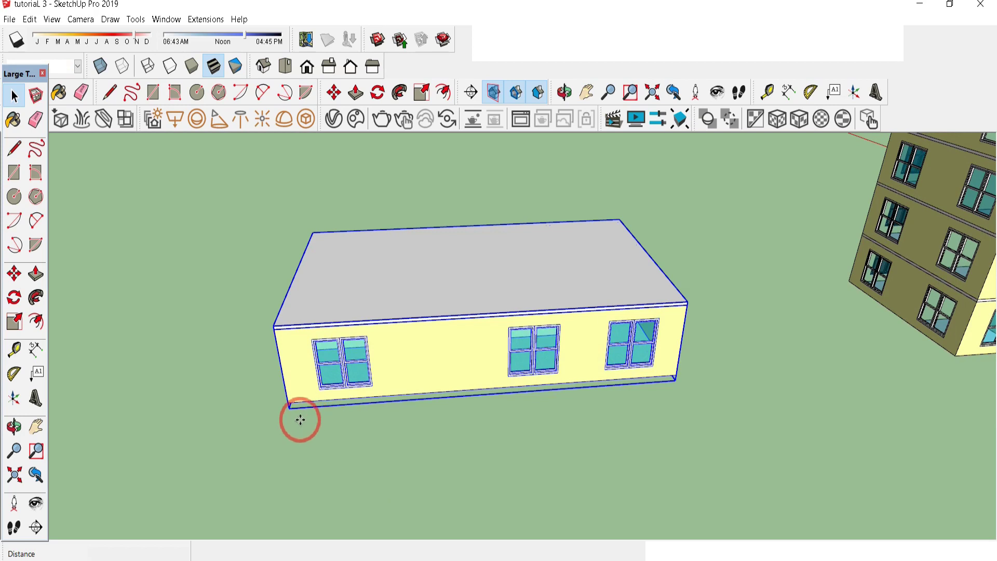
left_click(288, 402)
scroll(132, 435, "down", 6)
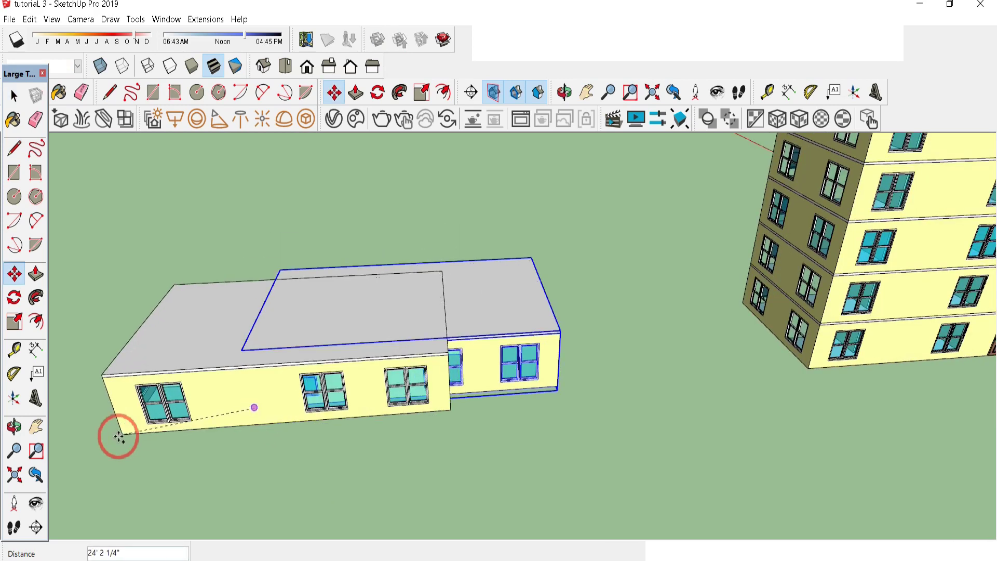
scroll(562, 242, "up", 3)
scroll(555, 240, "up", 3)
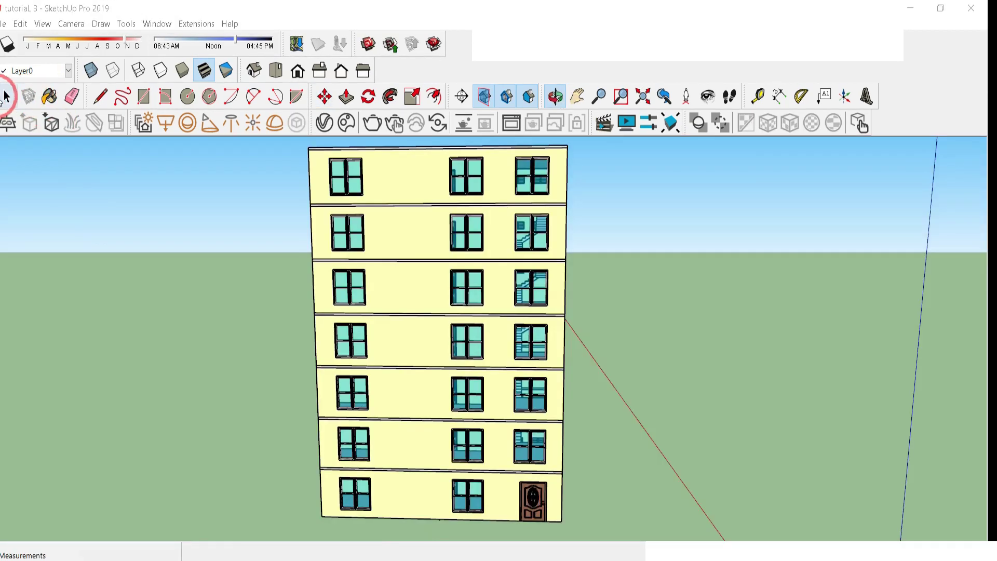
Place a section plane on the building's front facade and move it about 23' 5" into the building to expose the interior
left_click_drag(5, 96, 12, 107)
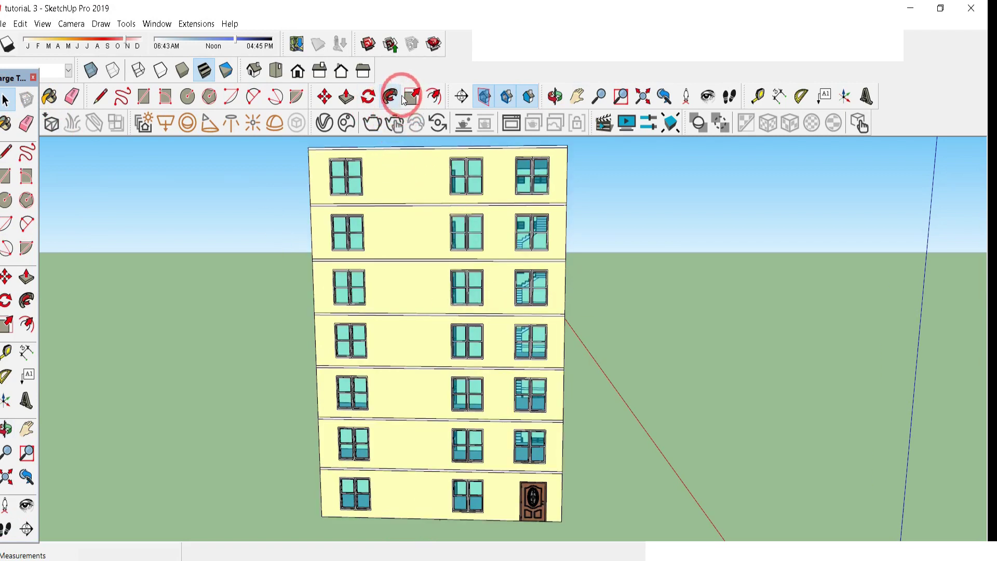
left_click(461, 97)
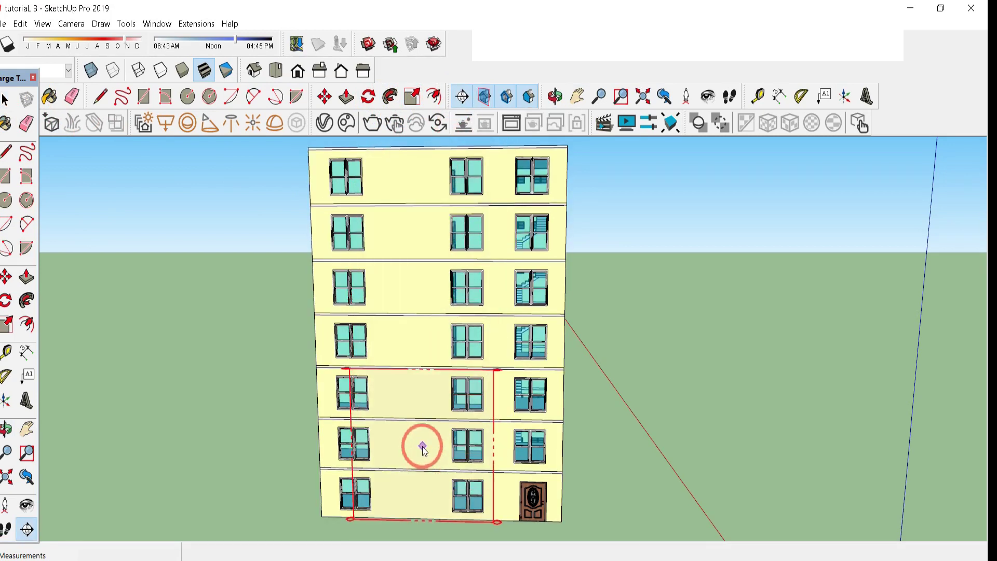
key("m")
left_click_drag(406, 438, 414, 408)
left_click(413, 407)
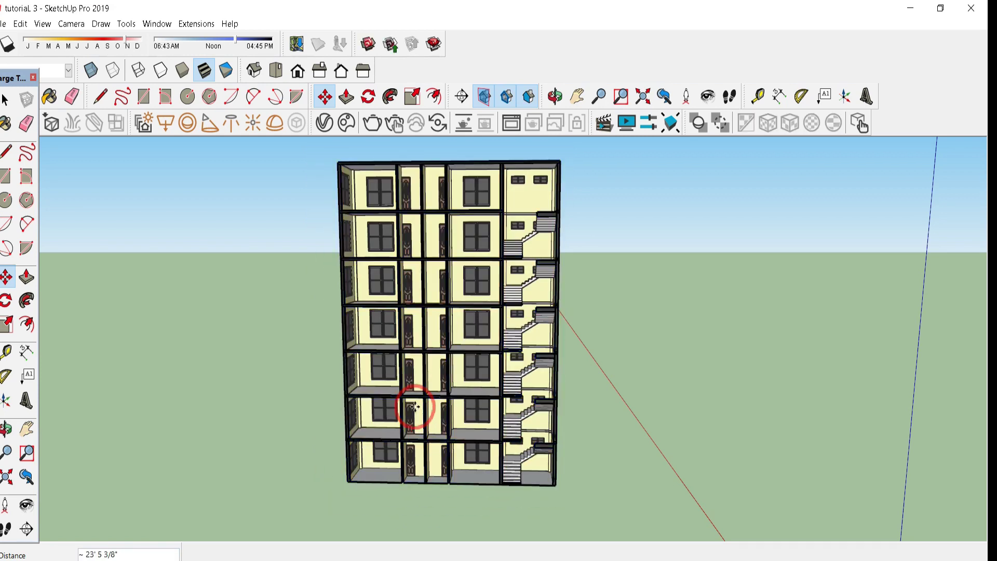
middle_click_drag(423, 318, 393, 268)
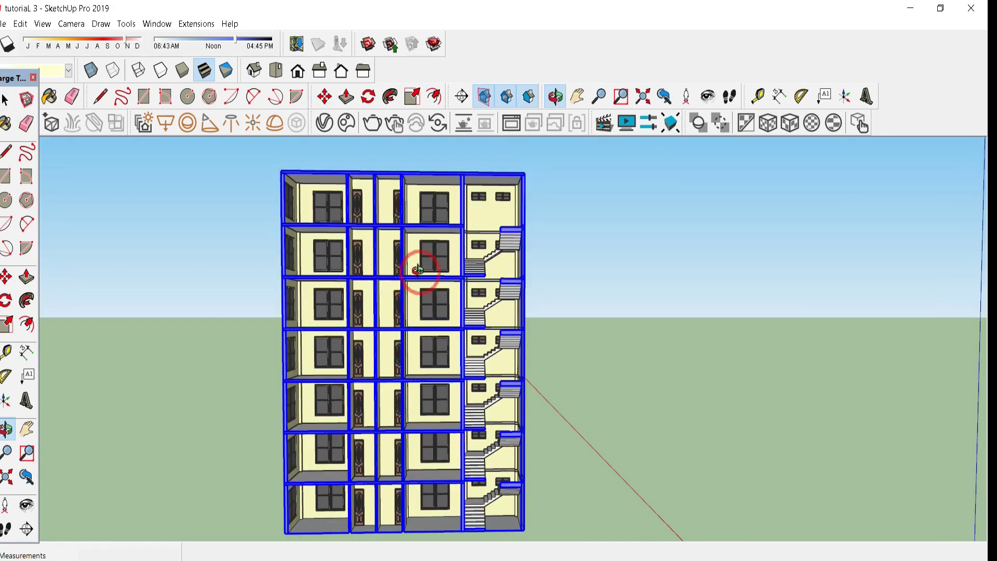